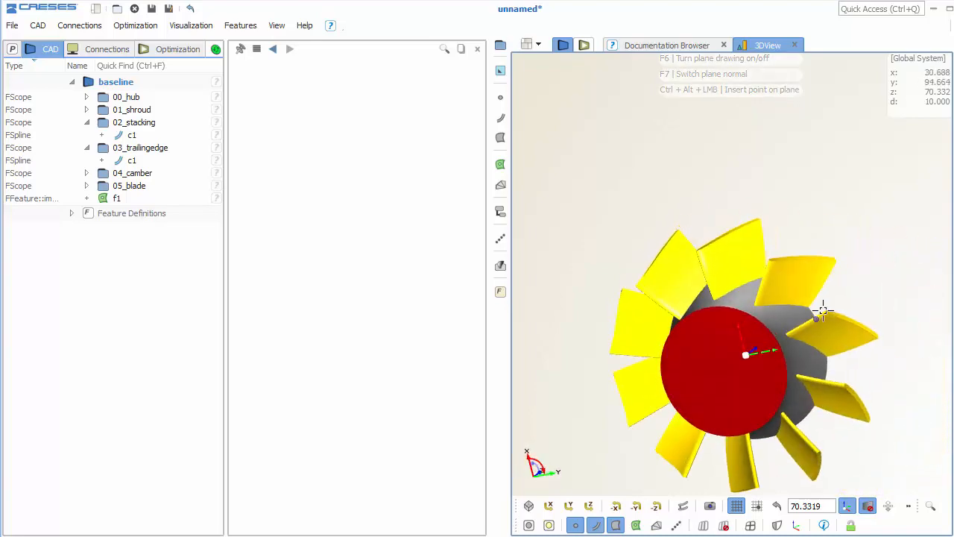
drag(853, 474, 759, 491)
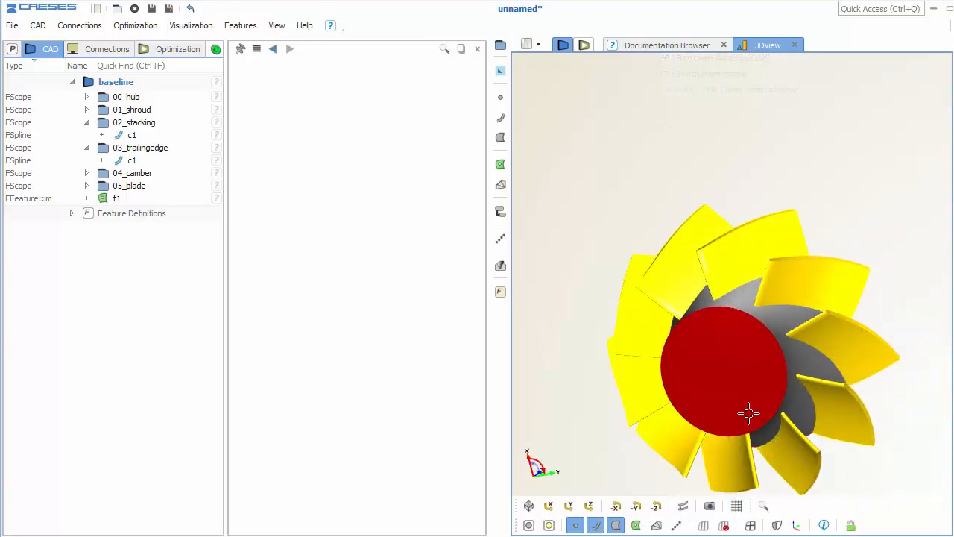
mouse_move(749, 412)
mouse_down()
mouse_move(743, 384)
mouse_move(761, 409)
mouse_up()
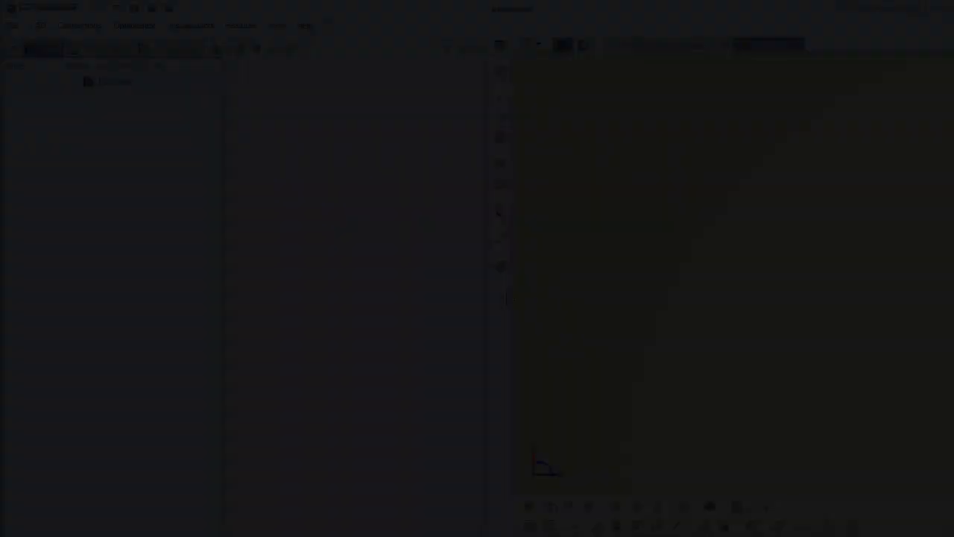
- Create a 3D point and move it along the X axis to about X 68.4, keeping Y and Z at 0
click(504, 97)
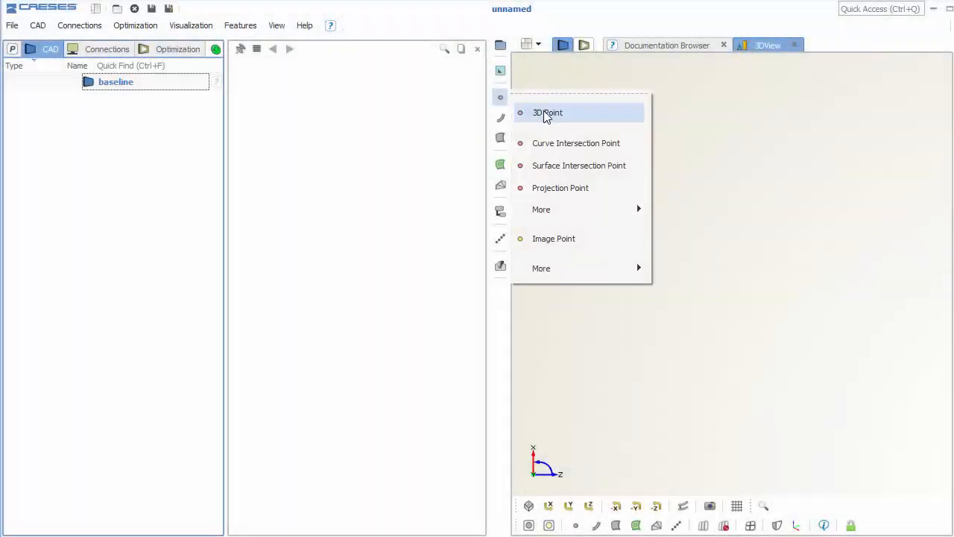
click(545, 114)
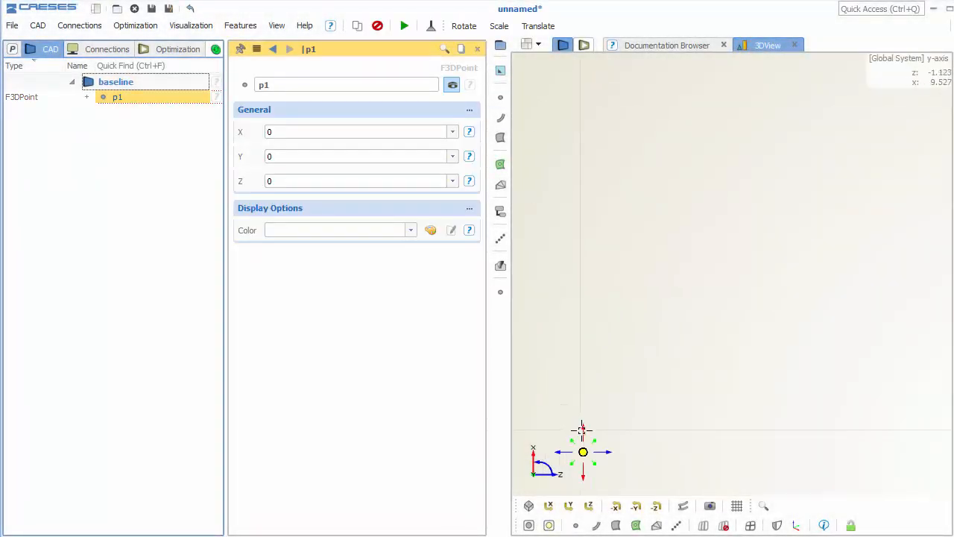
drag(583, 452, 583, 295)
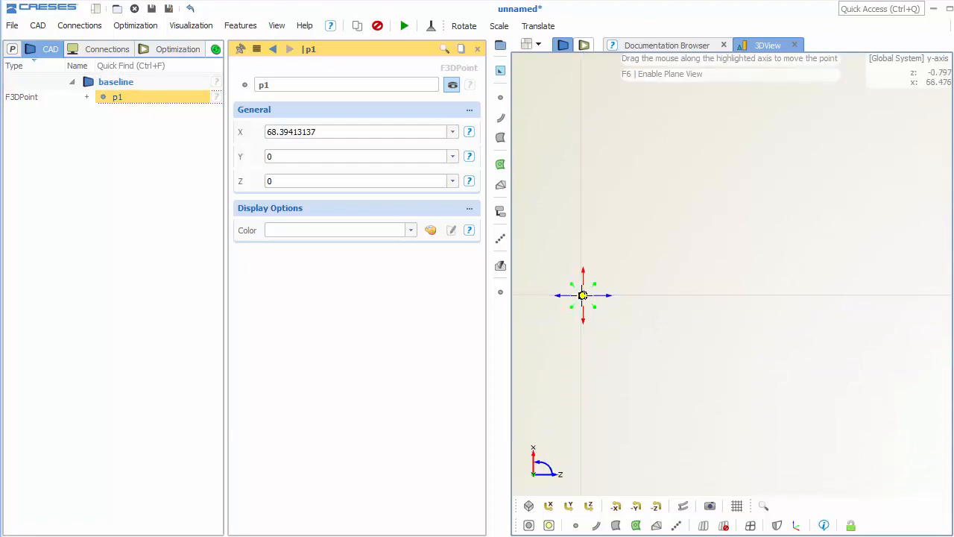
- Duplicate point p1 and move the copy in the XZ plane to about X 101, Z 125.7
click(153, 100)
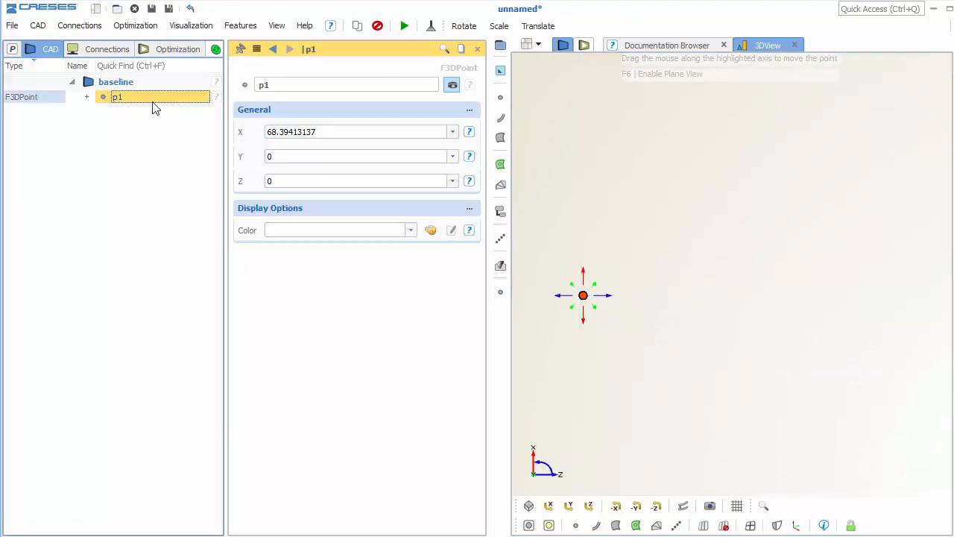
key(ctrl+c)
key(ctrl+v)
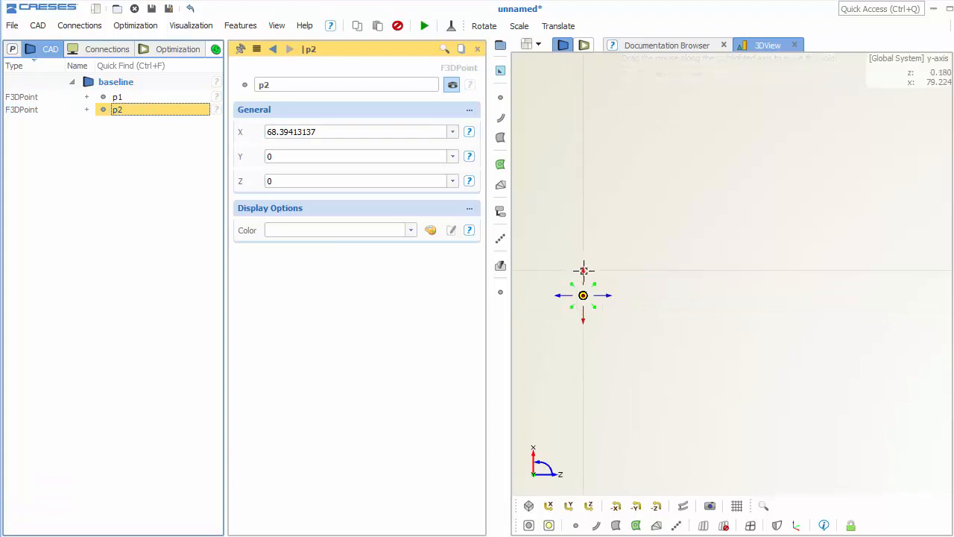
drag(594, 281, 871, 221)
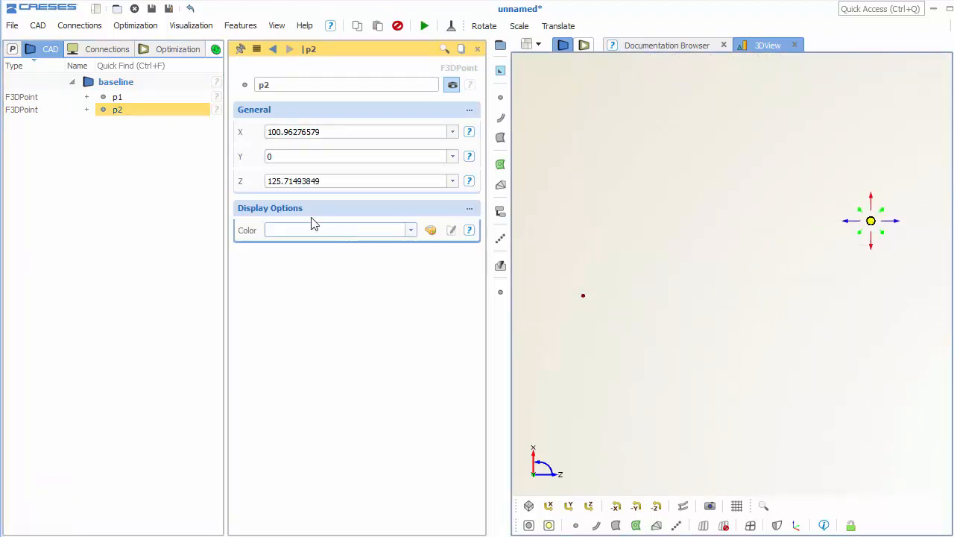
- Create an F-spline curve from point p1 to point p2
click(153, 97)
ctrl+click(161, 111)
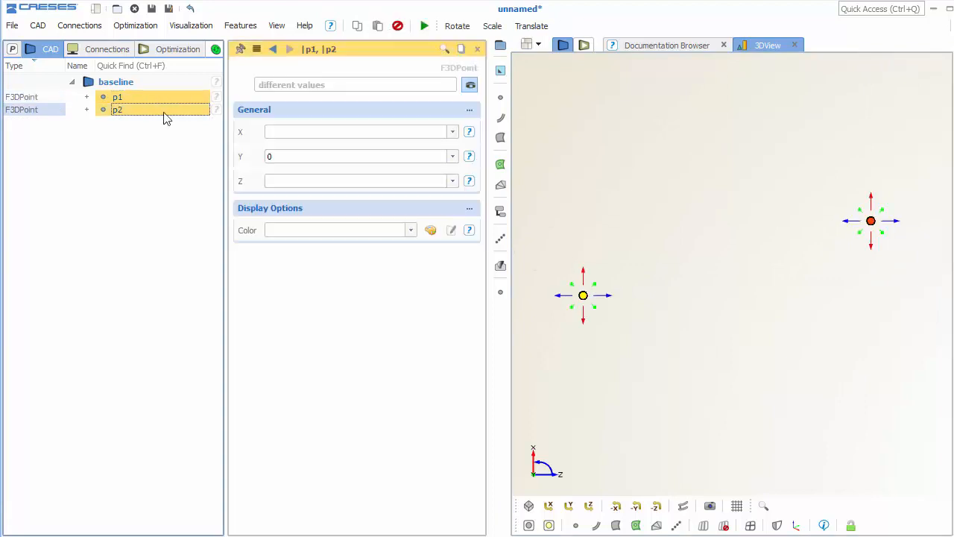
click(501, 120)
click(550, 308)
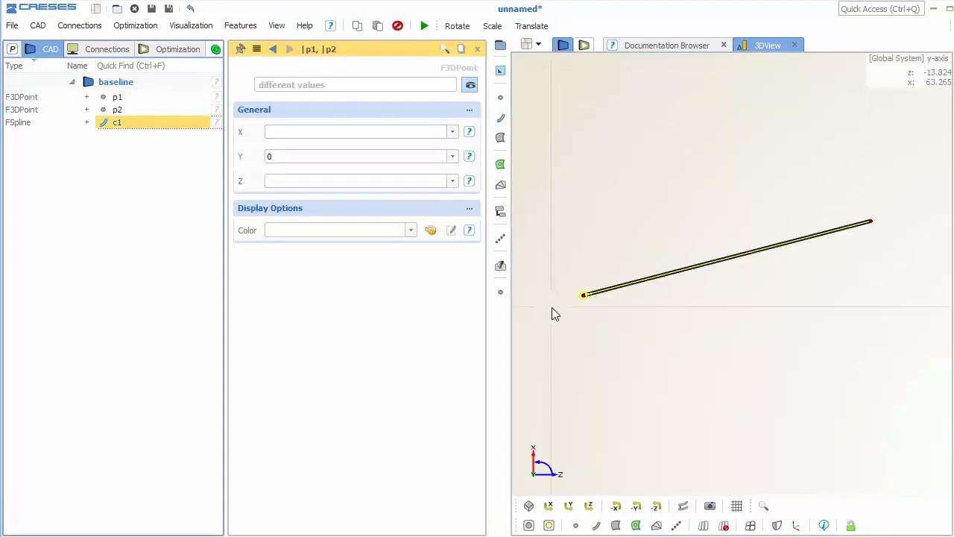
- Set the spline's principal plane to Y - (Z,X) and its start tangent to 0
click(335, 132)
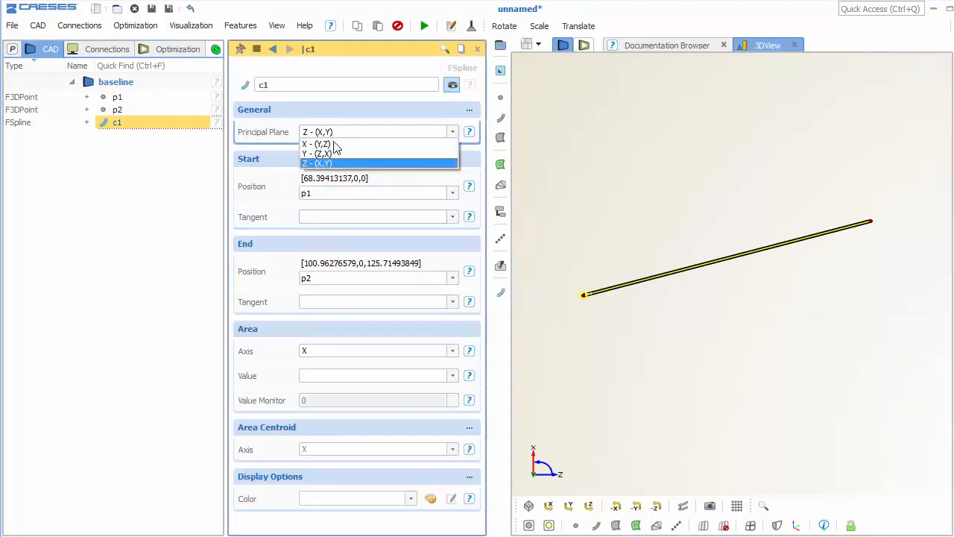
click(334, 153)
click(316, 216)
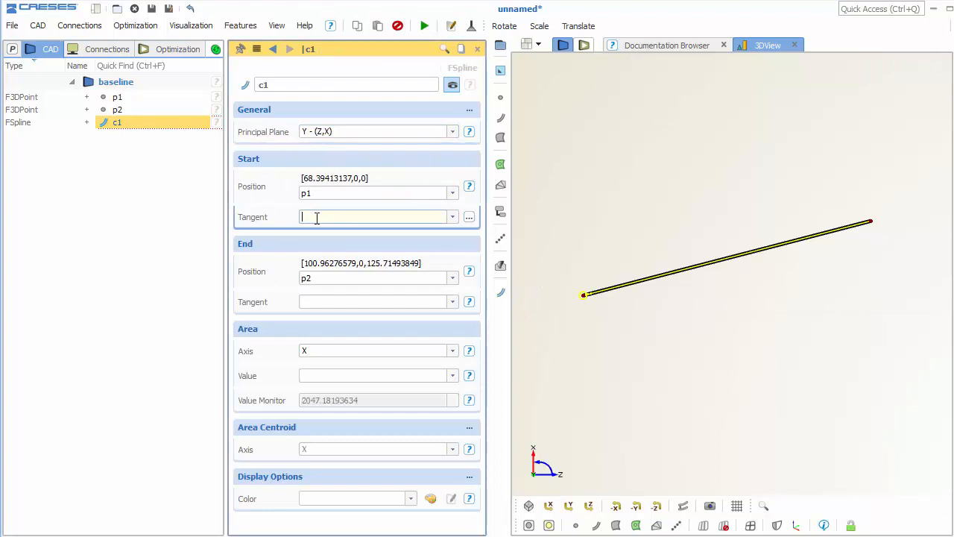
key(Return)
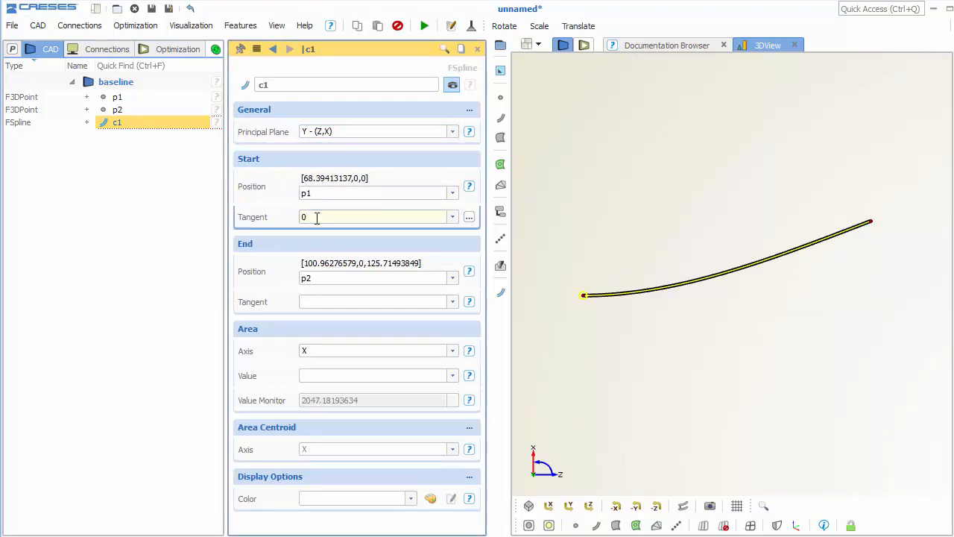
- Group points p1, p2 and curve c1 into a new scope named 00_hub
click(179, 97)
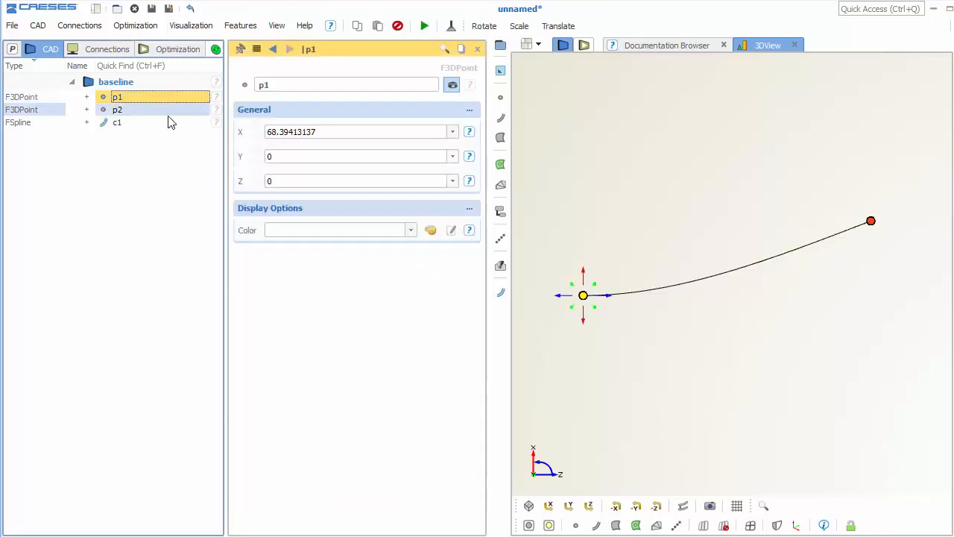
shift+click(171, 121)
click(500, 46)
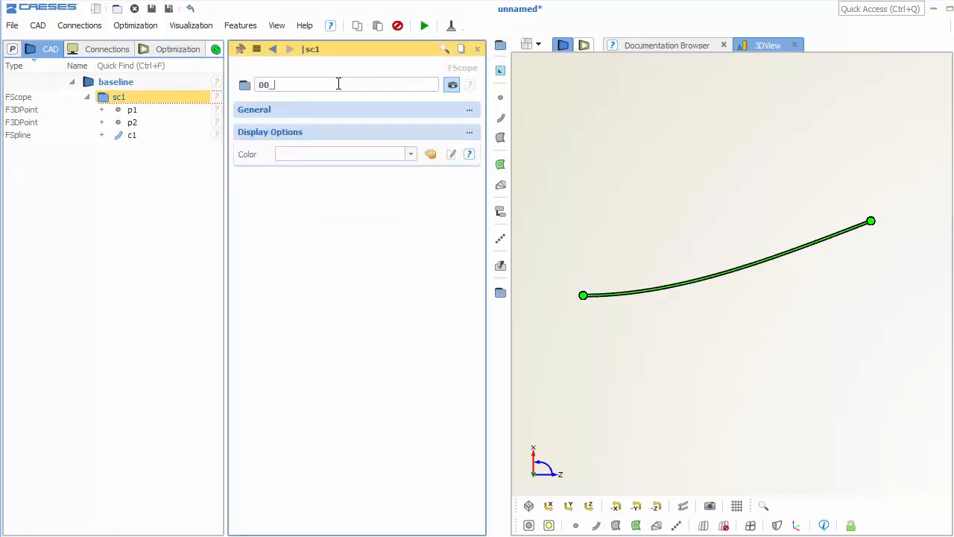
key(Return)
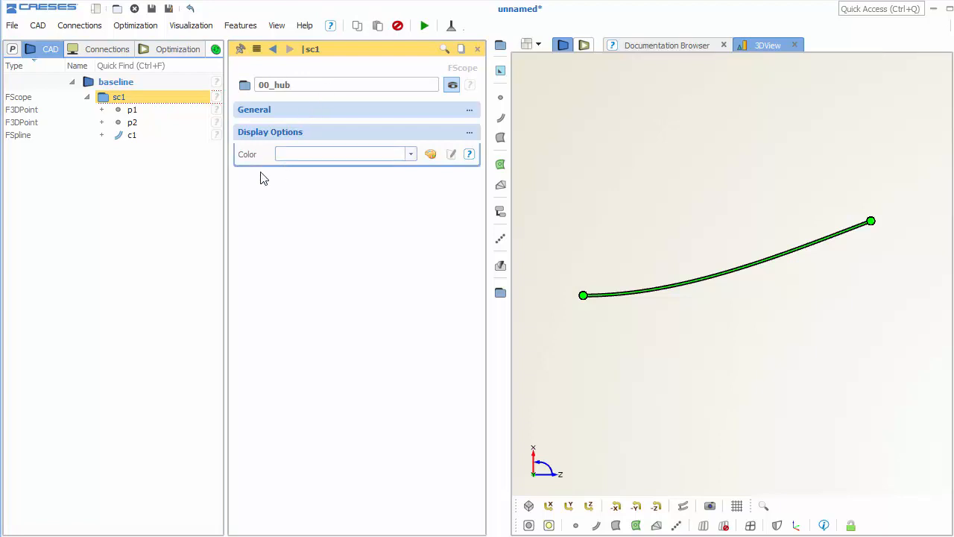
- Duplicate the 00_hub scope at baseline level, rename the copy 01_shroud and expand it
click(141, 96)
key(ctrl+c)
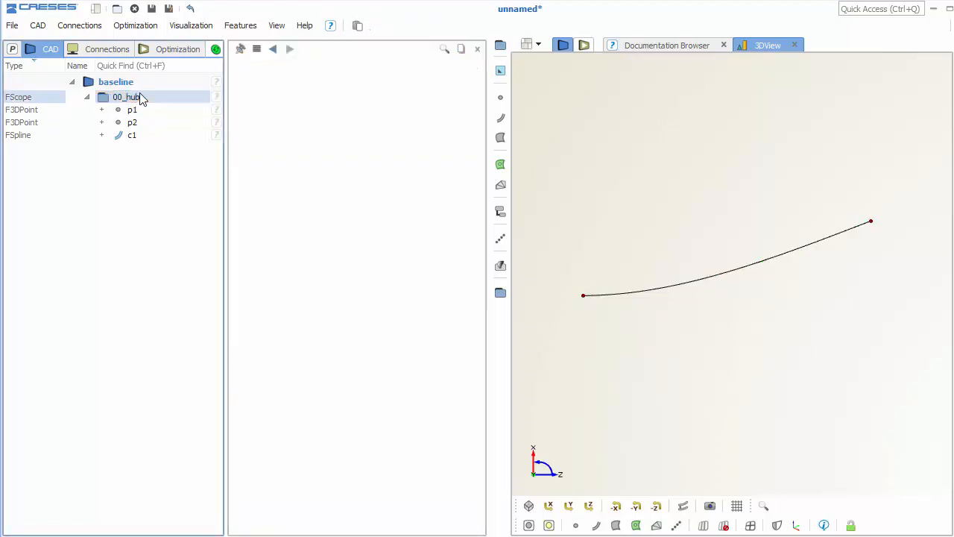
click(135, 84)
key(ctrl+v)
click(130, 148)
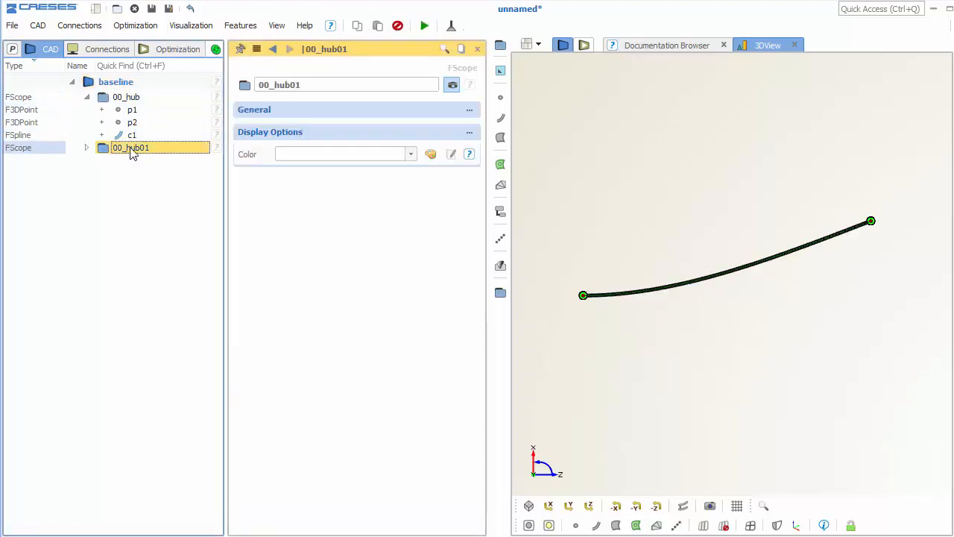
click(268, 85)
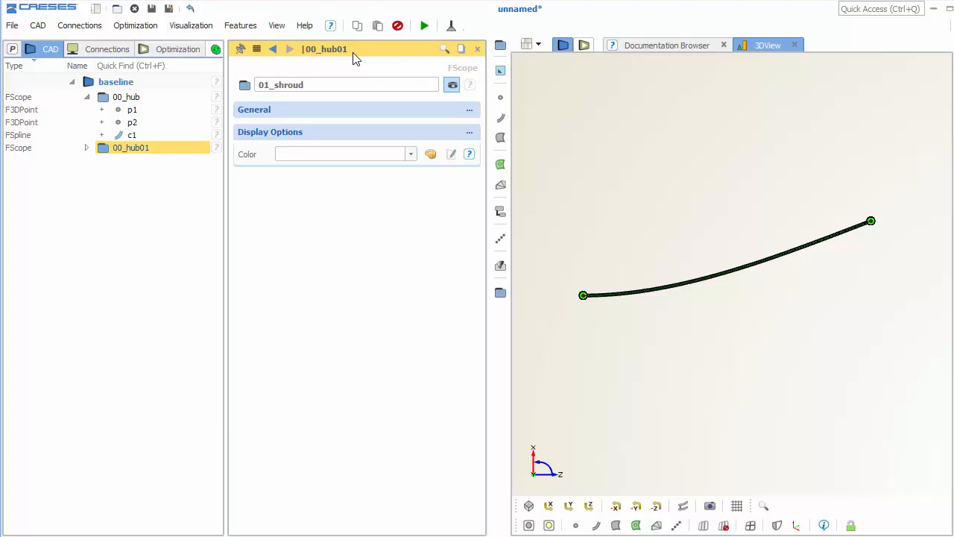
click(106, 152)
click(87, 149)
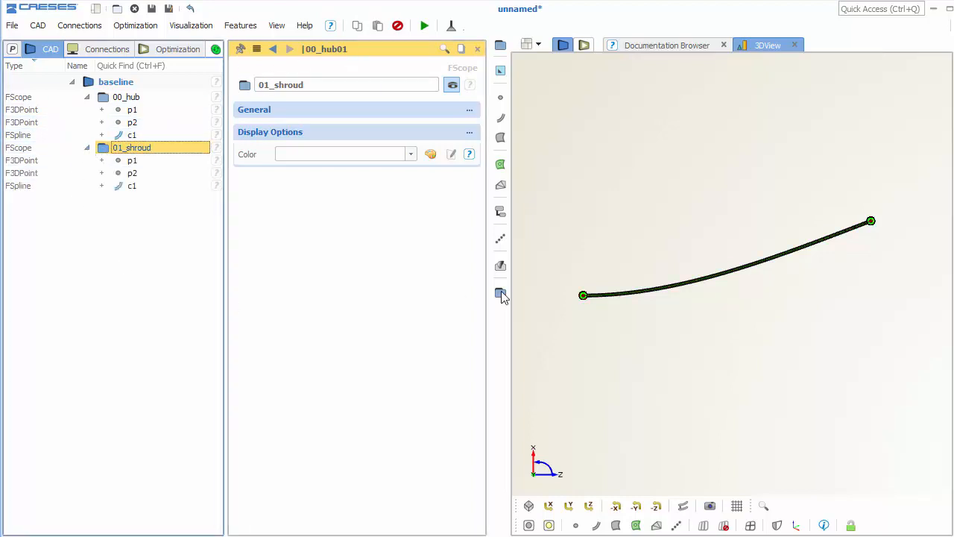
- Move both points of the 01_shroud scope together in the positive X direction, offsetting the shroud curve from the hub
click(172, 164)
shift+click(149, 173)
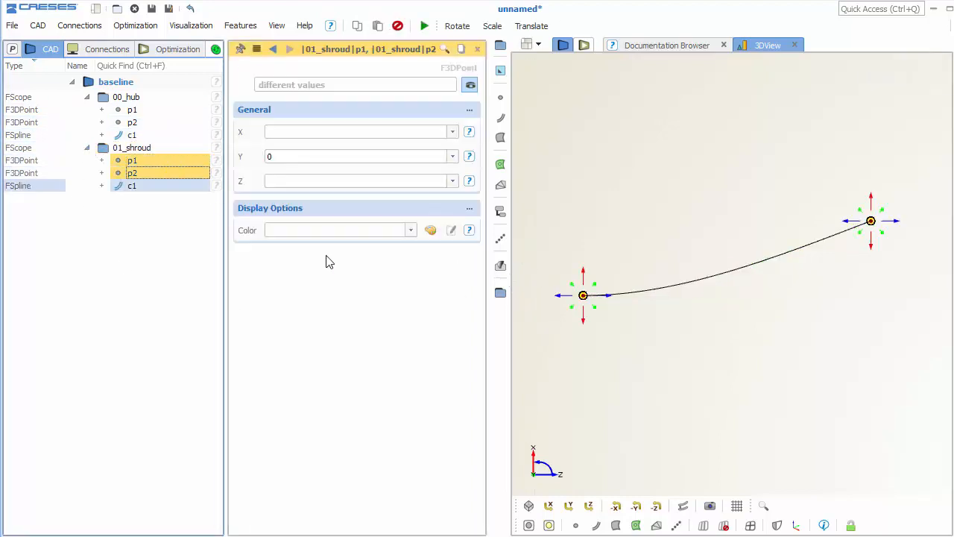
drag(583, 273, 575, 141)
middle_drag(578, 209, 613, 273)
scroll(574, 261, down, 1)
click(913, 234)
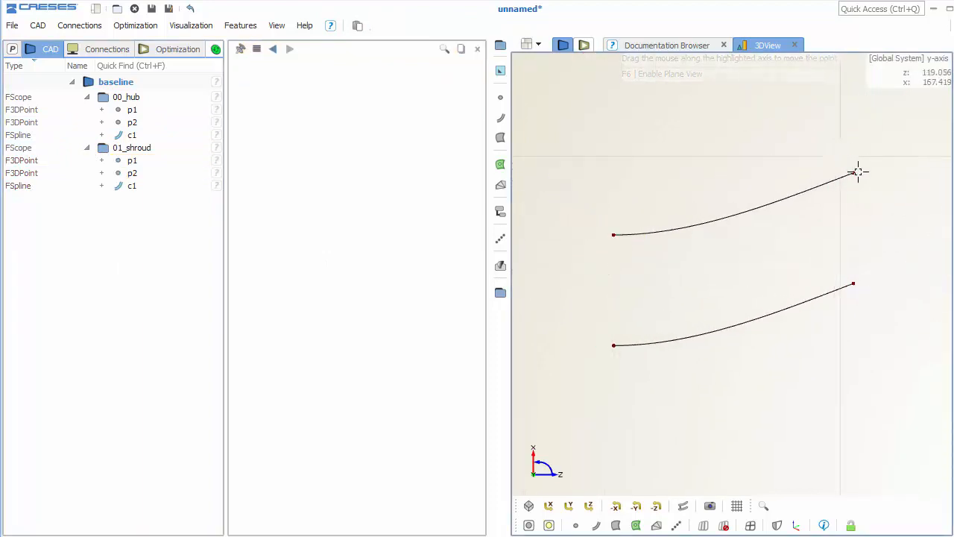
- Move the shroud's end point to a smaller Z and slightly larger X, and the hub's end point to about X 110.7, Z 112.8
click(853, 173)
drag(853, 173, 814, 164)
drag(838, 244, 880, 314)
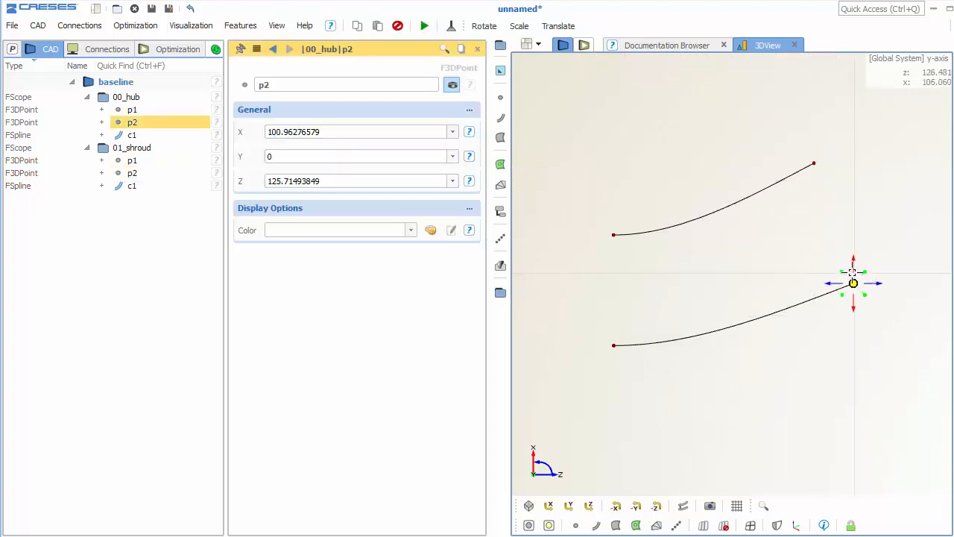
drag(853, 282, 829, 264)
click(863, 358)
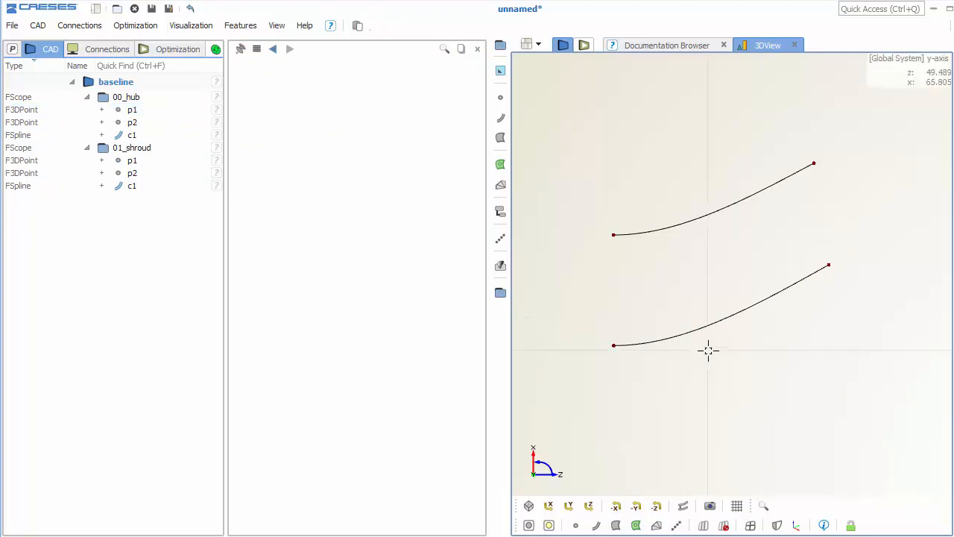
- Create a parametric 3D point on the hub curve and rename its scope LE
click(645, 336)
click(497, 107)
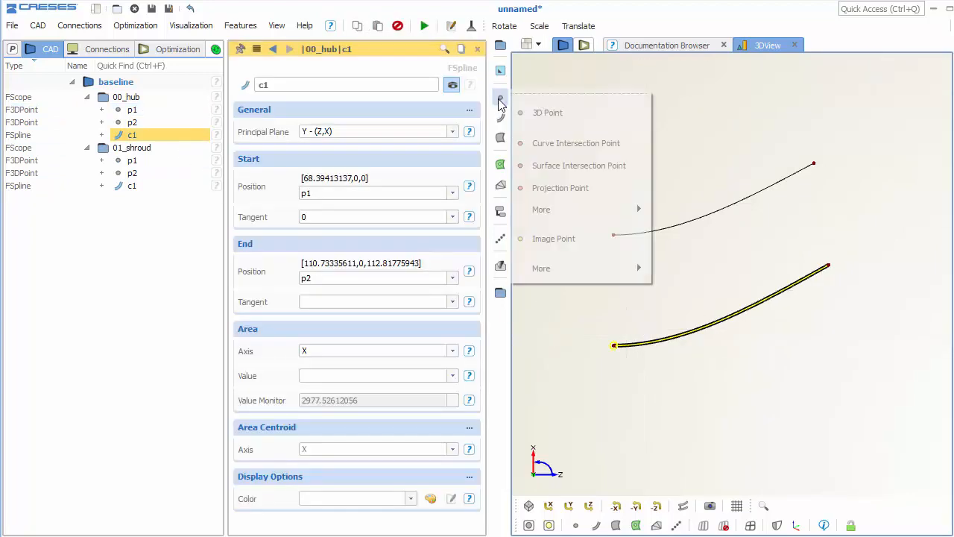
click(533, 112)
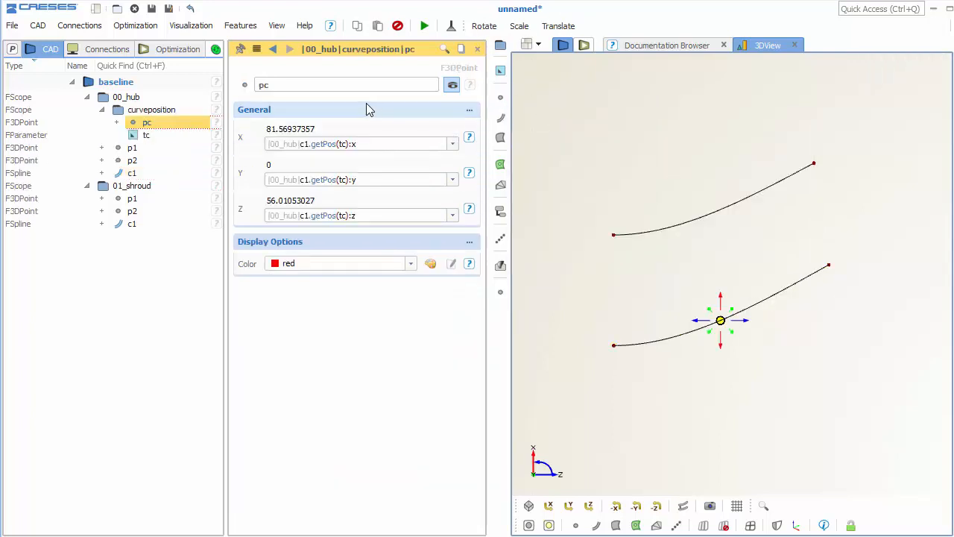
click(211, 110)
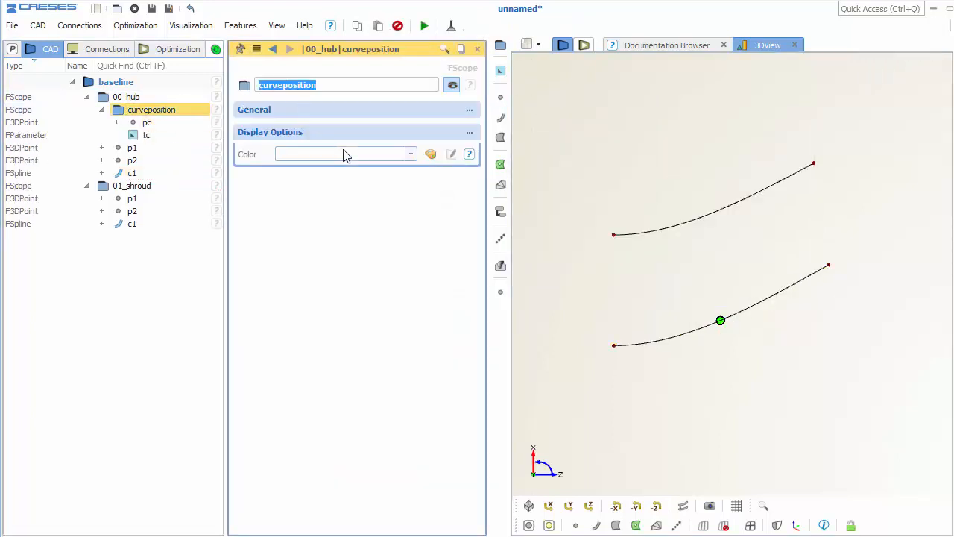
text(LE)
key(Return)
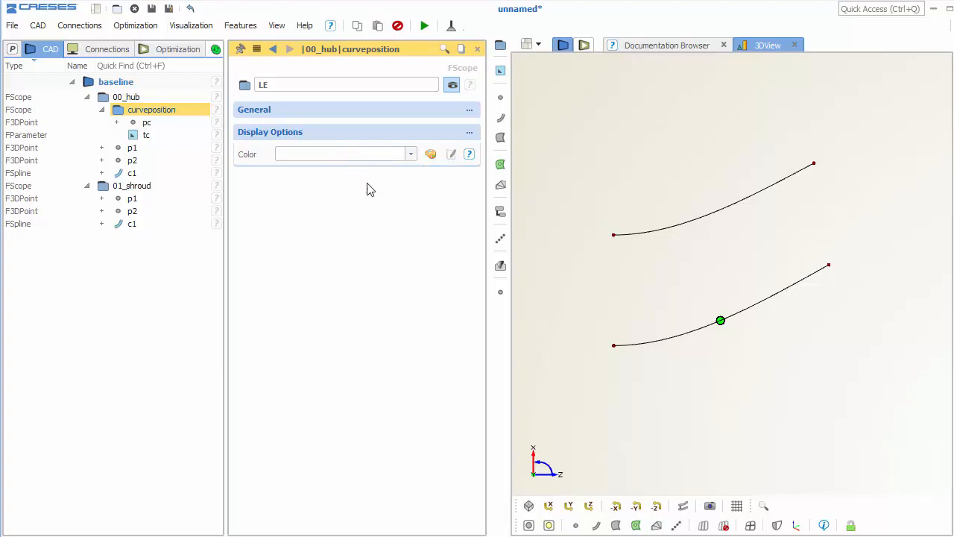
- Reduce the LE scope's position parameter tc so that its point sits close to the start of the hub curve
click(188, 136)
click(331, 131)
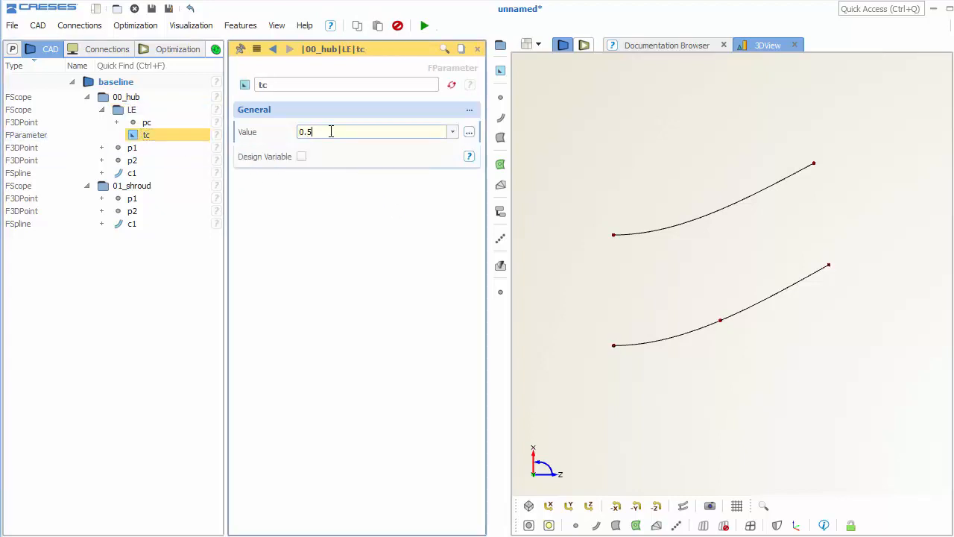
click(186, 123)
click(658, 365)
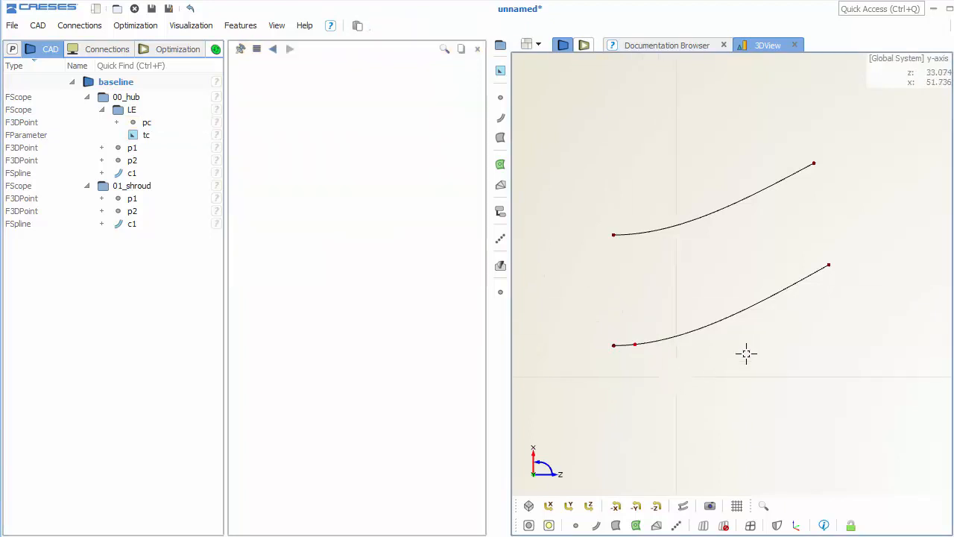
- Create a second parametric 3D point on the hub curve and rename its scope TE
click(768, 283)
click(501, 100)
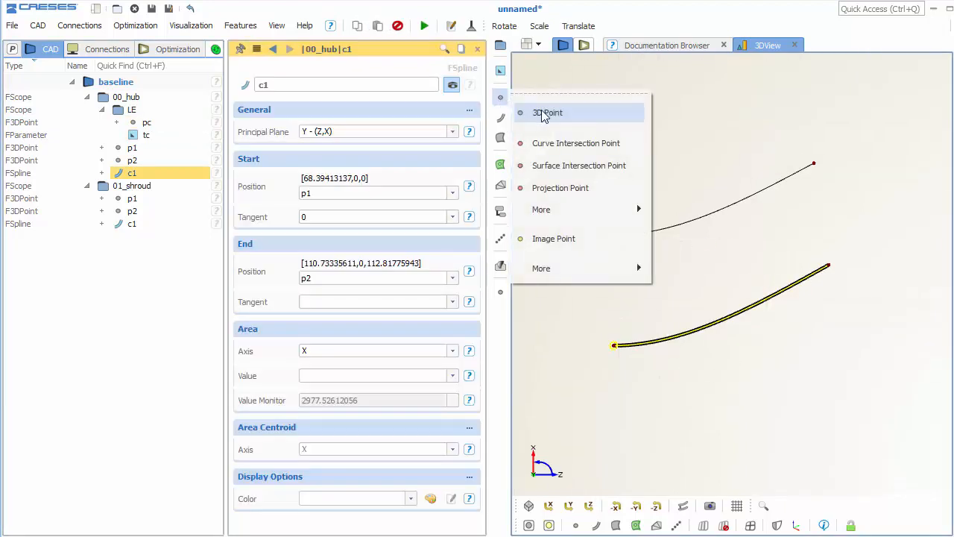
click(550, 111)
click(152, 111)
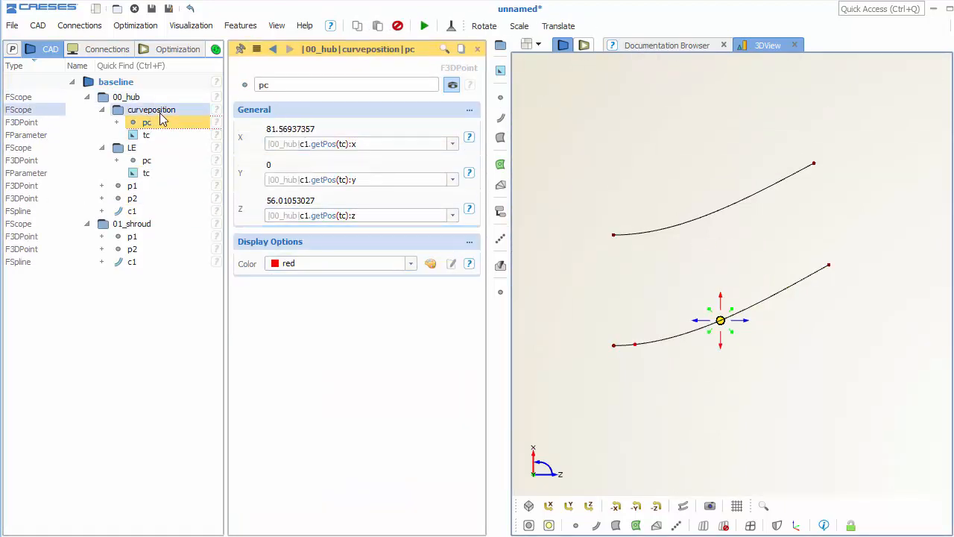
double_click(277, 85)
text(TE)
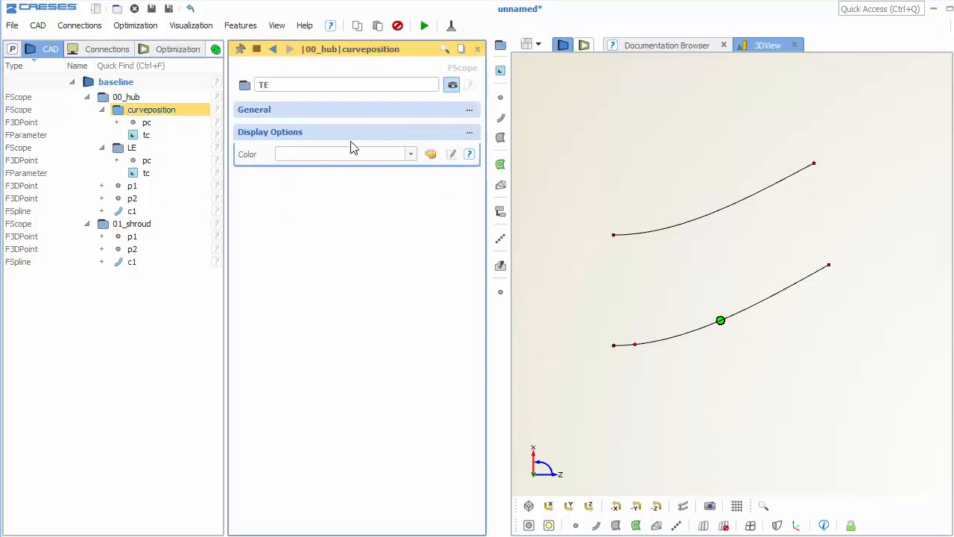
key(Return)
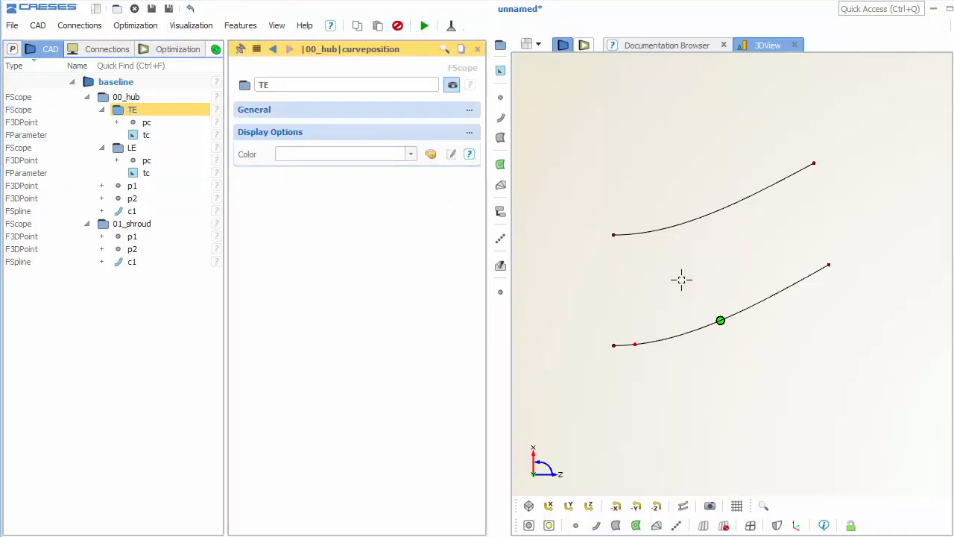
- Set the position parameter tc of the hub's TE scope to 0.9
click(177, 135)
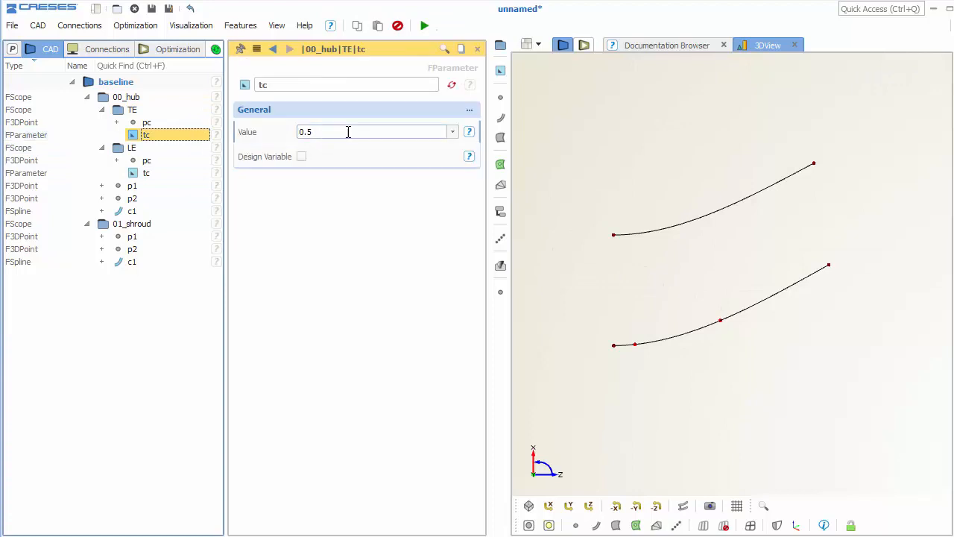
click(348, 132)
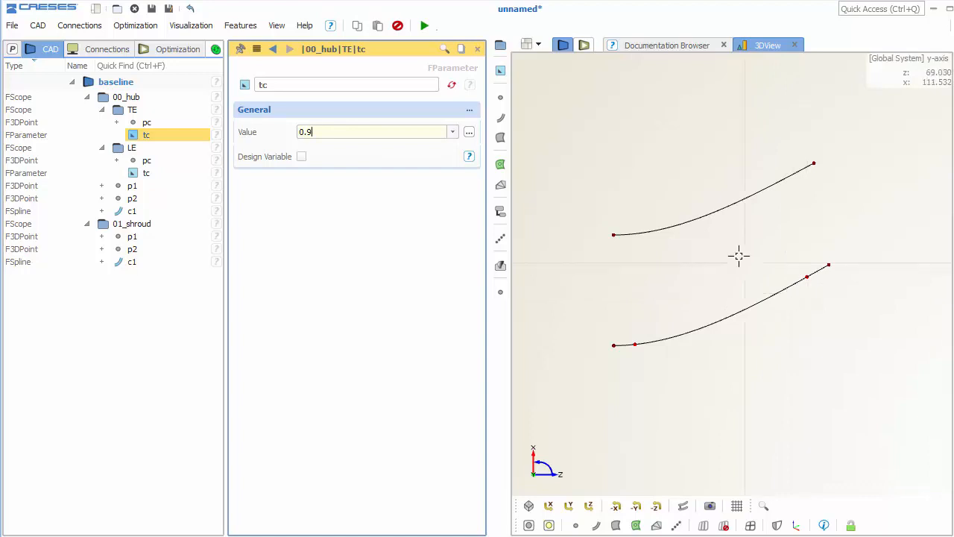
- Create a parametric 3D point on the shroud curve and set its position parameter tc to 0.1
click(684, 217)
click(501, 98)
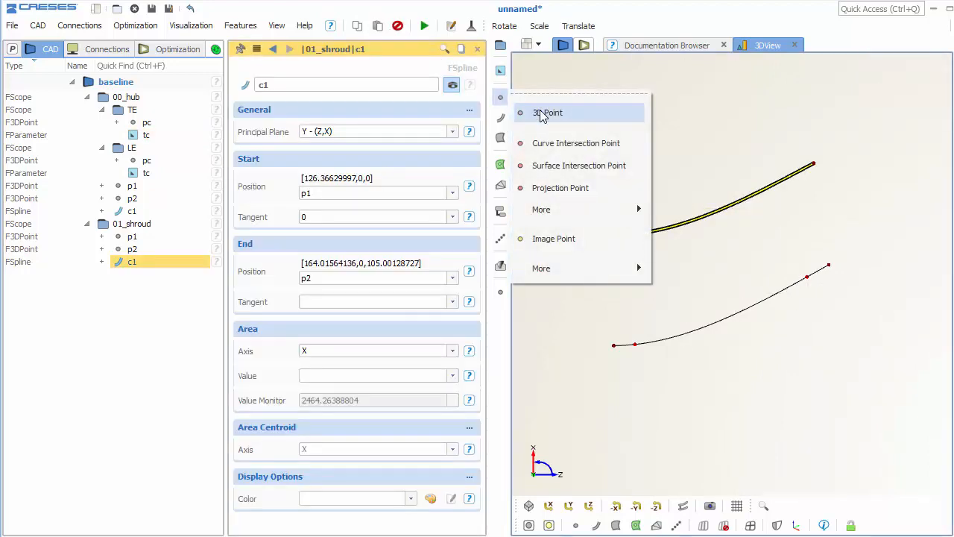
click(540, 109)
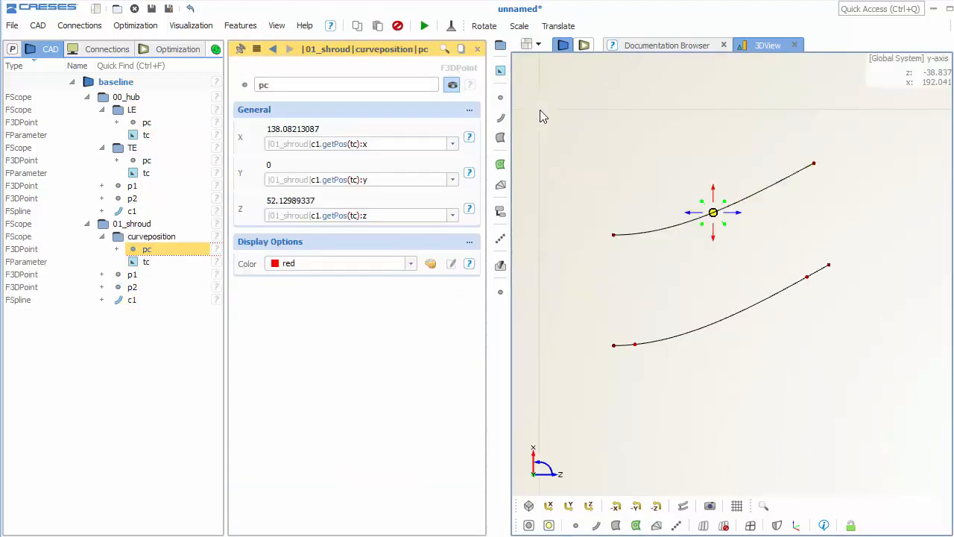
click(186, 262)
click(347, 131)
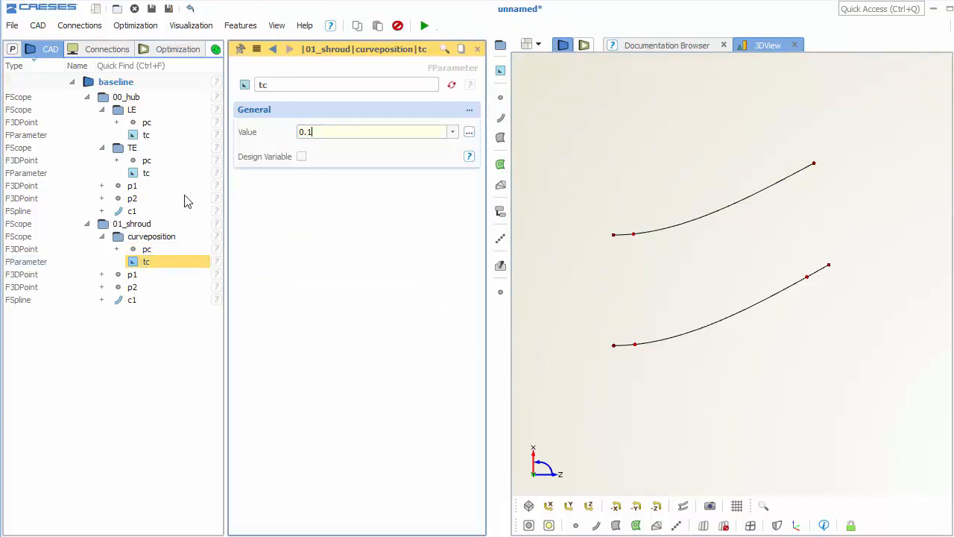
- Rename the scope of the new shroud curve point LE
click(179, 236)
double_click(288, 84)
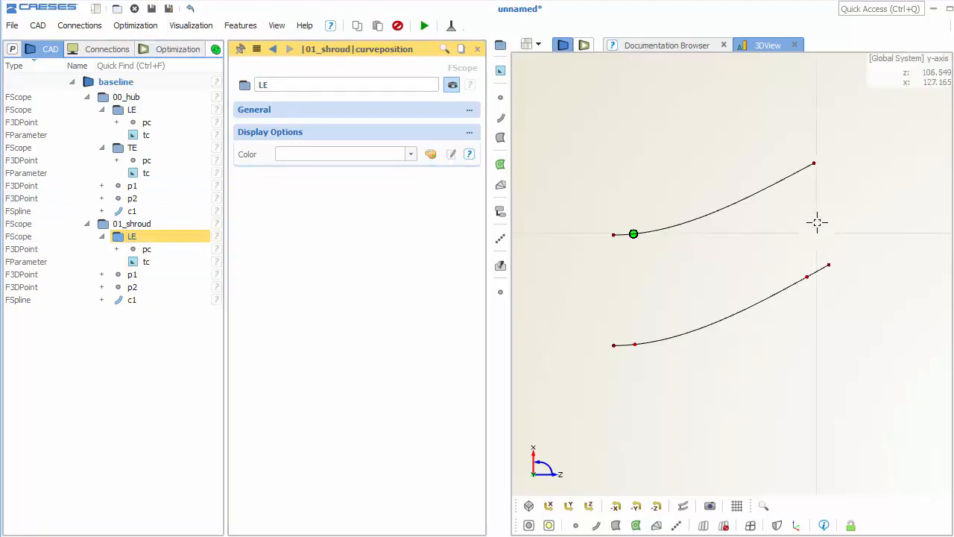
click(790, 210)
- Create a second parametric 3D point on the shroud curve and set its position parameter tc to 0.9
click(754, 183)
click(500, 97)
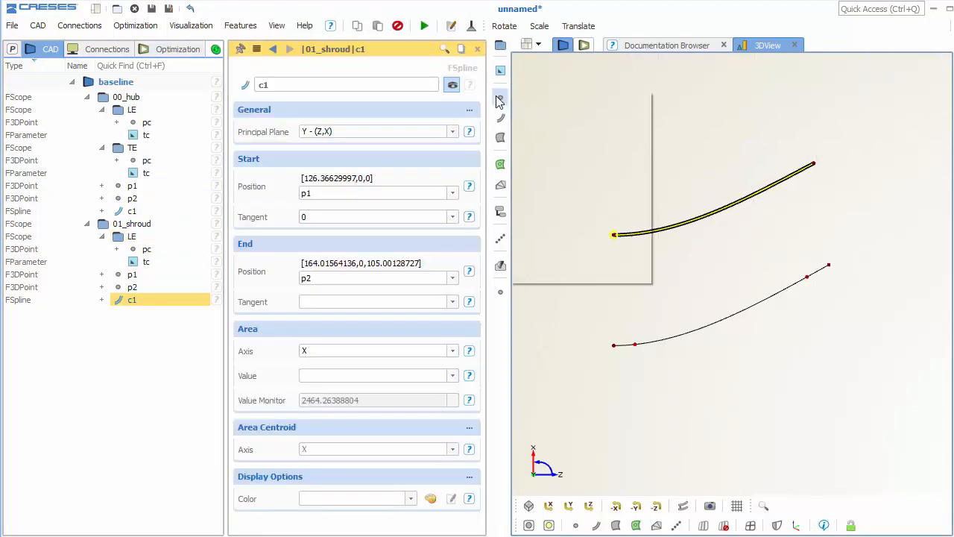
click(533, 107)
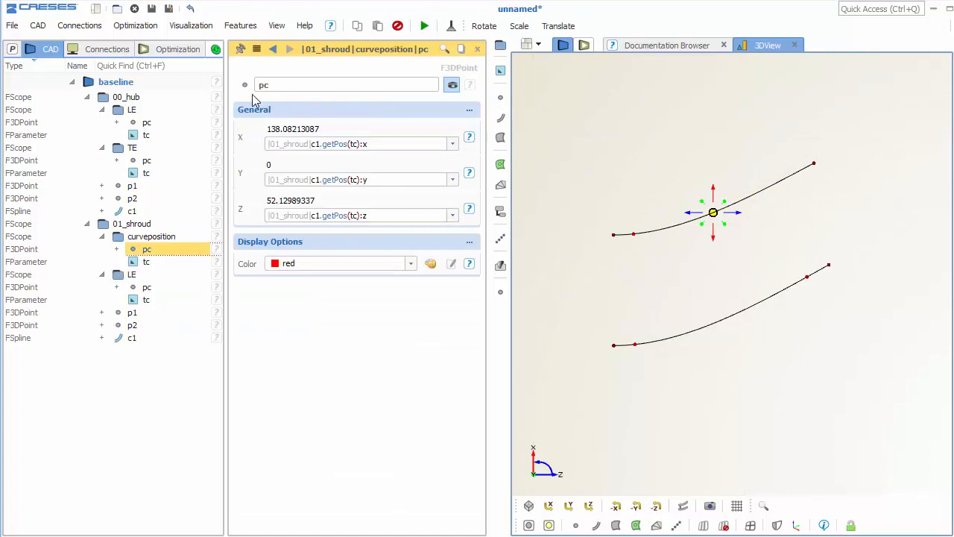
click(156, 265)
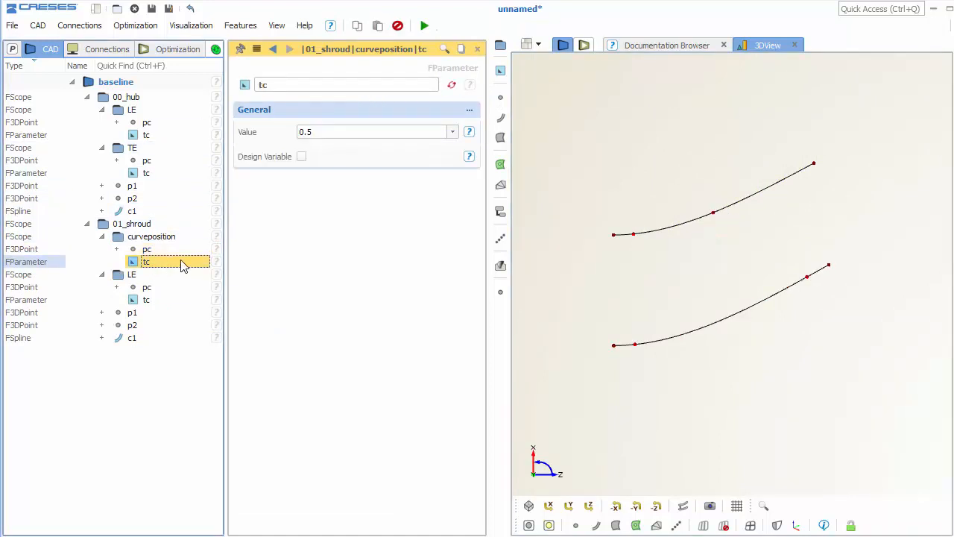
click(336, 133)
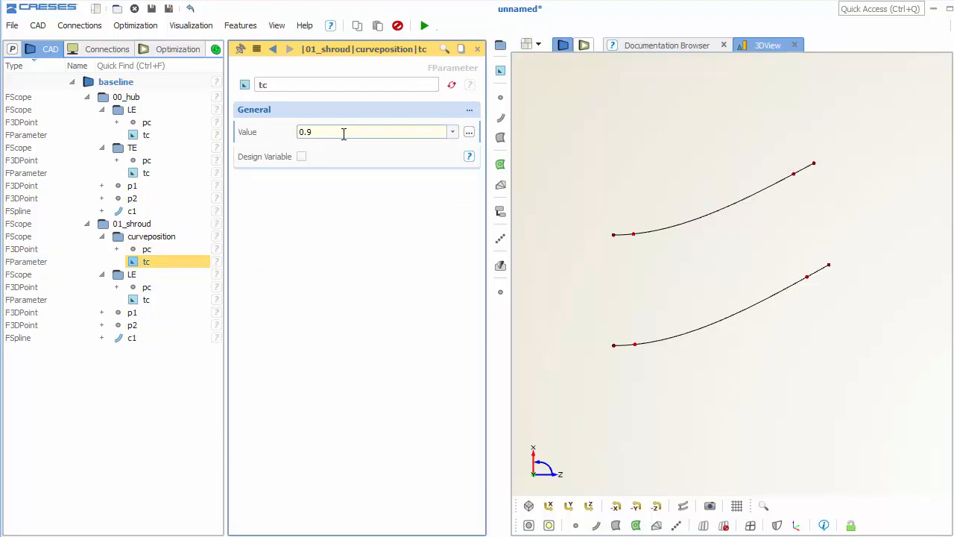
click(623, 332)
- Rename the scope of the second shroud curve point TE
click(160, 237)
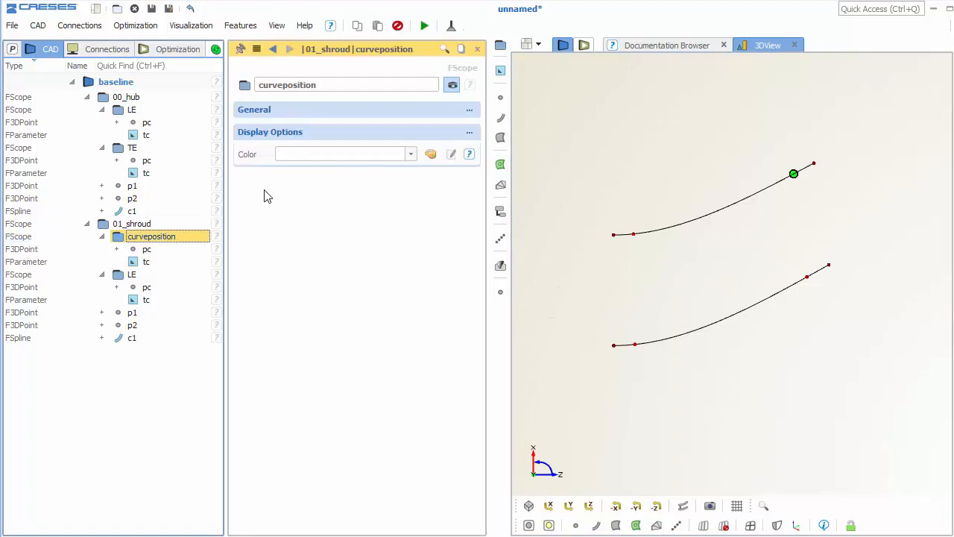
double_click(276, 84)
text(TE)
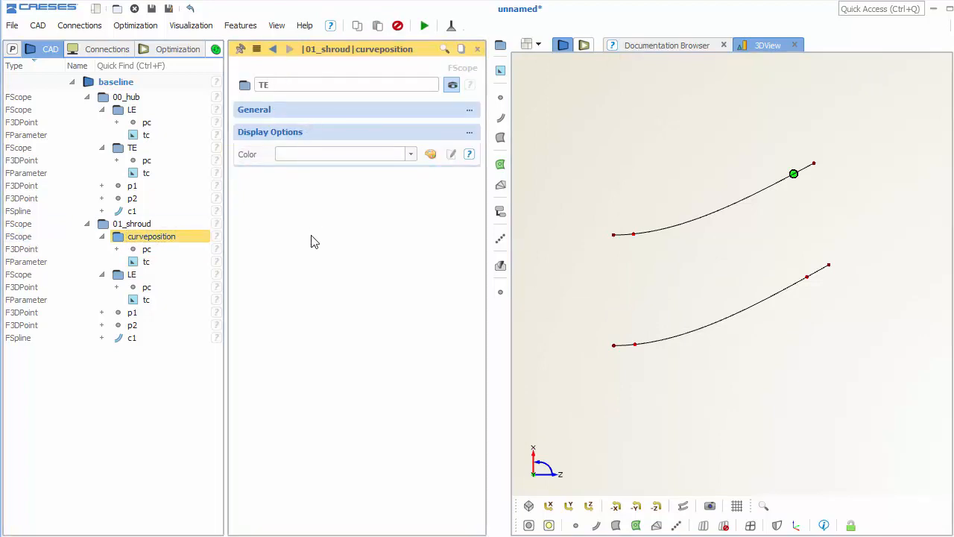
click(651, 341)
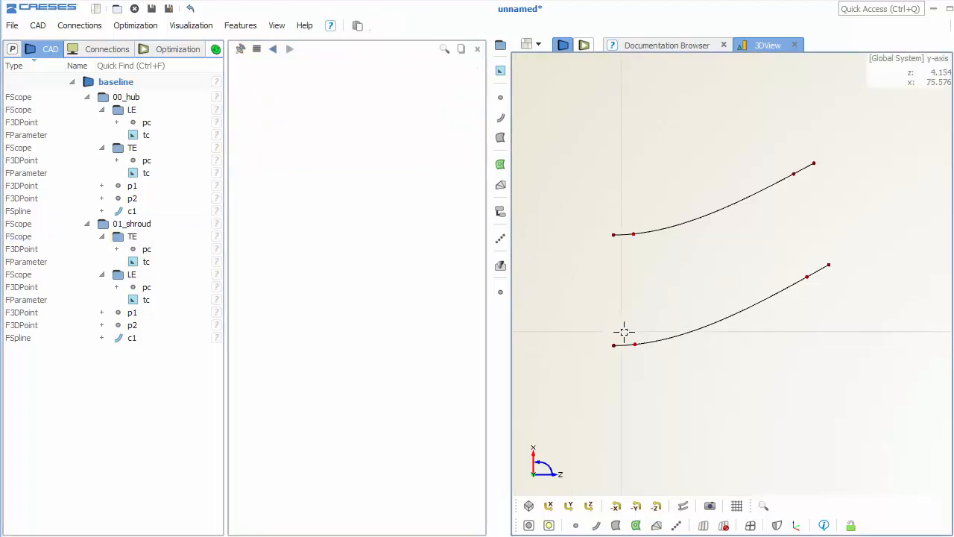
- Connect the hub and shroud LE points with an F-Spline curve in principal plane Y - (Z,X), using a start tangent of 100
click(634, 343)
ctrl+click(632, 234)
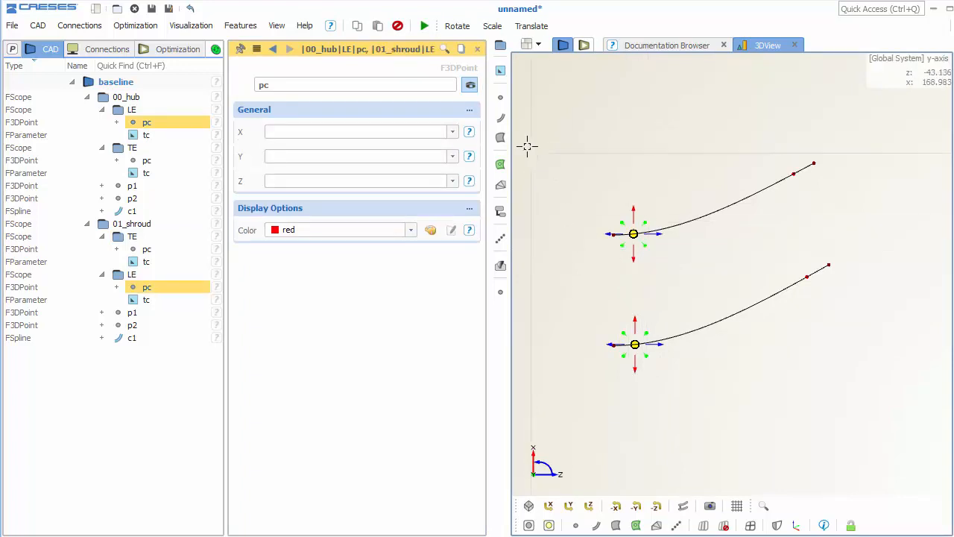
click(501, 117)
click(560, 309)
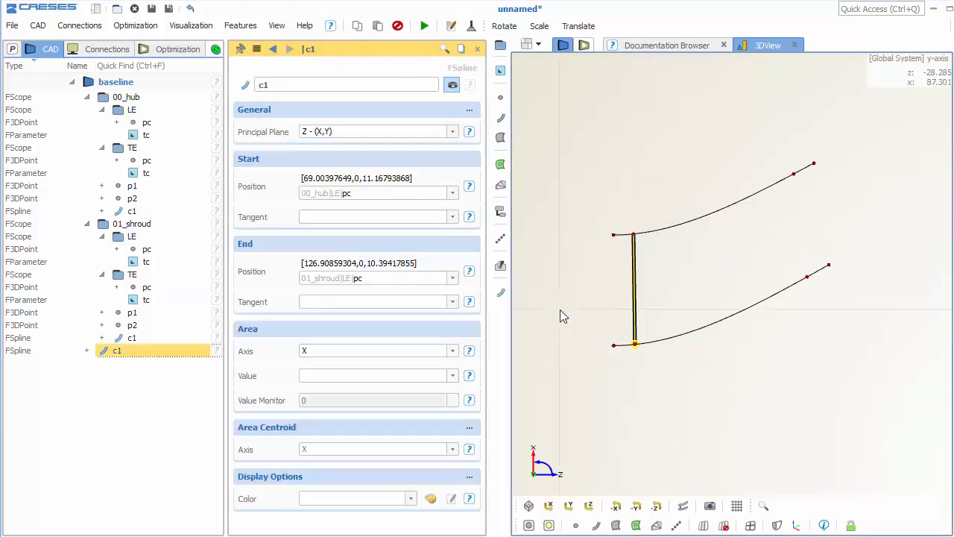
click(353, 134)
click(338, 157)
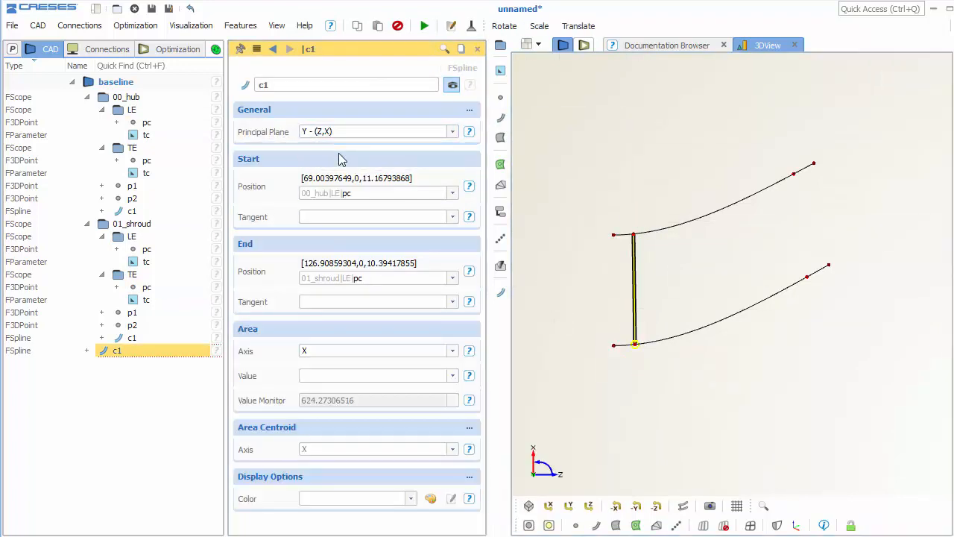
click(337, 216)
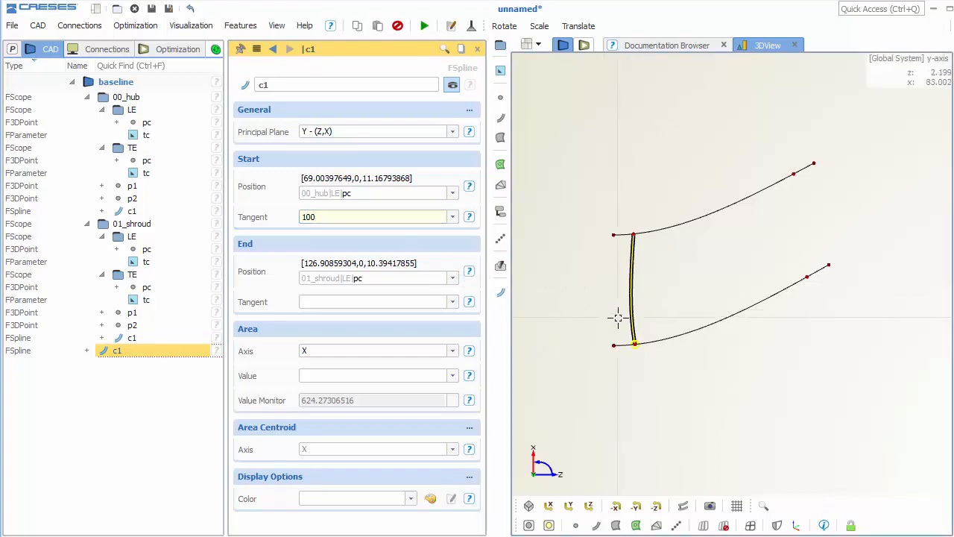
- Set the position parameter tc of the hub's LE point to 0.2
click(636, 351)
click(634, 346)
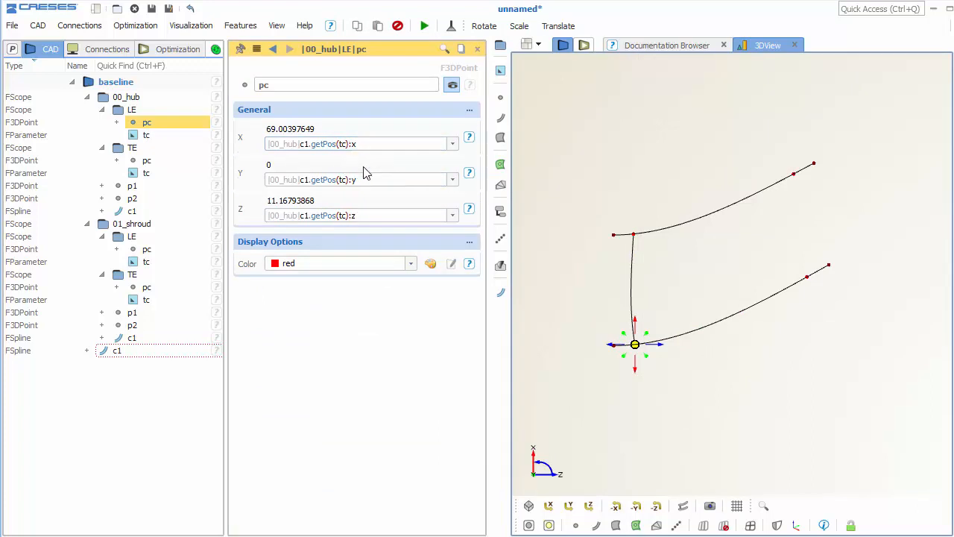
click(363, 169)
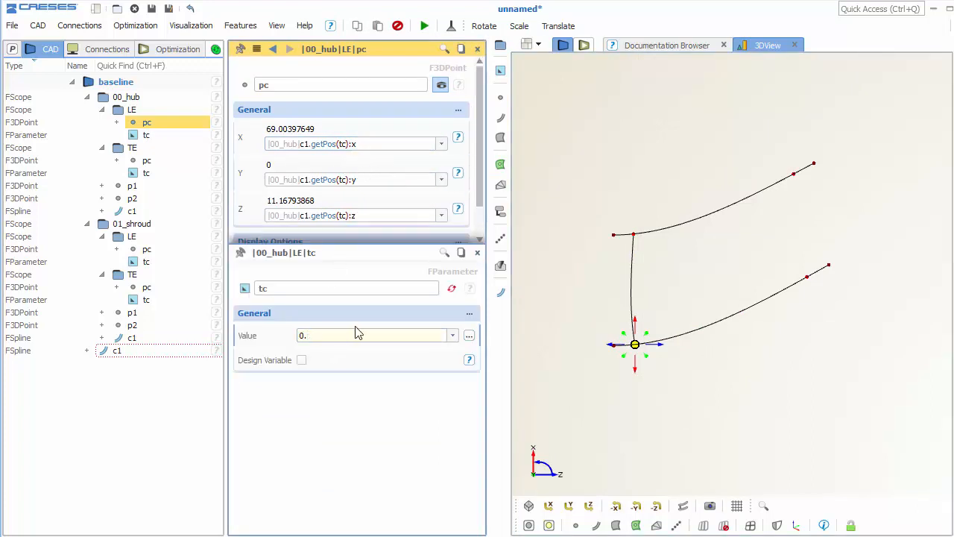
text(5)
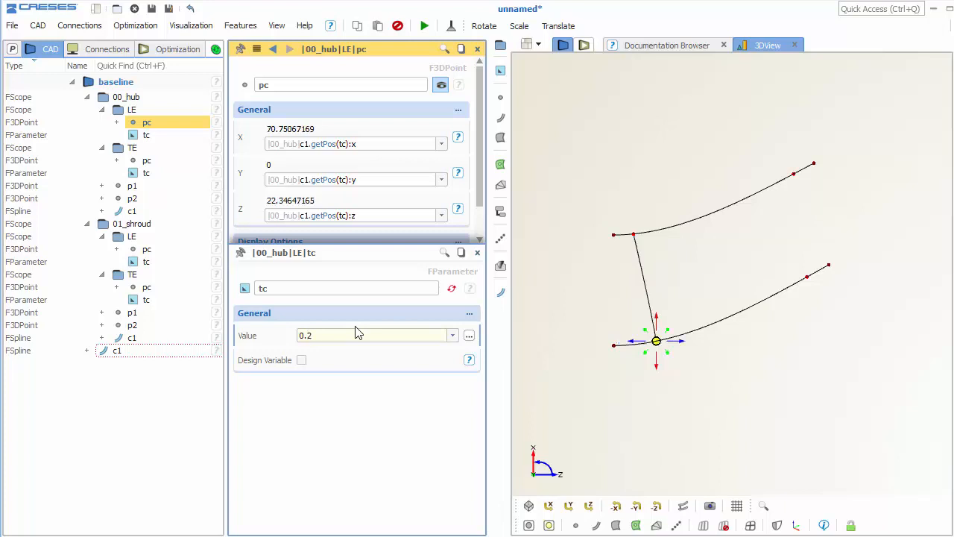
click(761, 290)
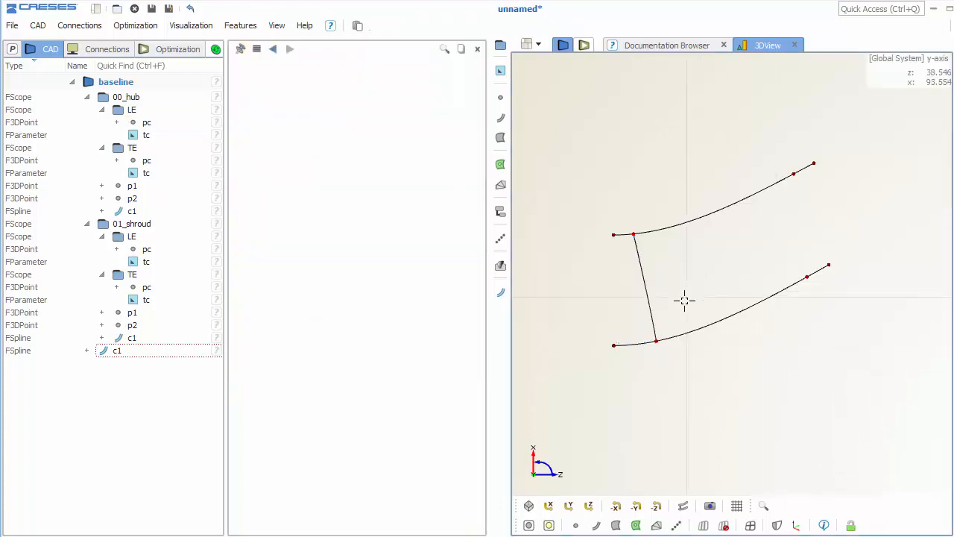
- Set the start tangent of the leading-edge F-Spline curve to 110
click(628, 287)
click(328, 217)
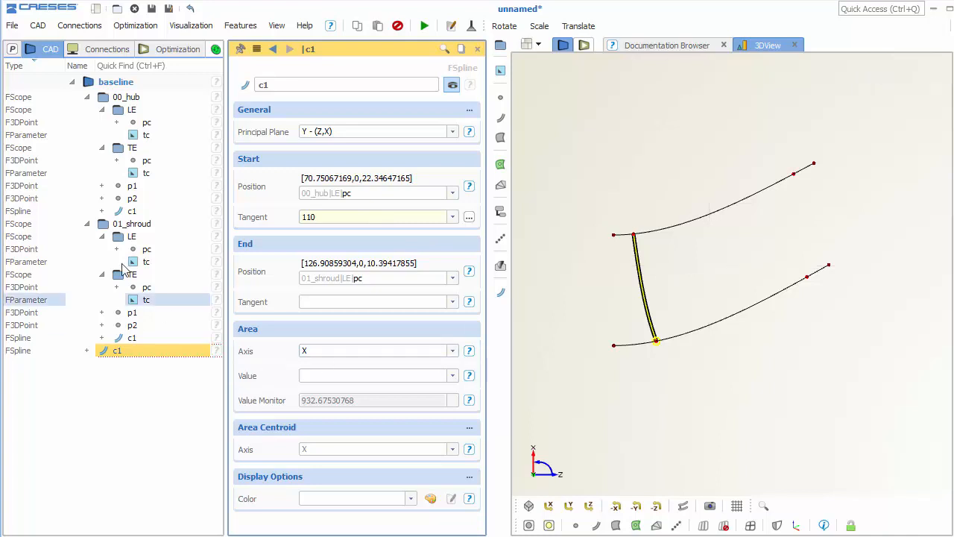
- Collapse the 00_hub scope and the LE and TE scopes within 01_shroud in the object tree
click(101, 148)
click(101, 110)
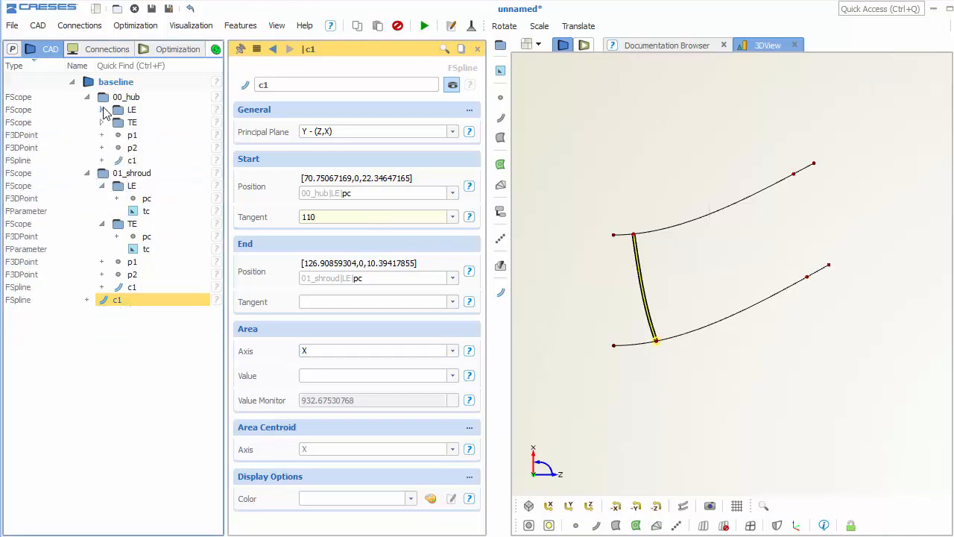
click(88, 98)
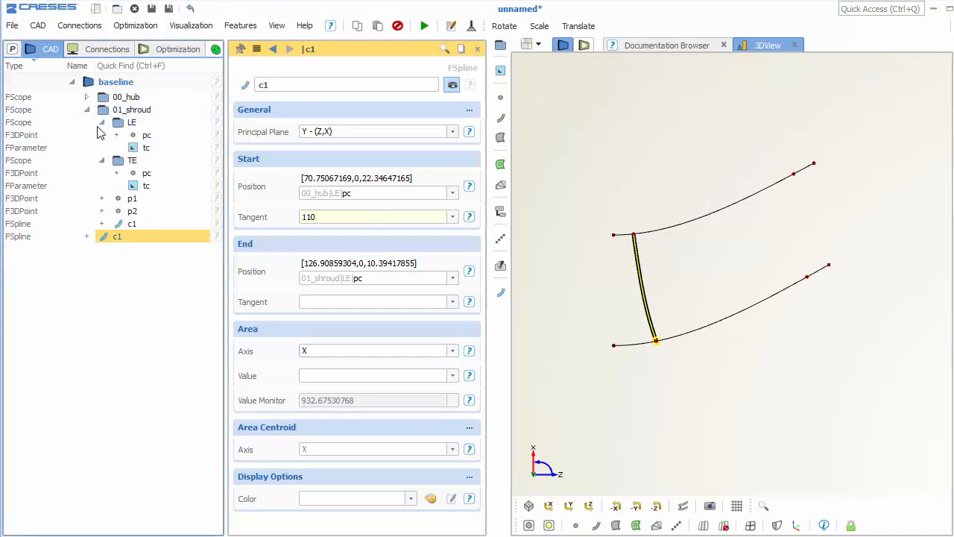
click(102, 123)
click(102, 135)
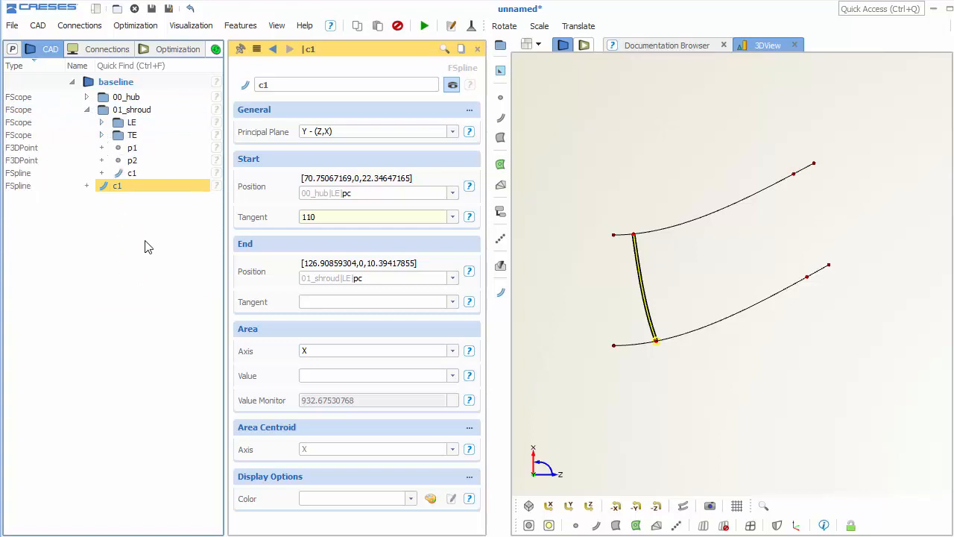
- Put the leading-edge curve into a new scope and rename that scope 02_stacking
click(500, 47)
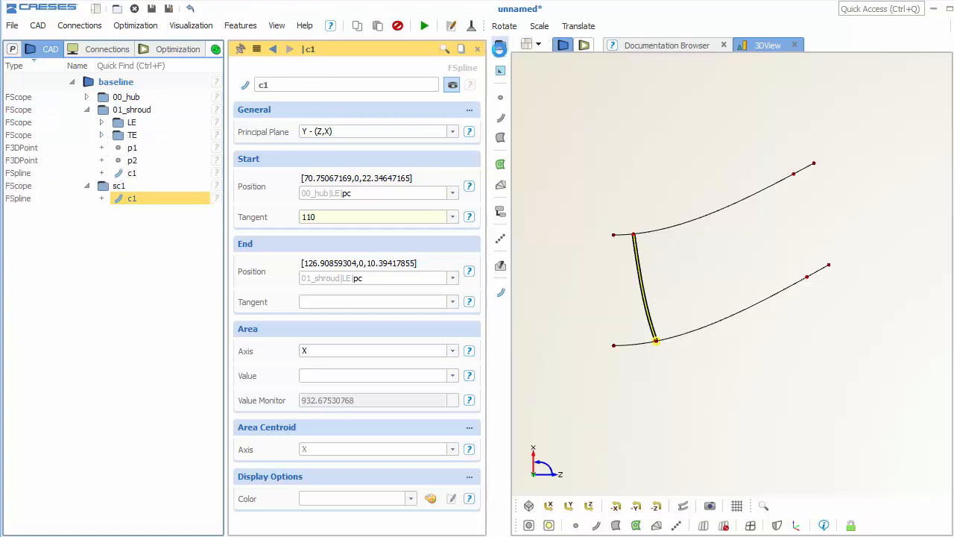
double_click(309, 85)
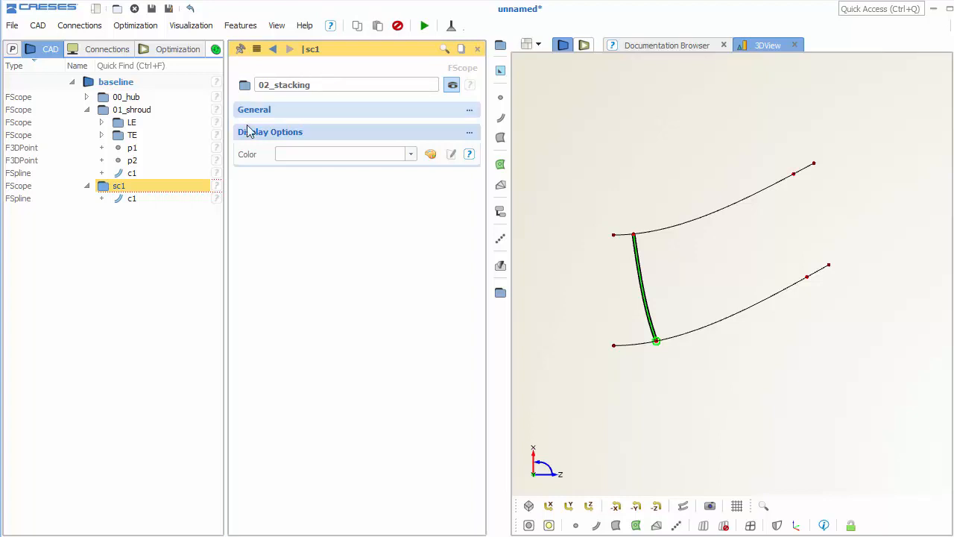
key(Return)
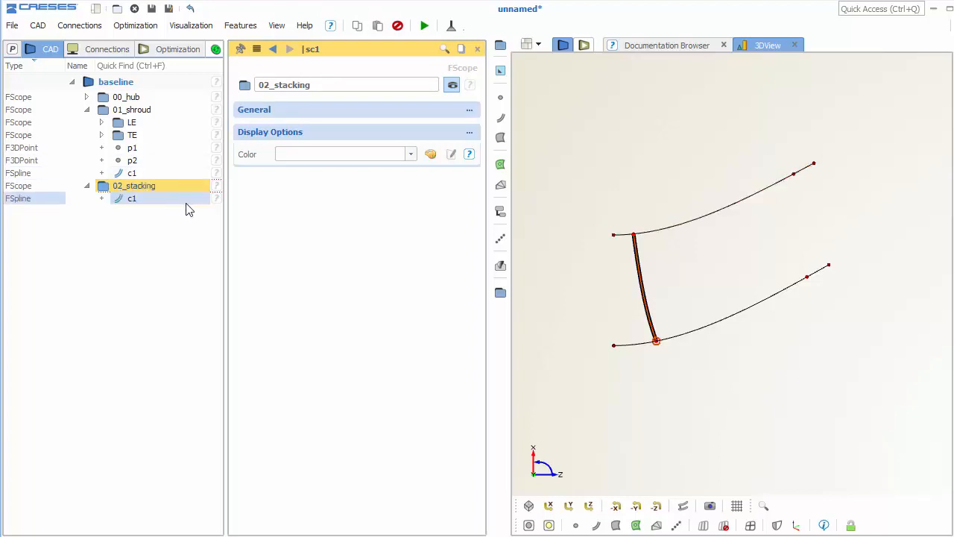
- Connect the hub and shroud TE points with an F-Spline curve in principal plane Y - (Z,X), inside a new scope named 03_trailingedge
click(828, 358)
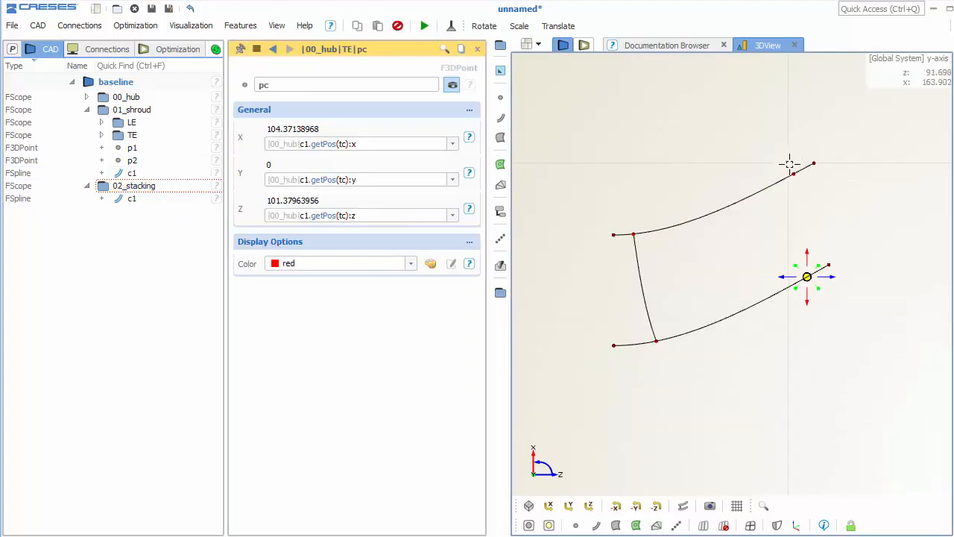
ctrl+click(794, 173)
click(500, 117)
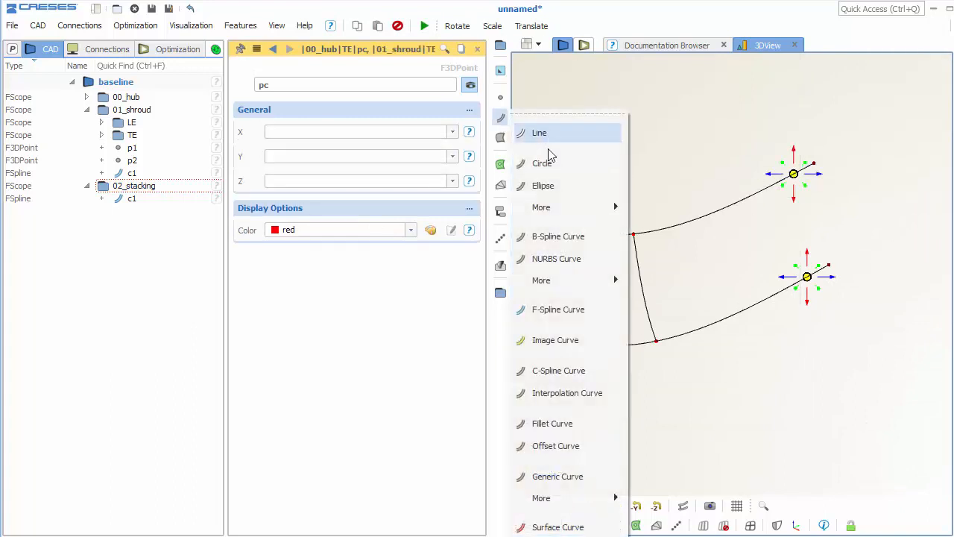
click(552, 309)
click(337, 132)
click(336, 151)
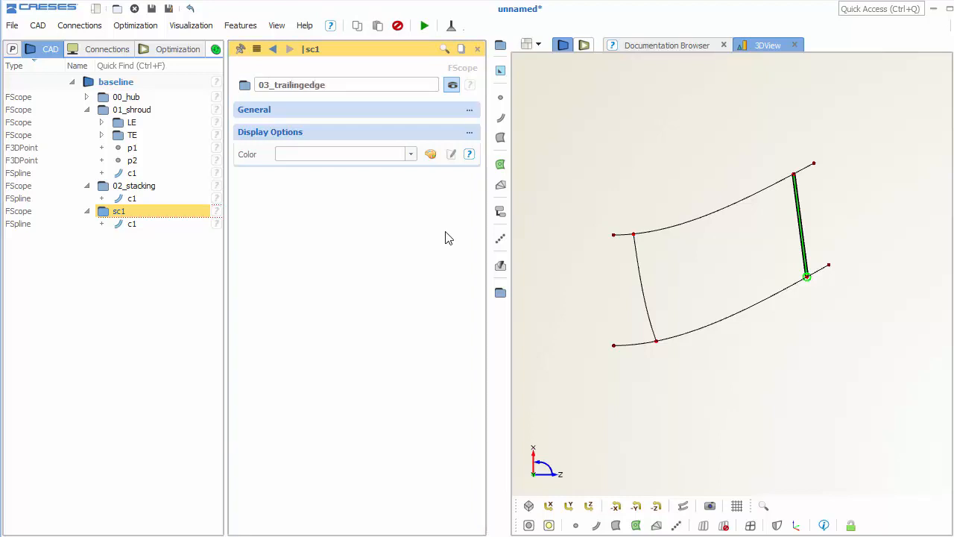
- Collapse the 01_shroud, 02_stacking and 03_trailingedge scopes in the object tree and clear the selection
click(86, 110)
click(87, 122)
click(86, 135)
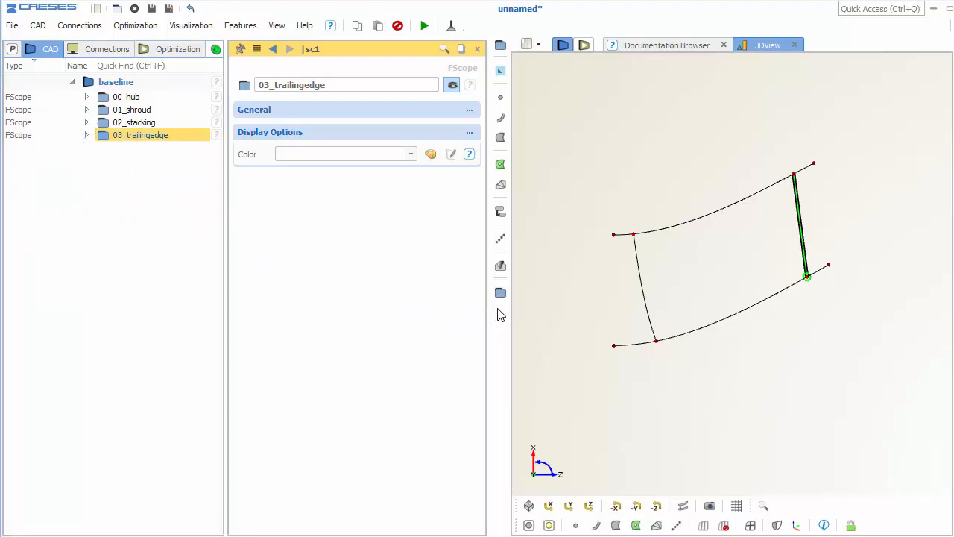
click(516, 311)
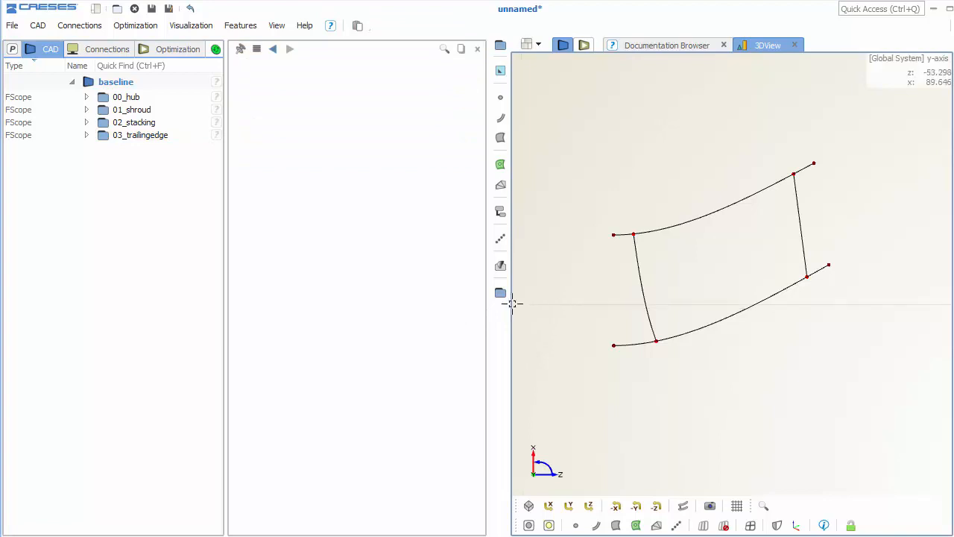
- Create an impellercambercurve feature and assign the hub contour as Hub and the shroud contour as Shroud
click(503, 270)
mouse_move(590, 414)
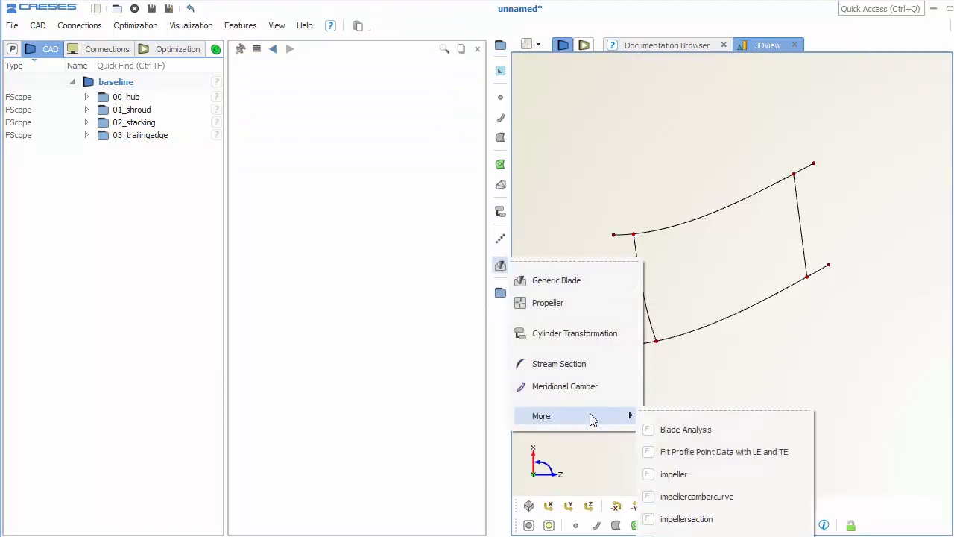
click(745, 498)
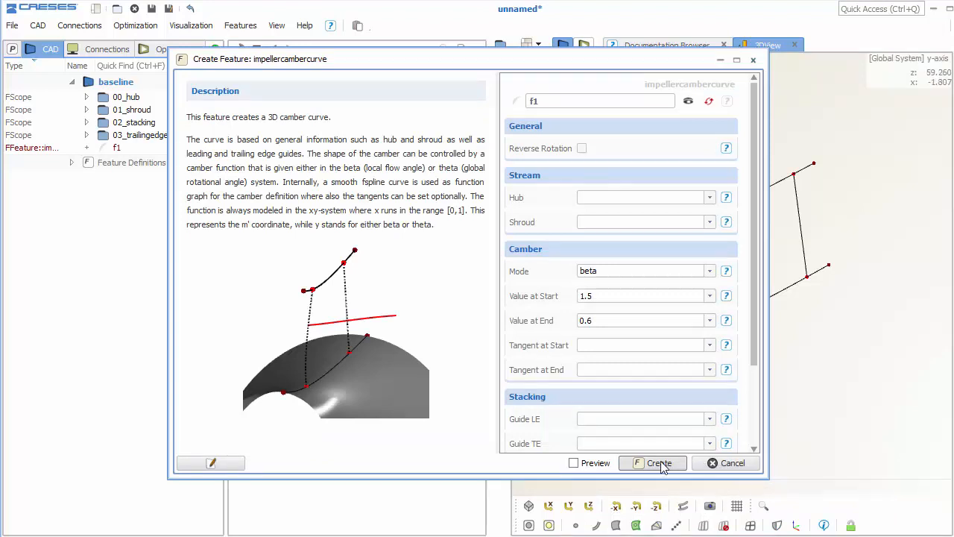
click(659, 463)
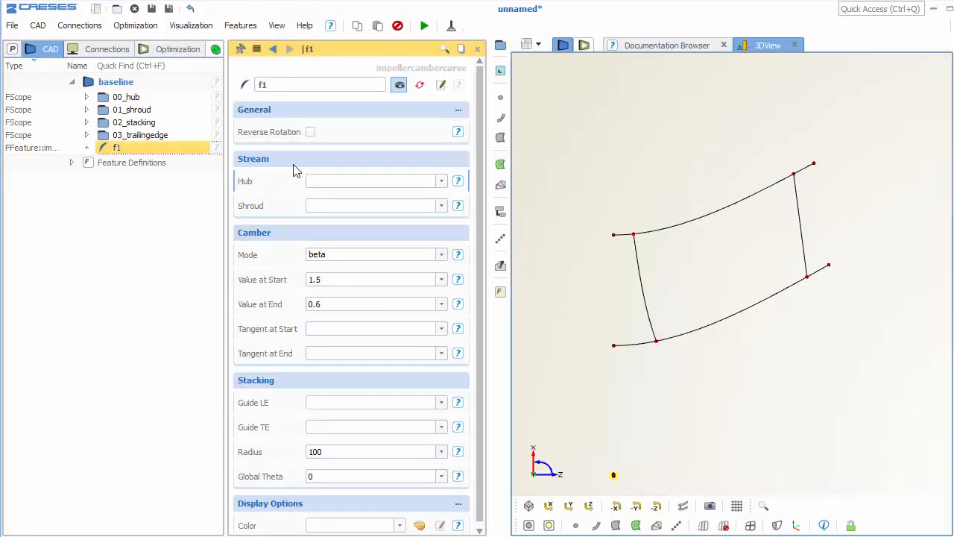
click(369, 181)
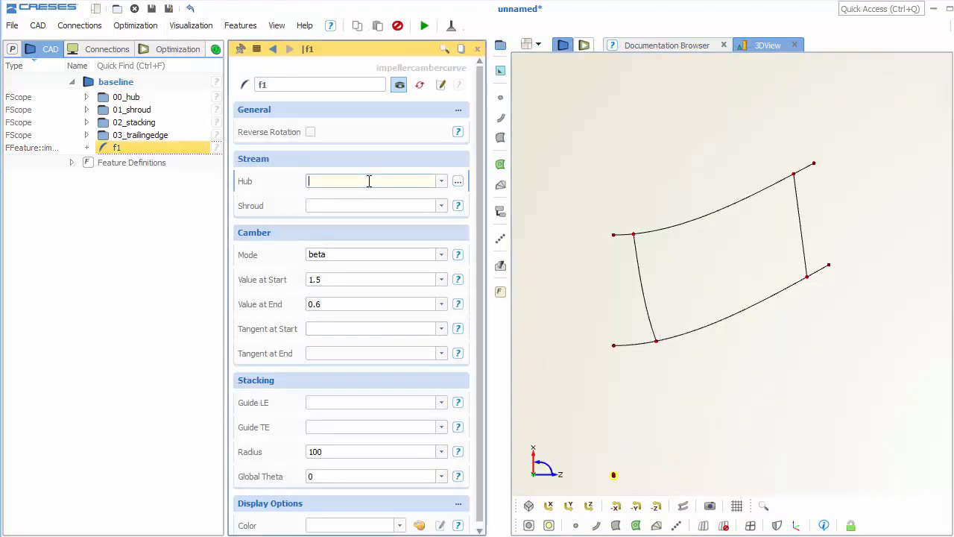
click(638, 343)
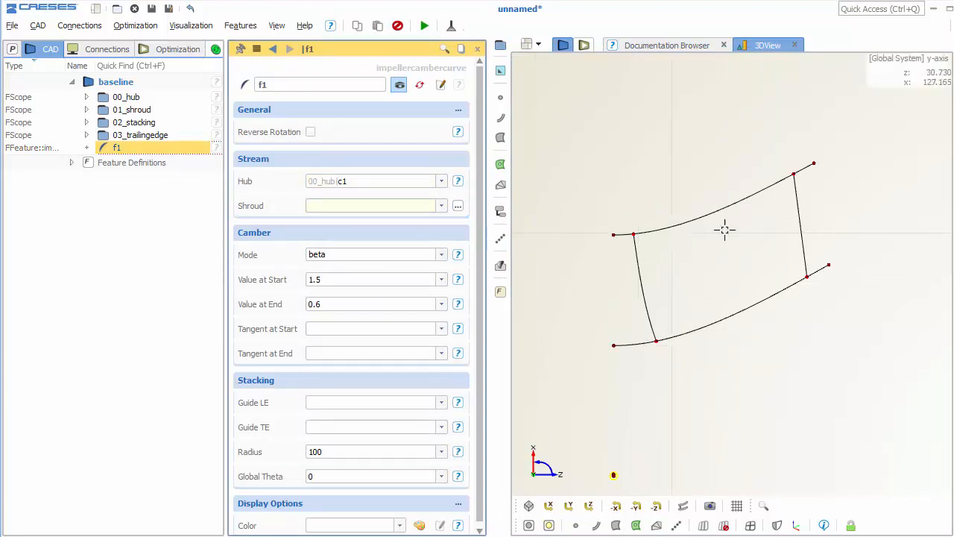
click(692, 218)
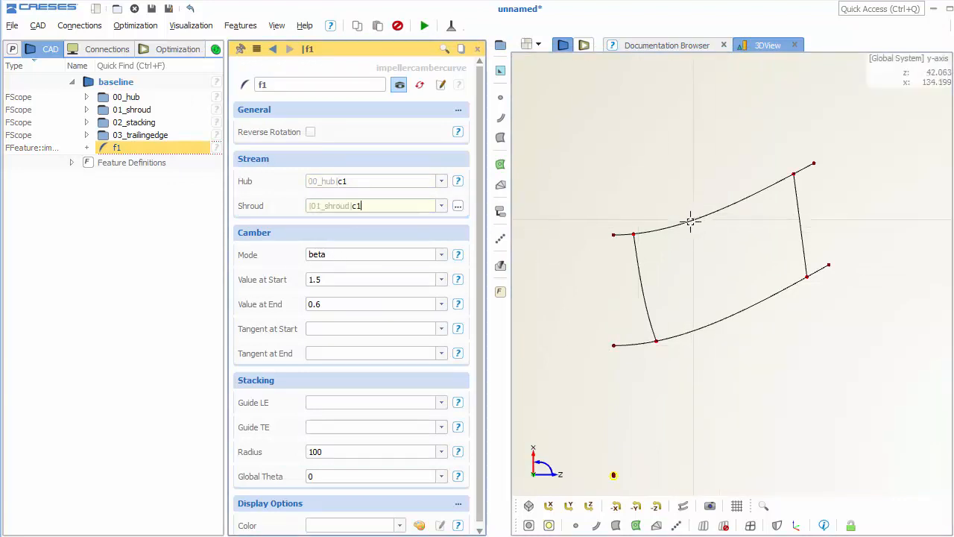
- Set the camber curve's Value at Start to 0.3, Value at End to 0.5 and stacking Radius to 95
click(348, 280)
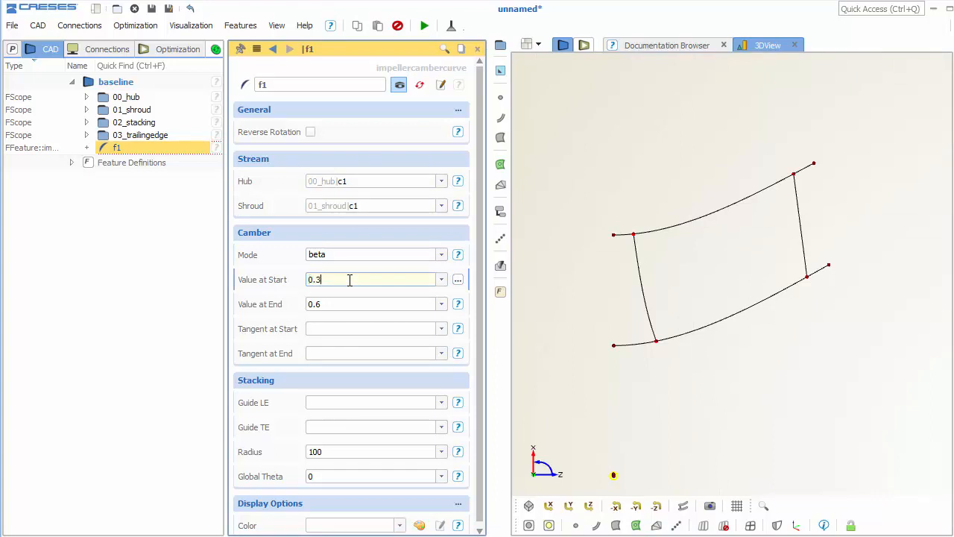
click(348, 303)
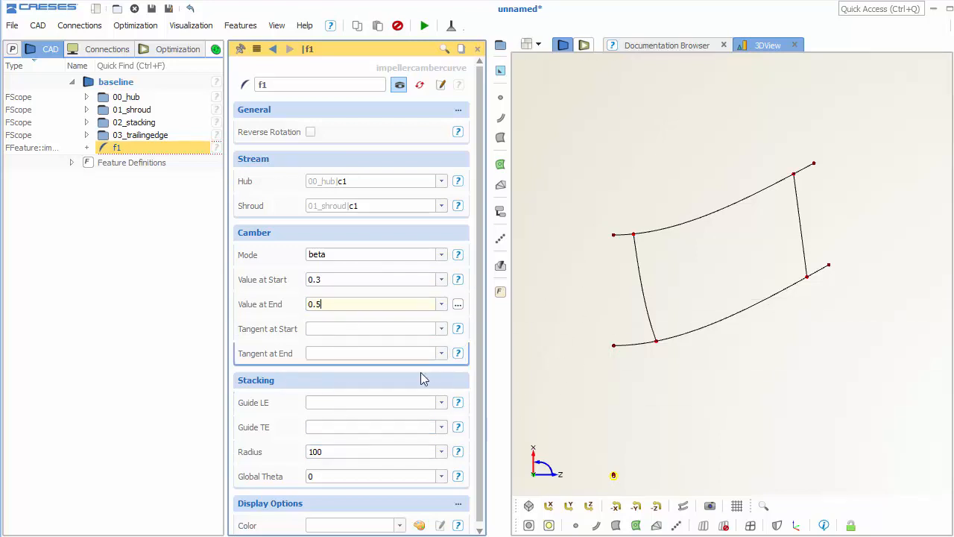
double_click(324, 450)
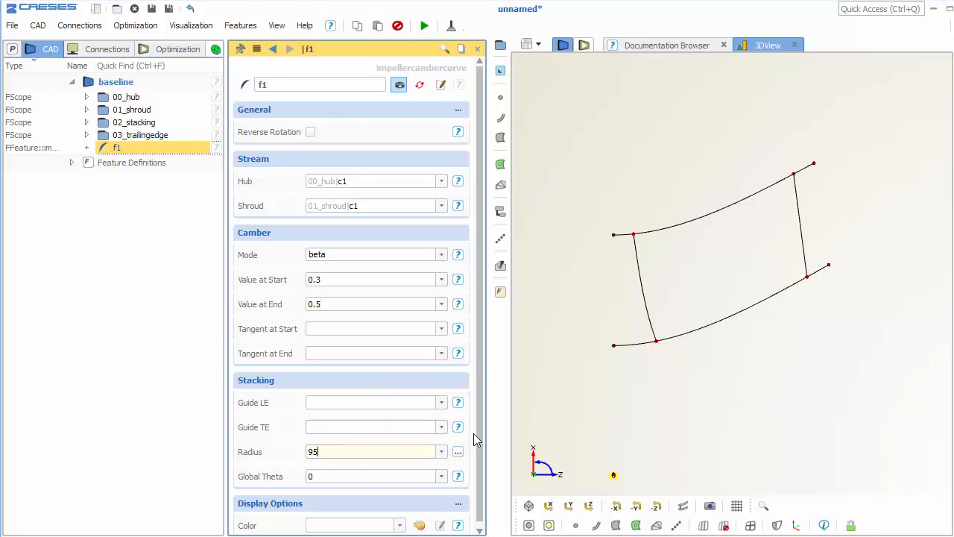
- Assign the leading-edge curve as Guide LE and the trailing-edge curve as Guide TE of the camber feature
click(467, 385)
click(640, 298)
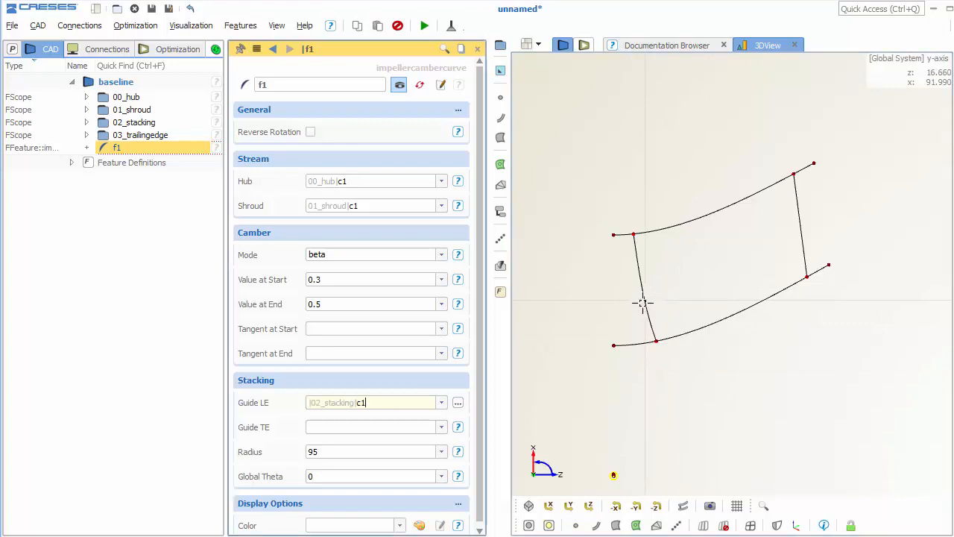
click(340, 427)
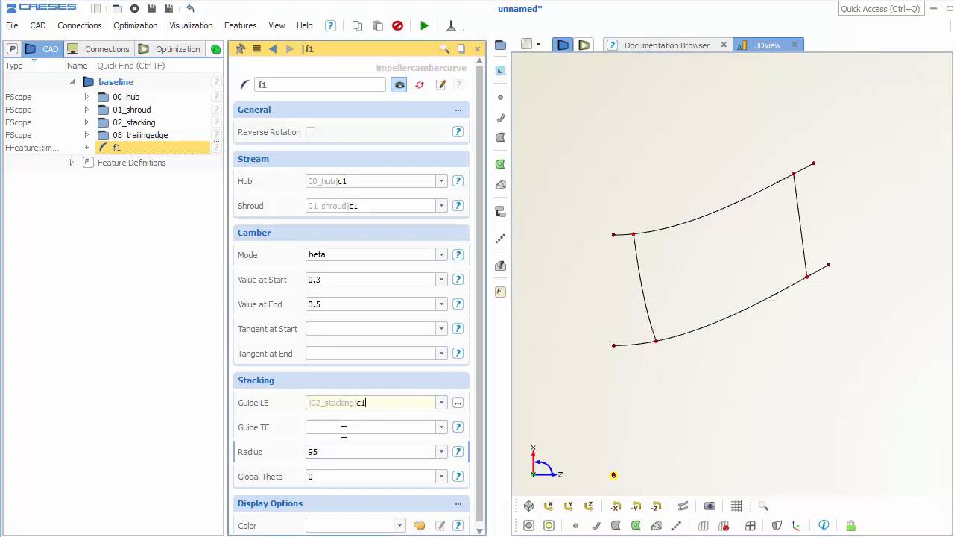
click(800, 230)
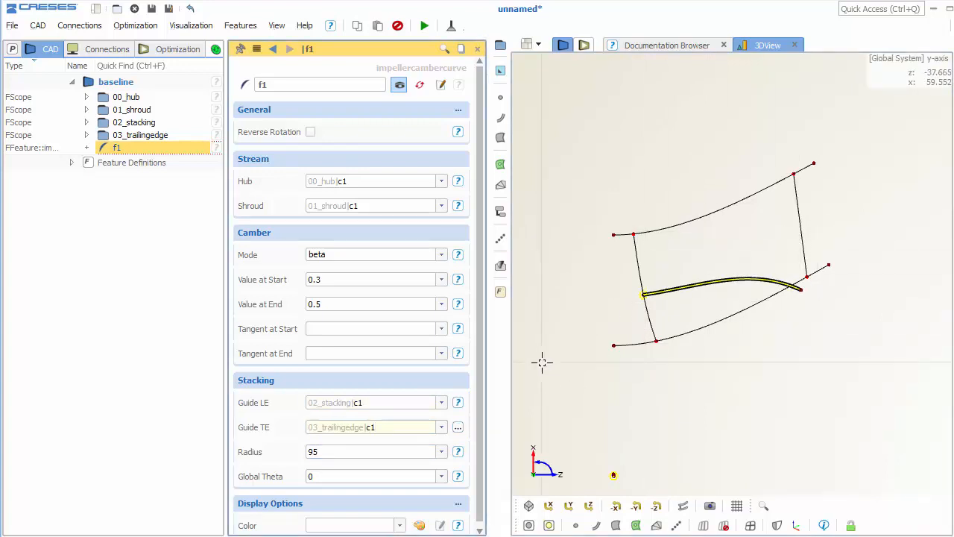
- Rename the camber curve feature as test
drag(671, 325, 703, 315)
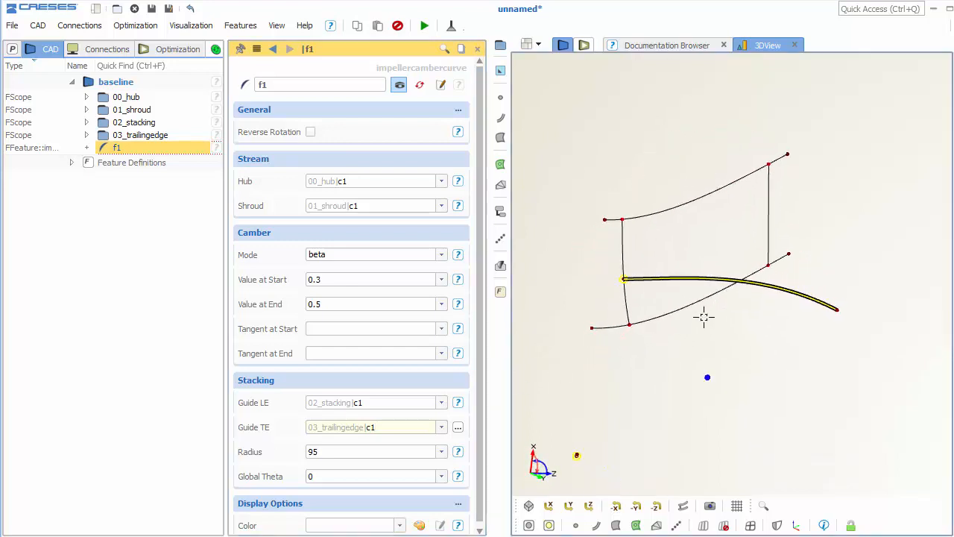
click(278, 86)
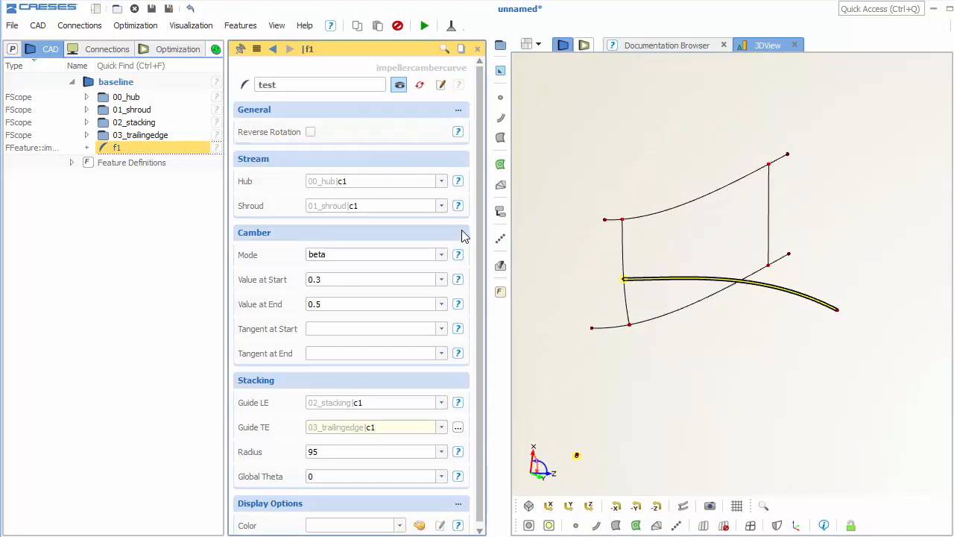
drag(830, 264, 724, 300)
- Try the theta camber mode on the test curve and switch the mode back to beta
click(351, 255)
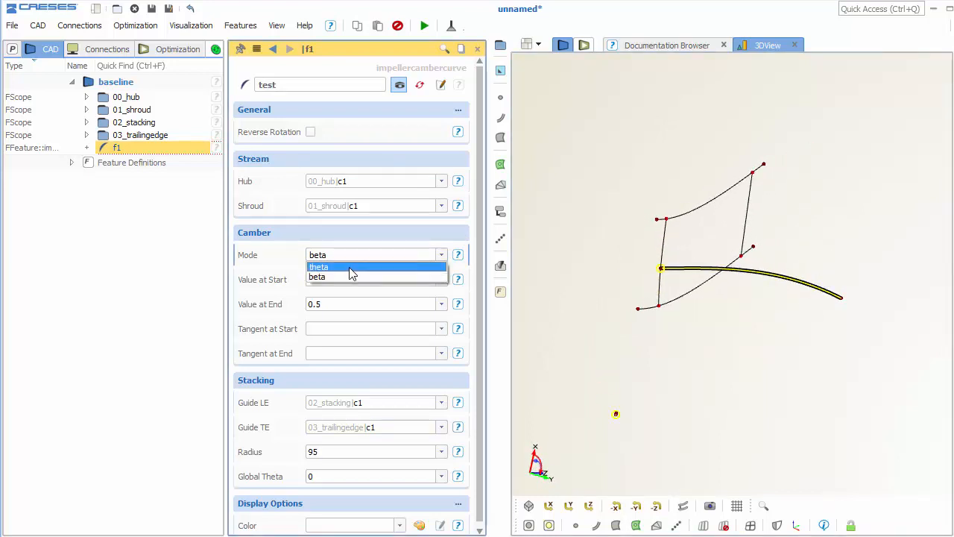
click(351, 267)
click(364, 255)
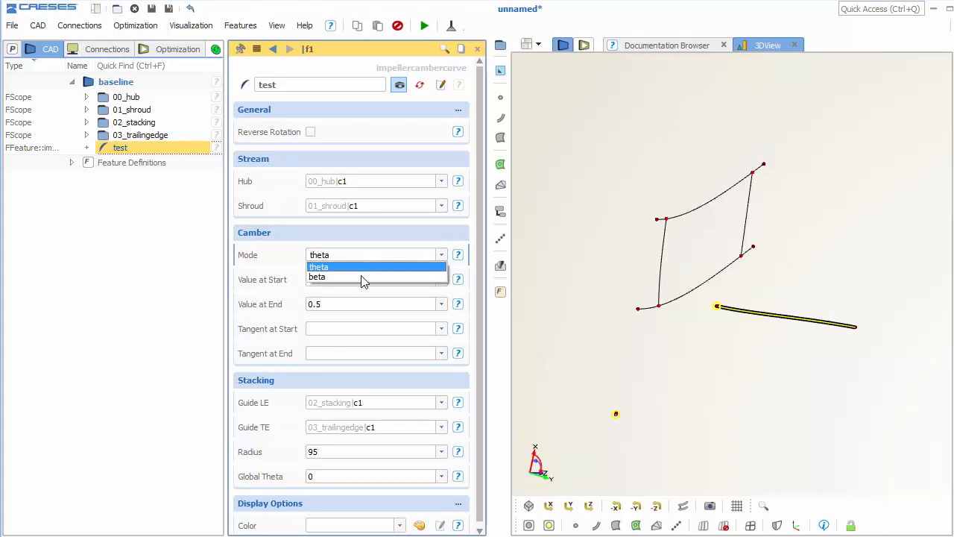
click(364, 277)
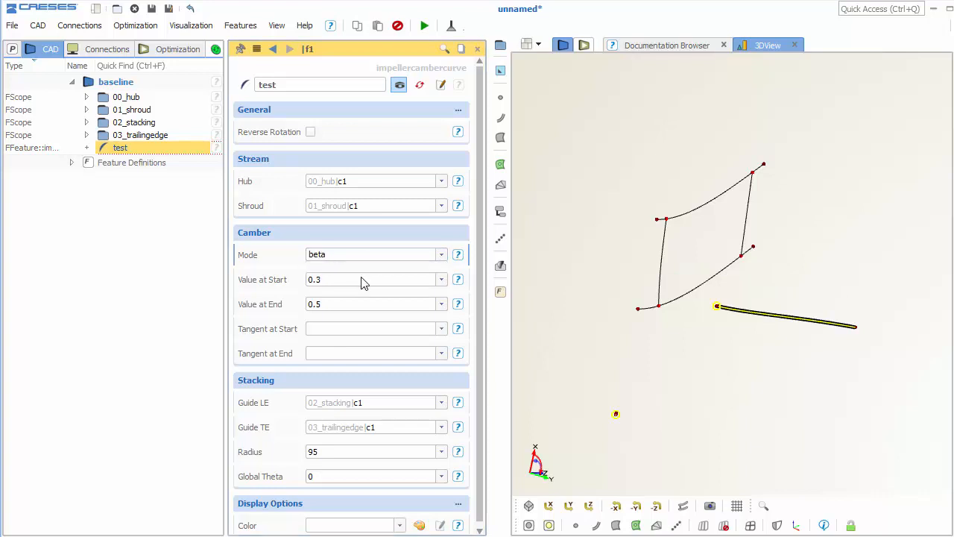
- Try Global Theta values of 10 and 20 on the test curve and reset it to 0
click(355, 477)
text(10)
key(Return)
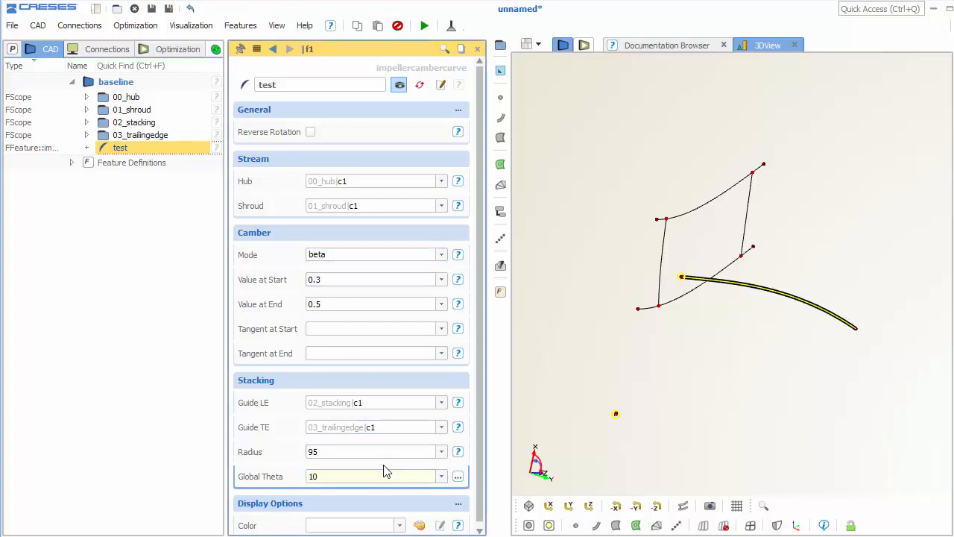
key(Return)
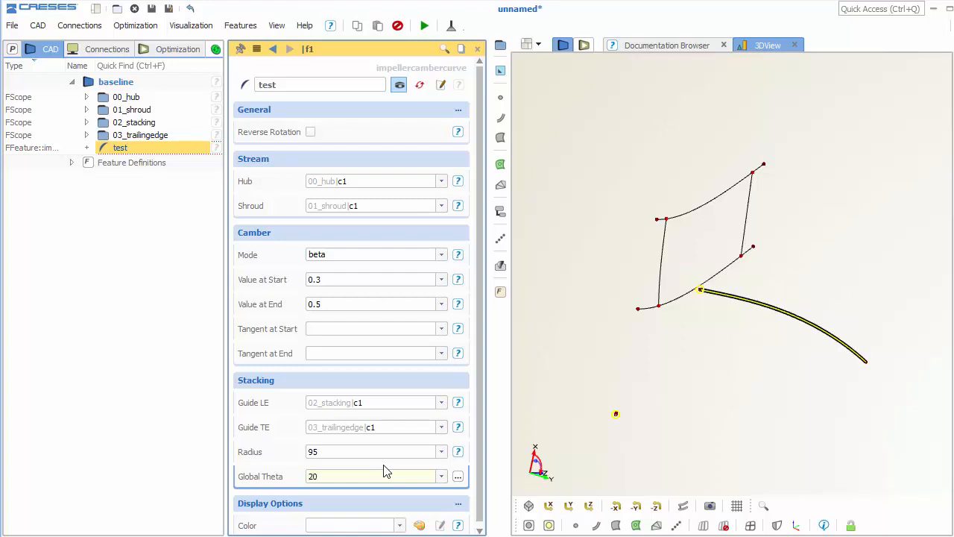
key(Return)
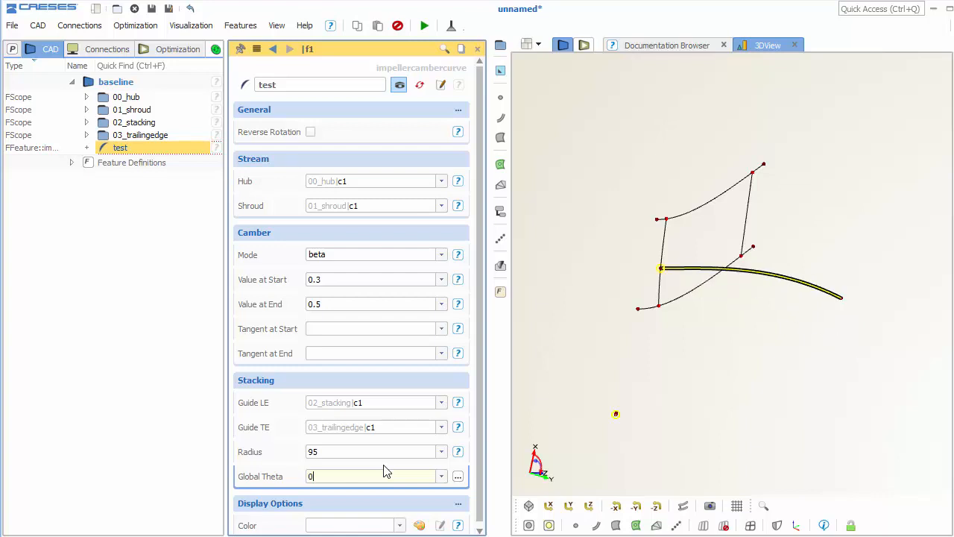
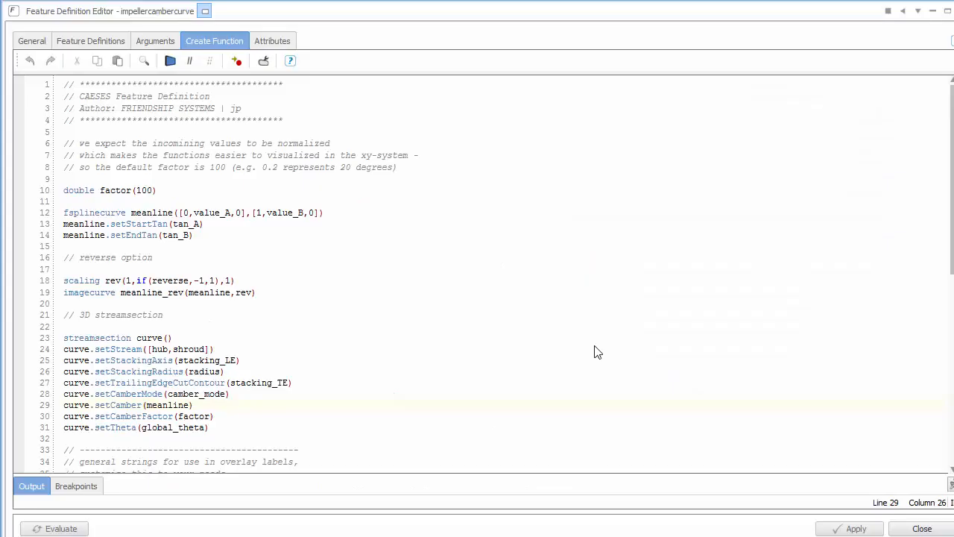
- Review the arguments of the impellercambercurve definition, checking the labels of the start and end value and tangent arguments
click(280, 227)
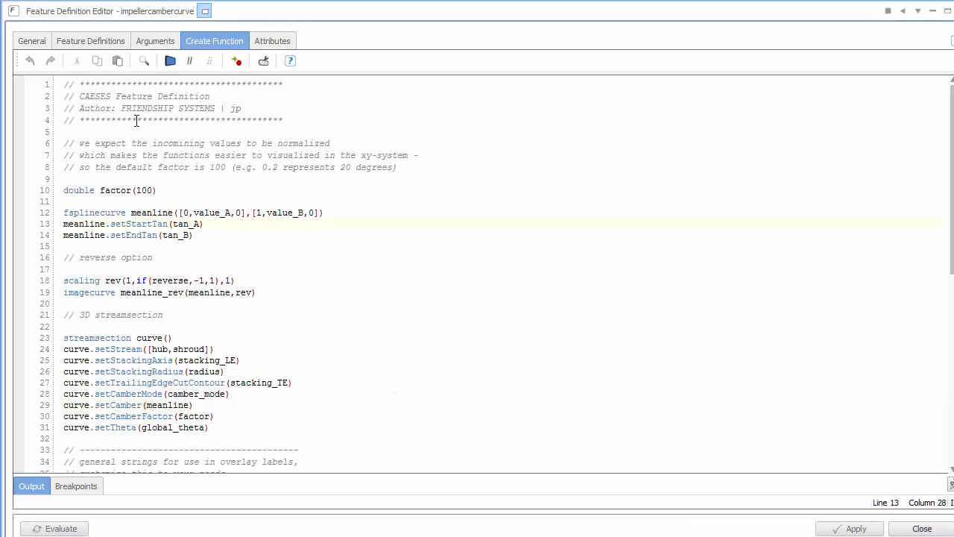
click(158, 45)
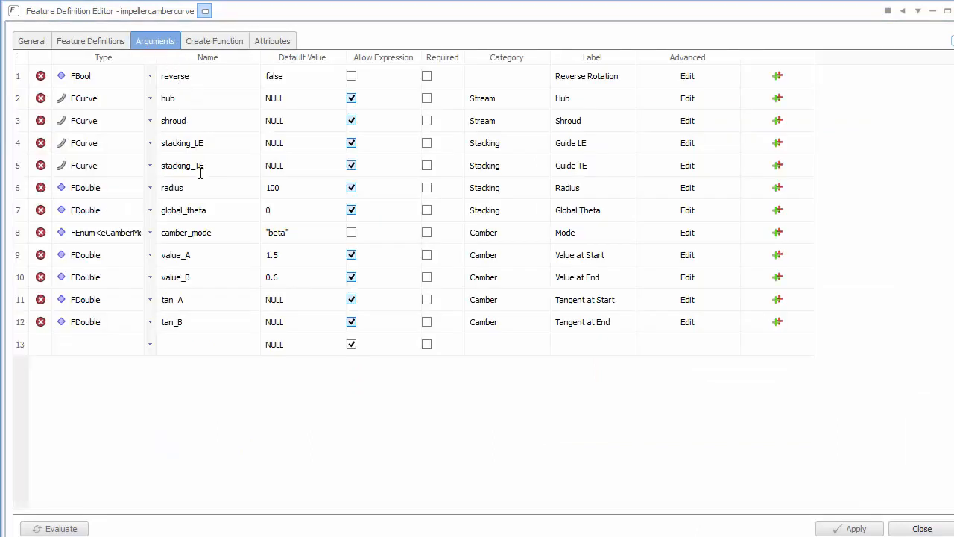
double_click(560, 255)
double_click(584, 278)
double_click(585, 299)
double_click(584, 322)
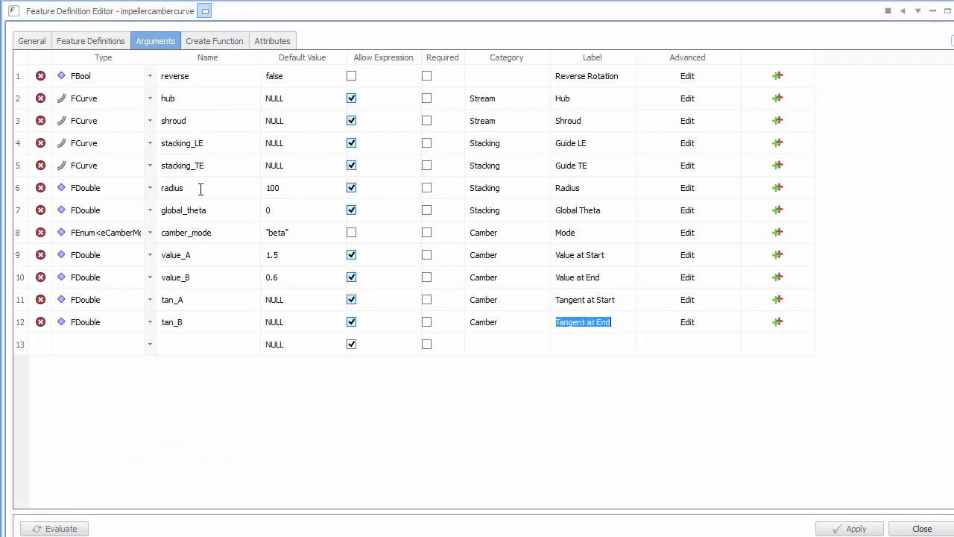
- Examine the definition's create function: the meanline spline with its values and tangents, the factor, and the streamsection commands
click(214, 40)
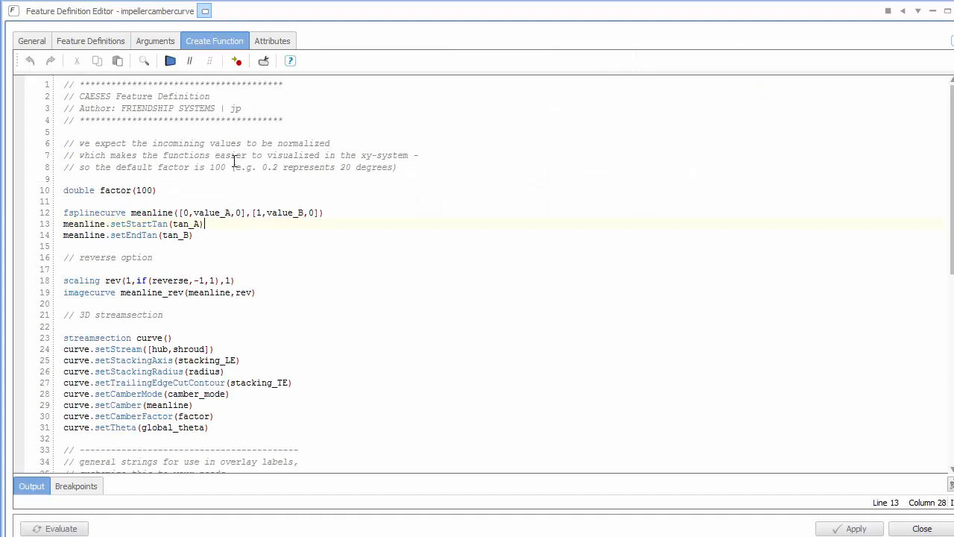
double_click(221, 213)
double_click(277, 213)
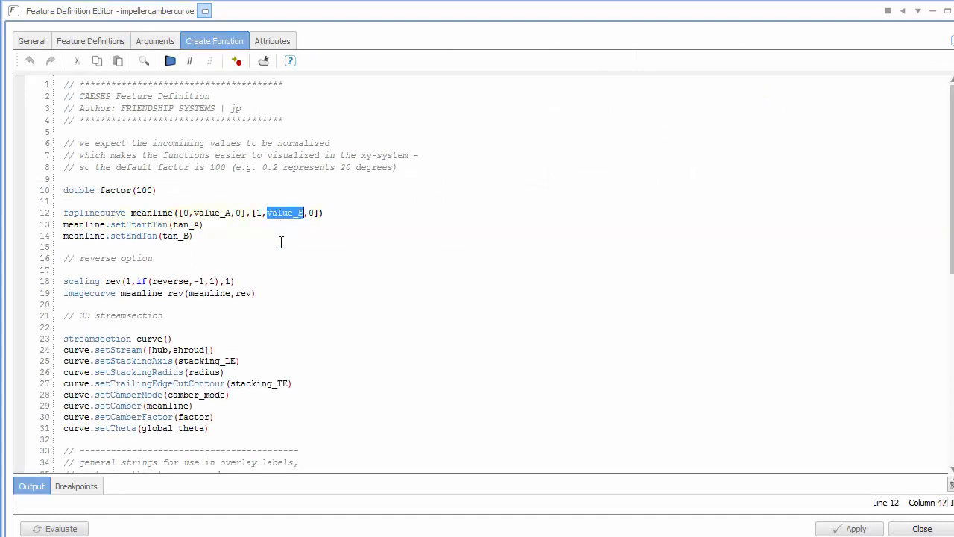
double_click(182, 224)
double_click(184, 236)
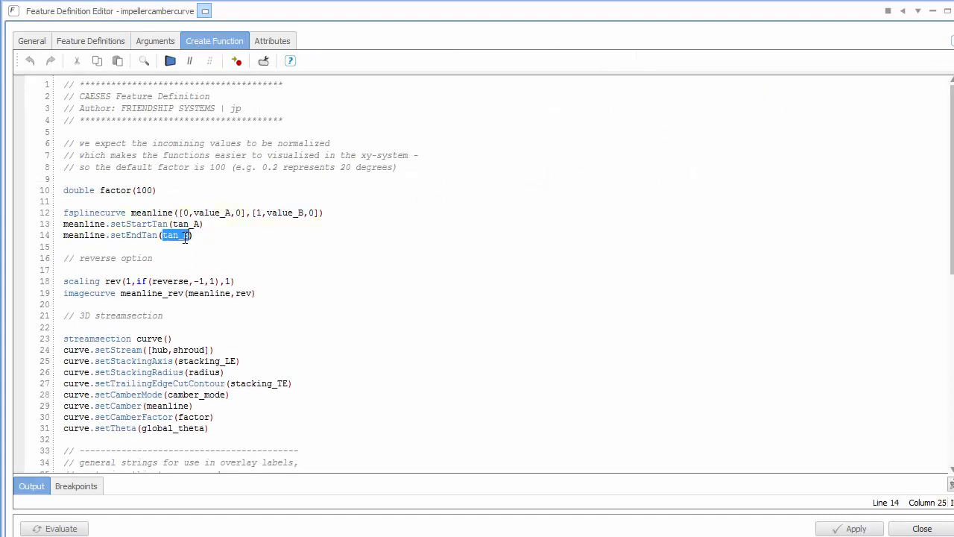
drag(178, 191, 63, 191)
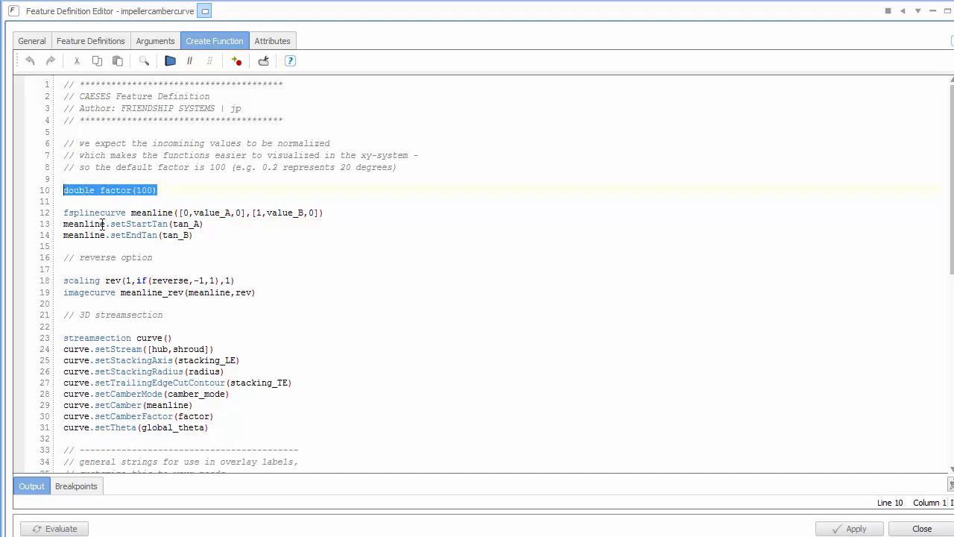
click(259, 261)
scroll(260, 263, down, 1)
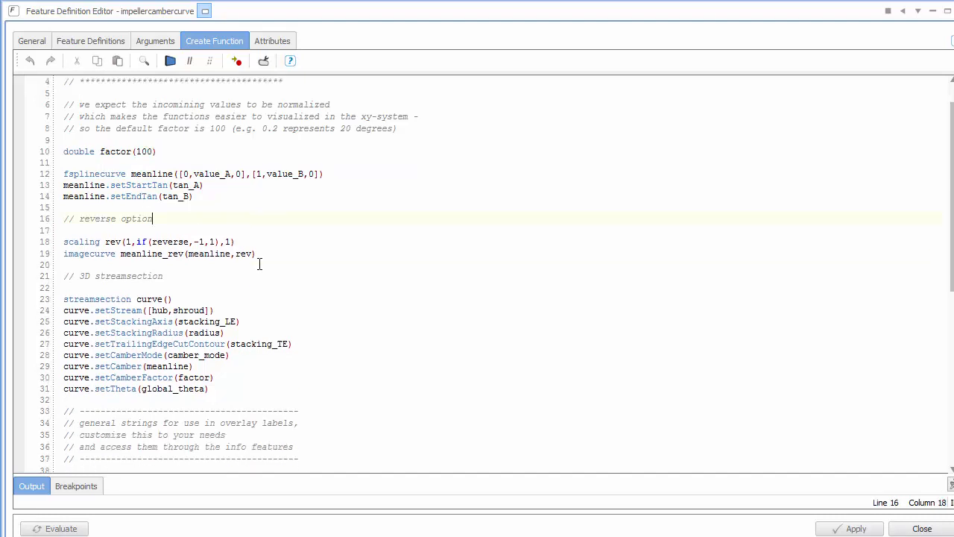
scroll(259, 267, down, 2)
scroll(234, 261, up, 1)
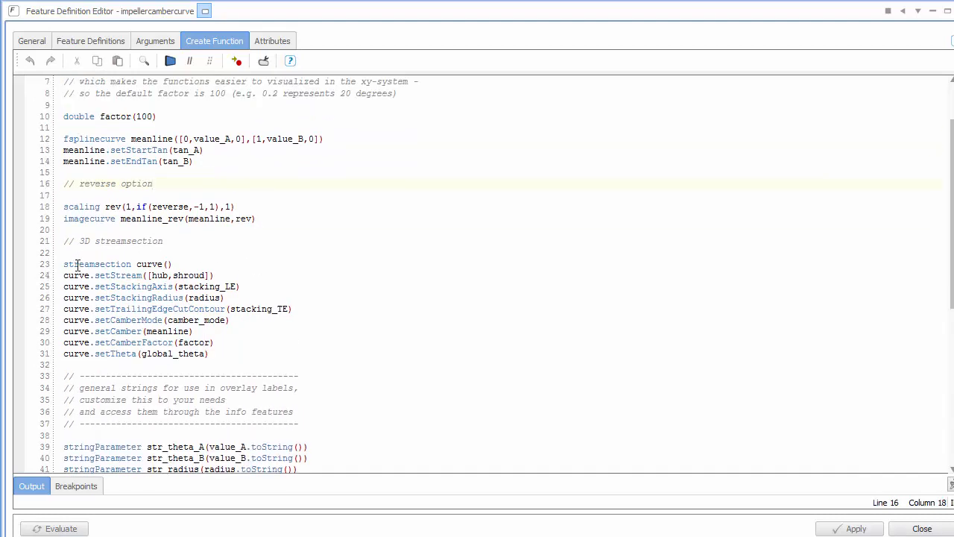
drag(64, 264, 249, 351)
click(261, 354)
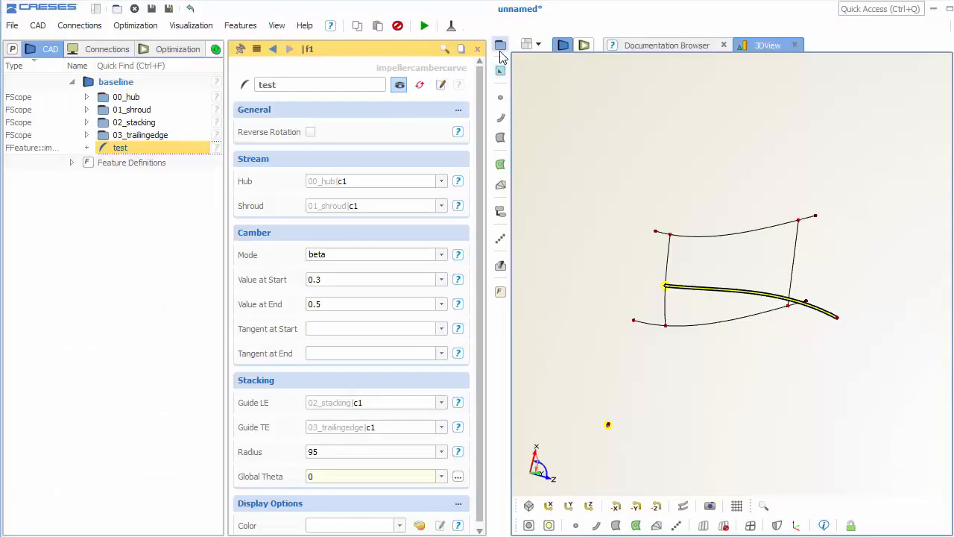
- Put the test camber curve into a new scope, name that scope 04_camber and clear the selection
click(500, 70)
double_click(315, 89)
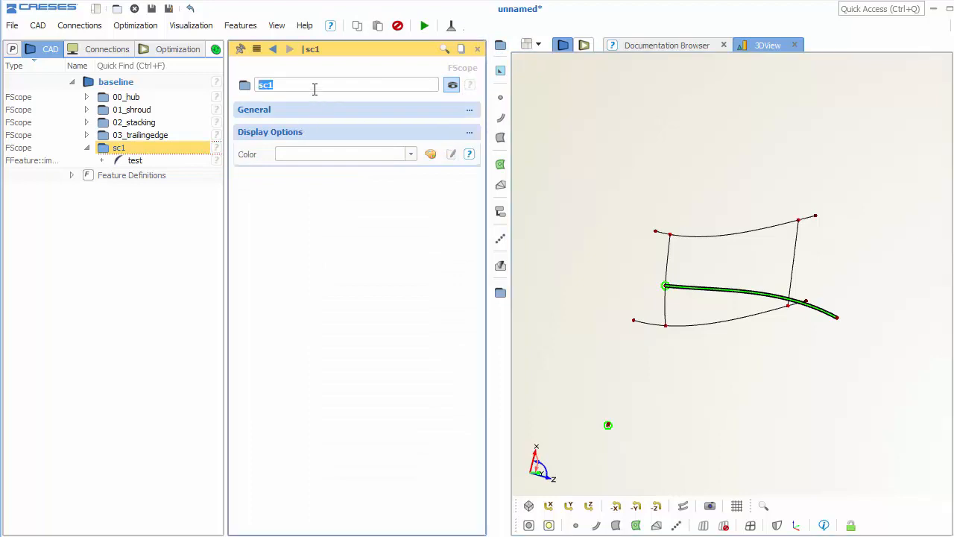
text(04_camber)
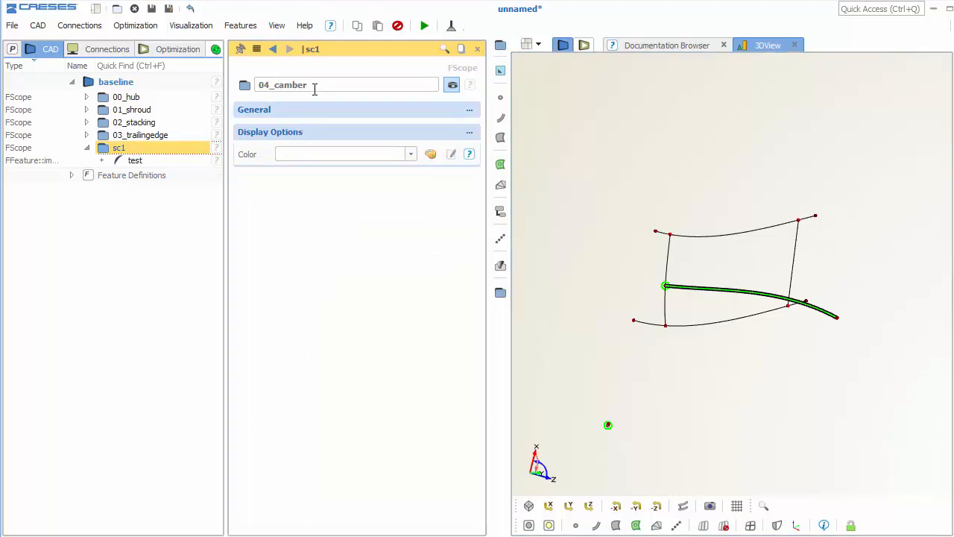
key(Return)
click(207, 240)
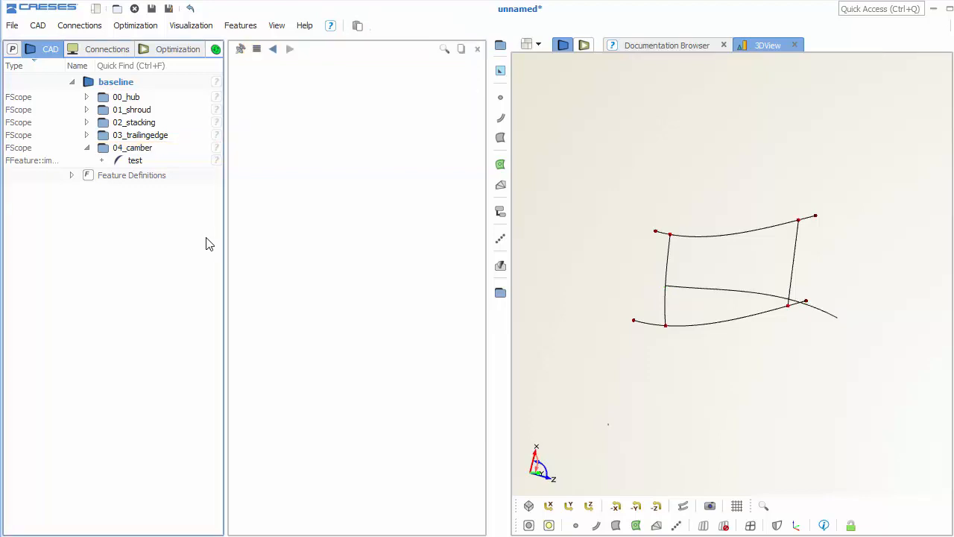
- Create a curve engine and set its definition to impellercambercurve
mouse_move(542, 498)
click(671, 500)
click(442, 133)
click(411, 160)
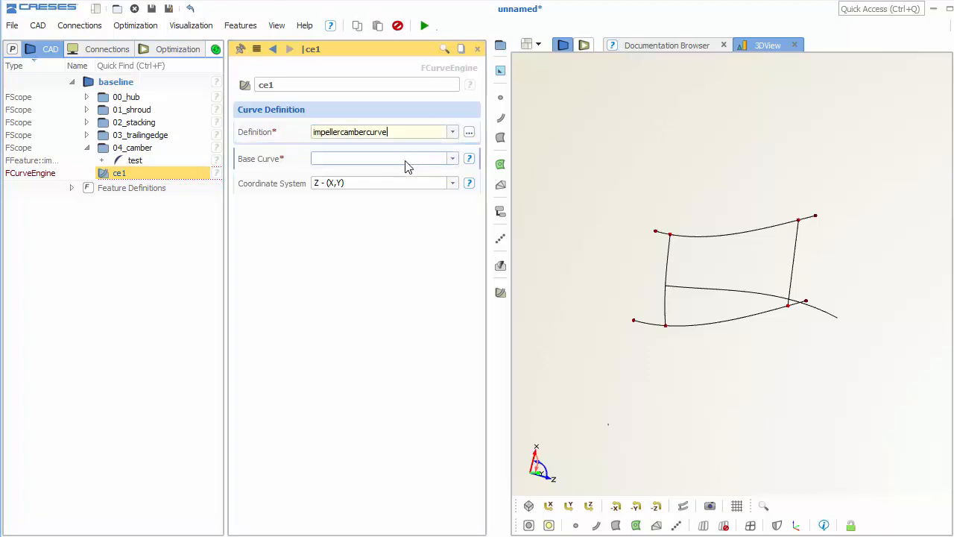
- Set the curve engine's base curve to |curve and its camber mode to beta
click(401, 165)
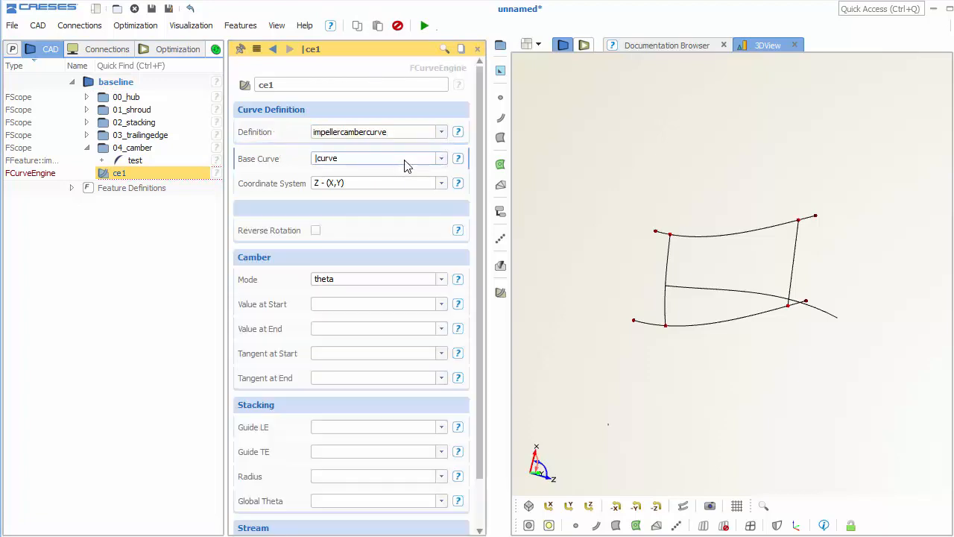
click(346, 282)
click(347, 304)
- Set the engine's camber value at start to 0.3 and value at end to 0.5
click(345, 306)
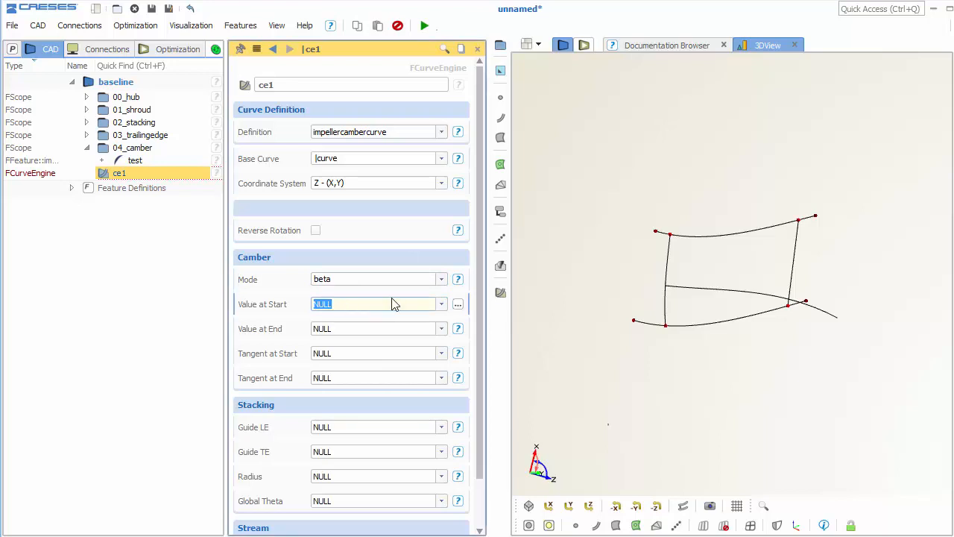
text(0.3)
click(360, 332)
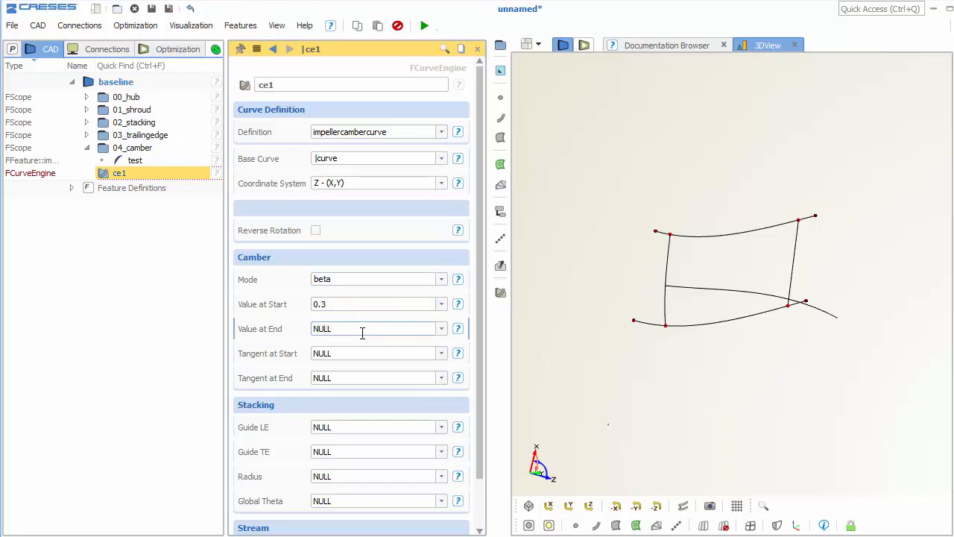
click(363, 332)
text(0.5)
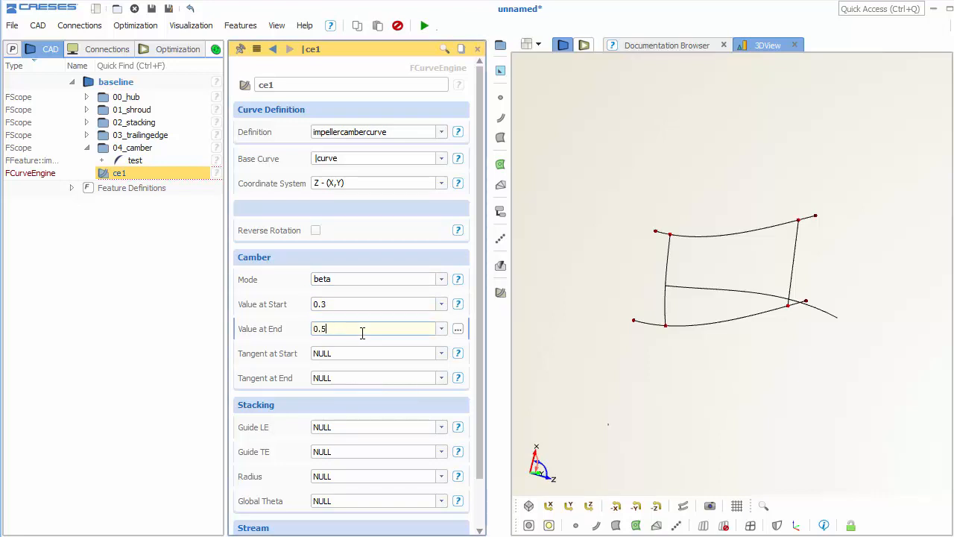
key(Return)
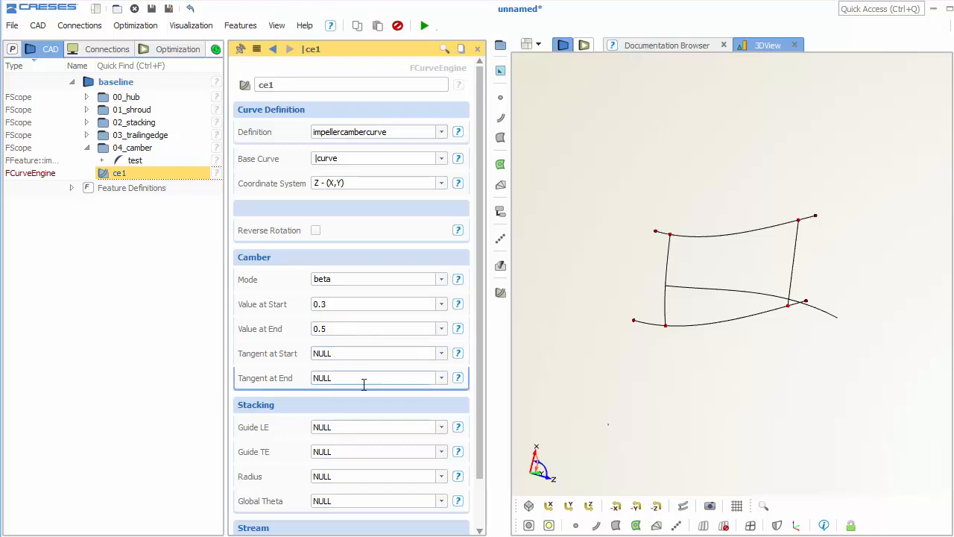
- Assign the leading-edge and trailing-edge curves as the engine's LE and TE guides and set its global theta to 0
click(422, 427)
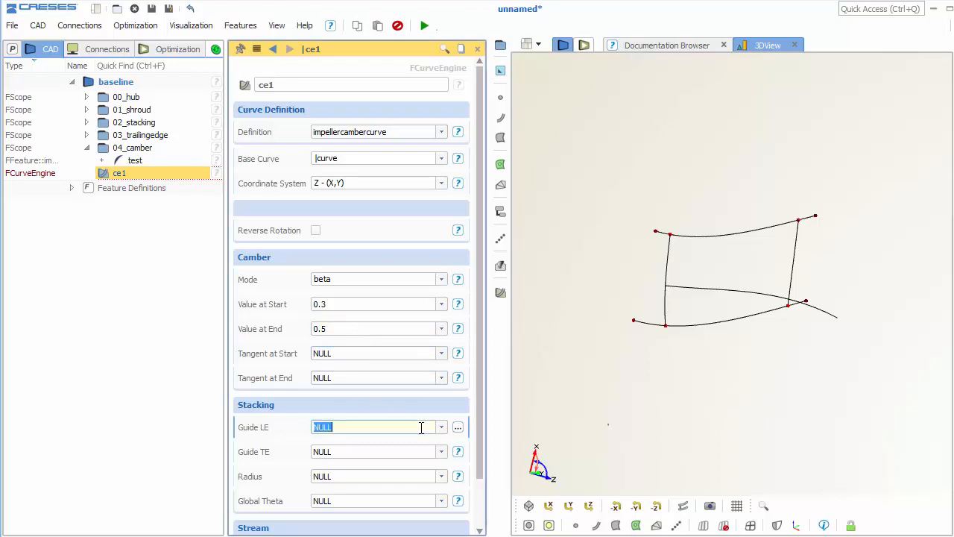
click(666, 271)
click(325, 451)
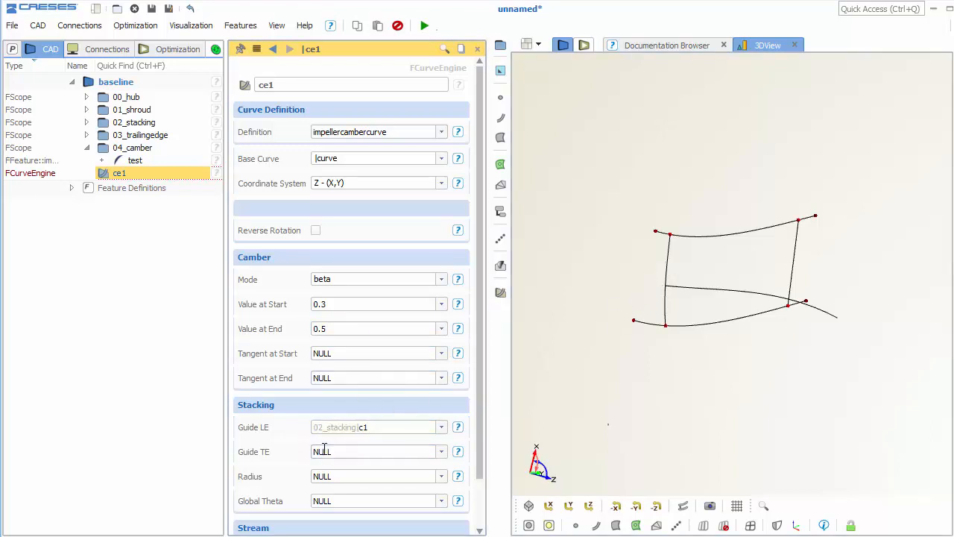
click(792, 264)
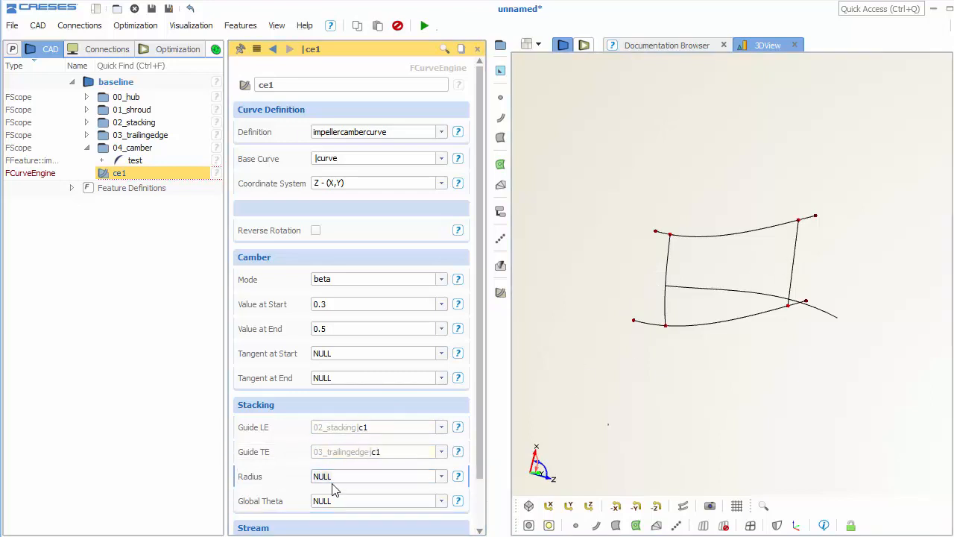
click(329, 499)
text(0)
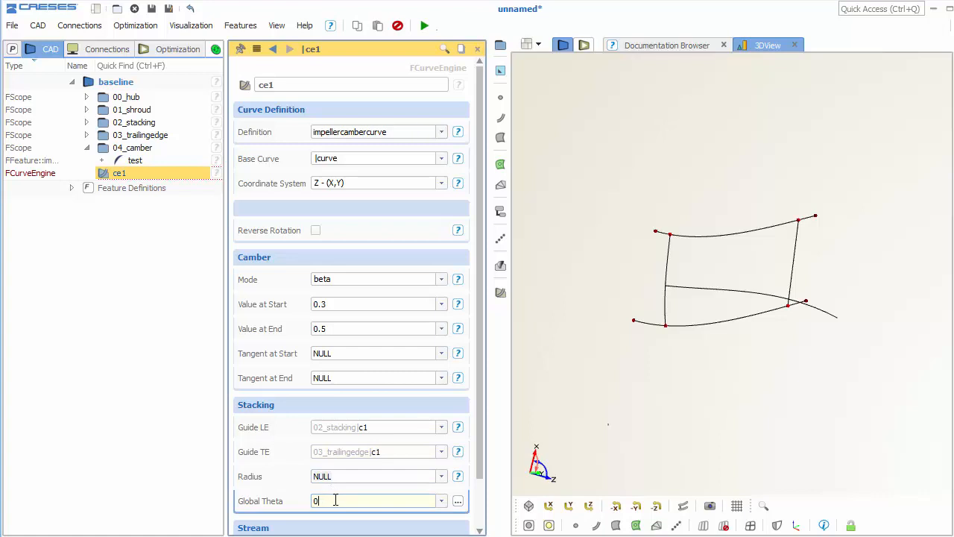
- Assign the hub and shroud contours as the engine's hub and shroud stream curves
scroll(480, 478, down, 2)
click(324, 496)
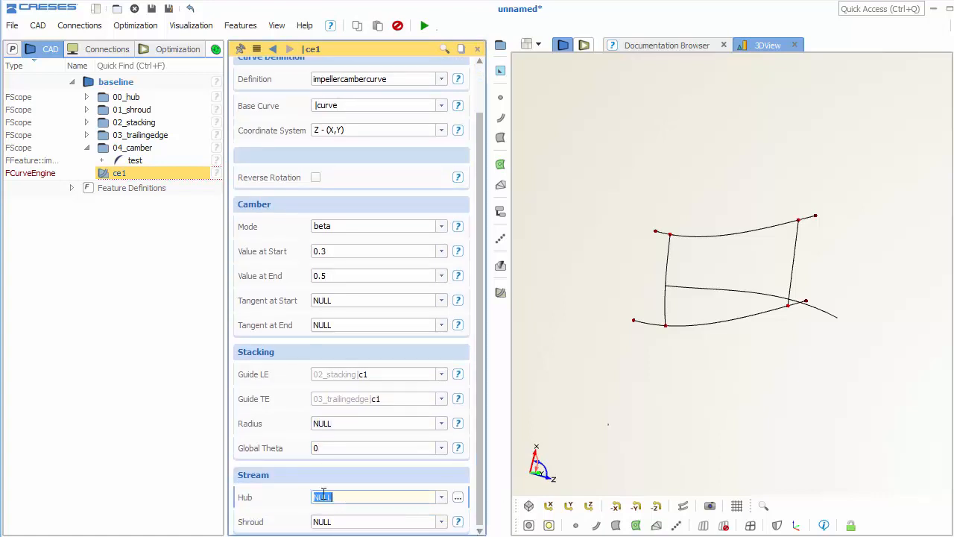
click(692, 323)
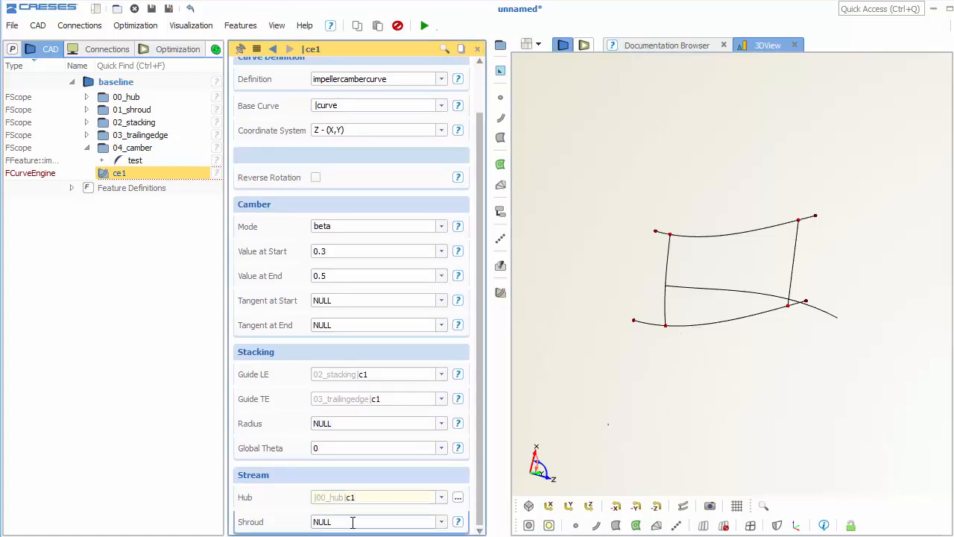
scroll(354, 522, up, 2)
scroll(483, 516, down, 2)
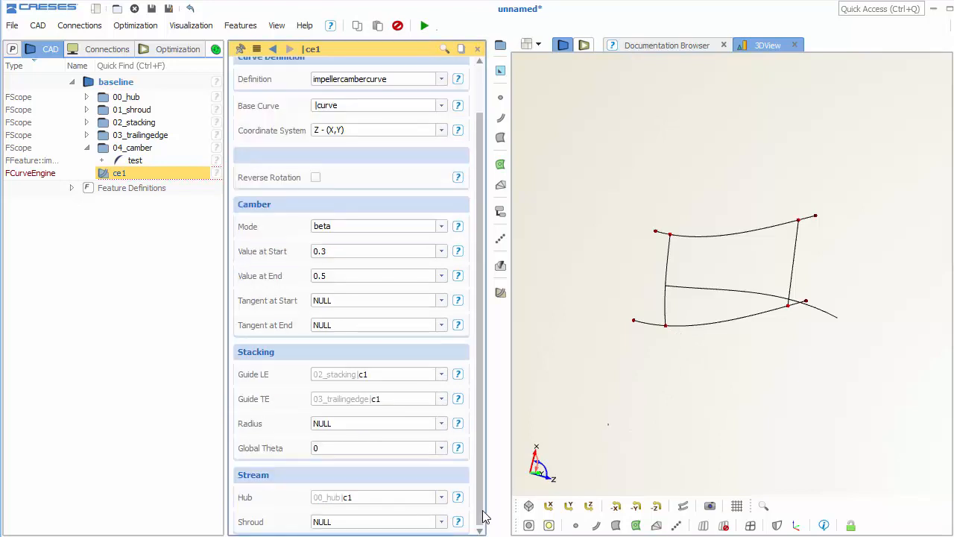
click(351, 521)
click(698, 238)
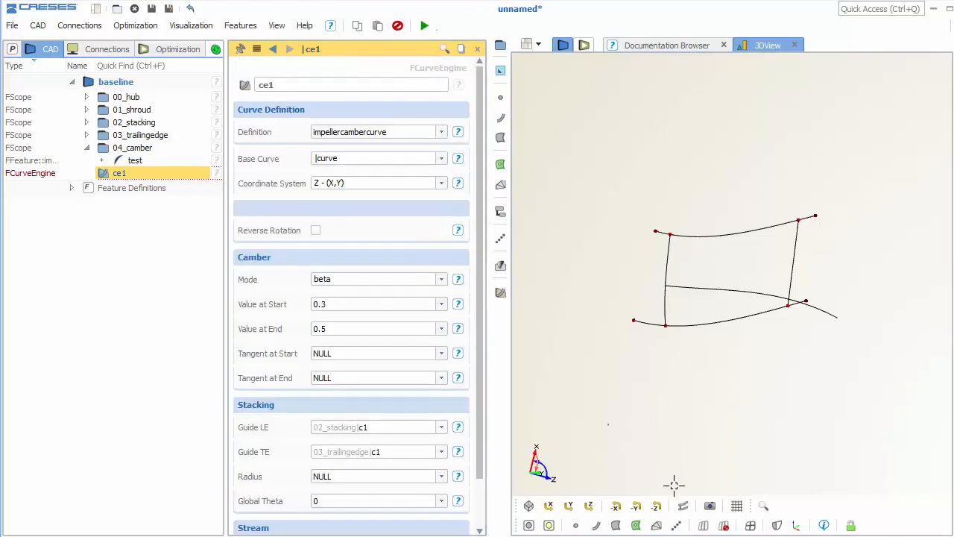
- Rename the curve engine as engine
click(682, 506)
middle_drag(717, 409, 724, 395)
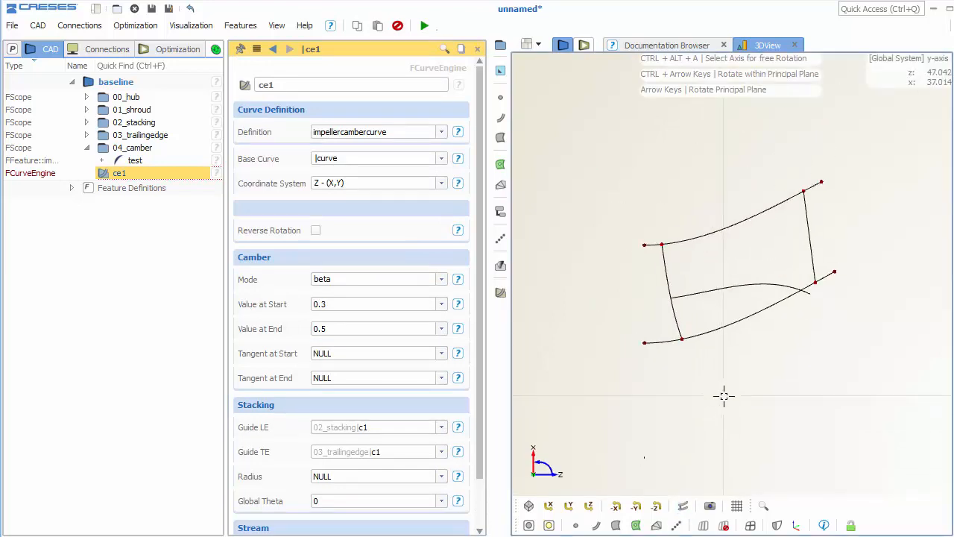
double_click(292, 84)
text(engine)
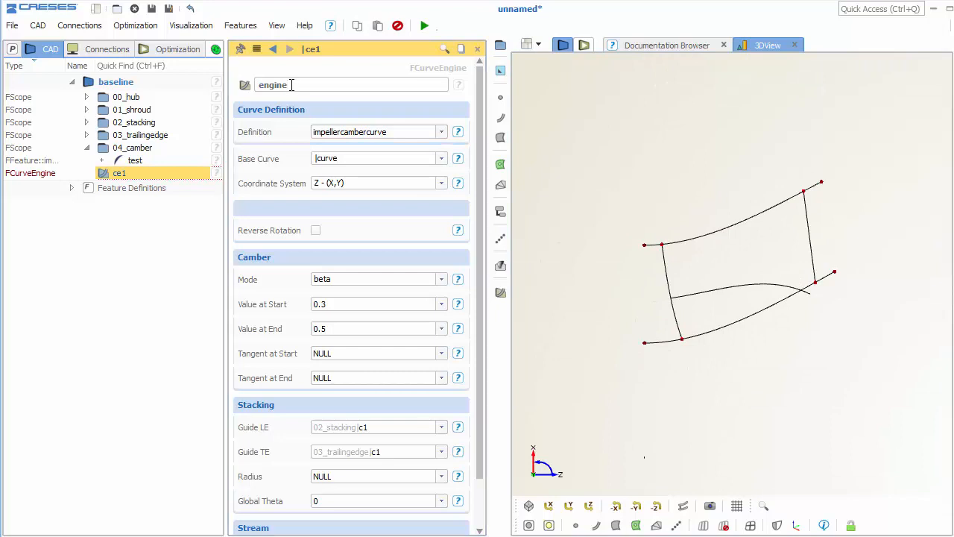
click(378, 476)
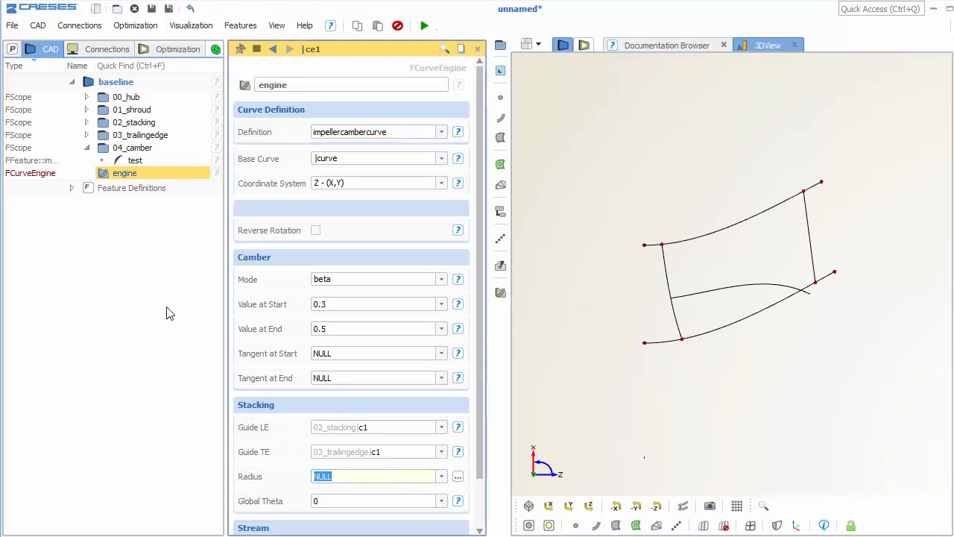
- Create a line at the top level of the model and name it radiusgraph
click(167, 307)
click(500, 117)
click(539, 132)
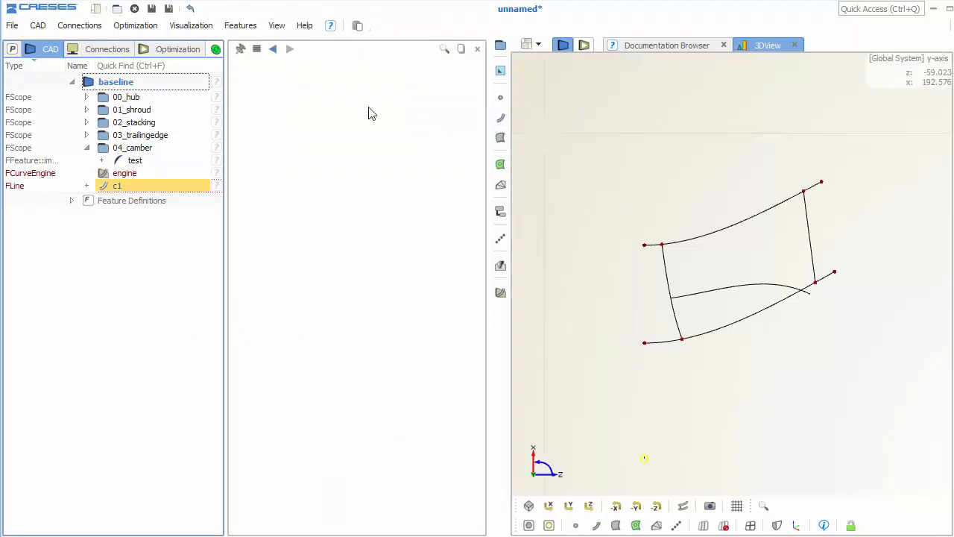
text(radius)
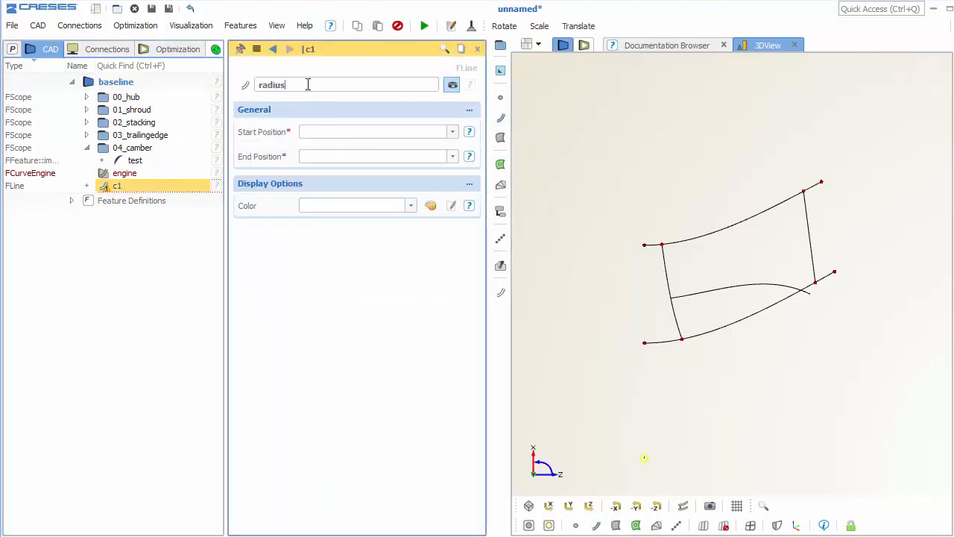
text(graph)
- Set the radiusgraph line's start position to [0,0,0] and its end position to [1,1,0]
click(306, 133)
text([0,0)
click(331, 158)
text([1,1,0)
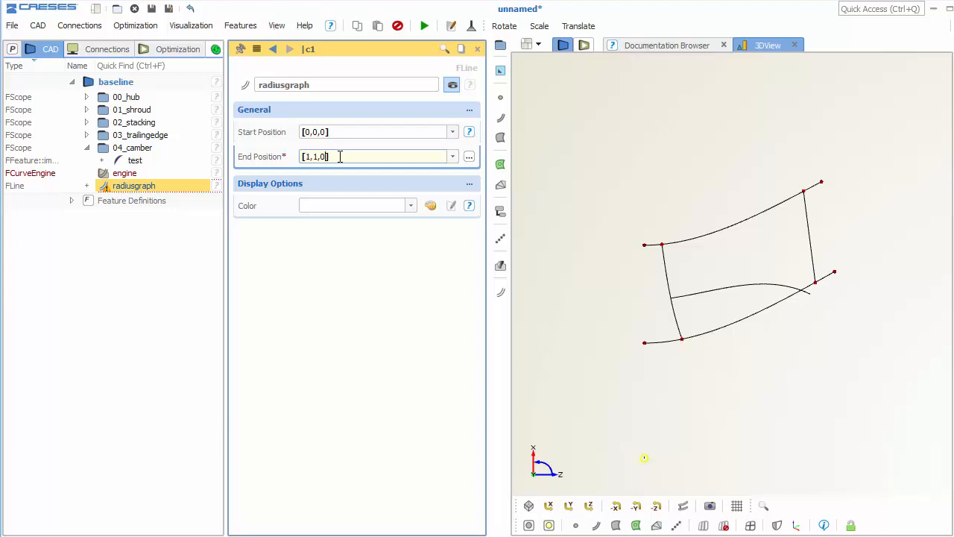
click(319, 133)
double_click(317, 133)
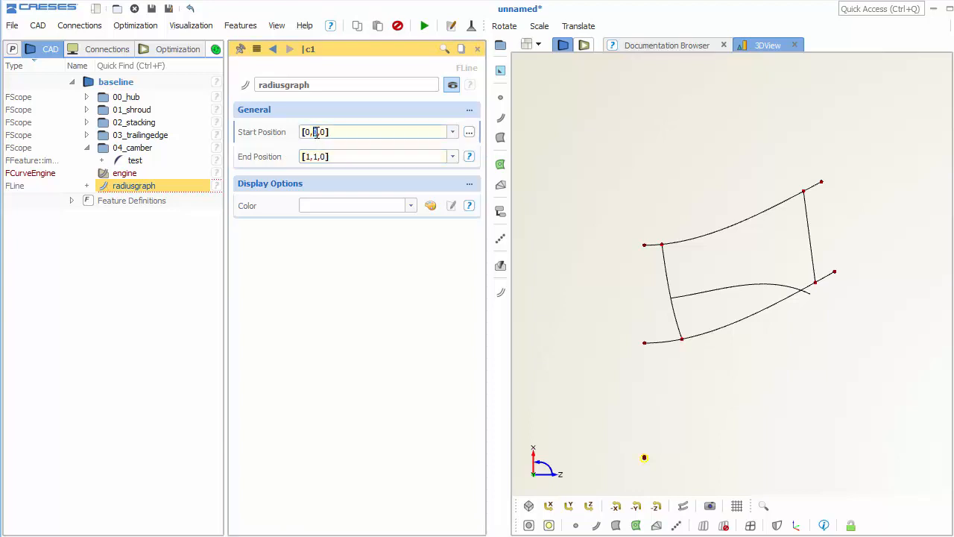
- Hide the test camber curve so only the radiusgraph line is shown in the XY view
click(589, 506)
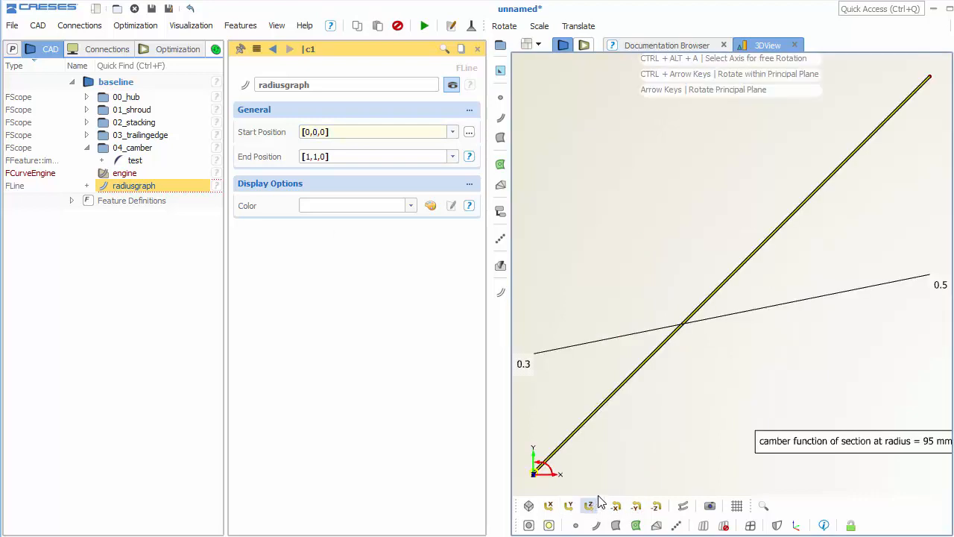
click(118, 160)
scroll(621, 385, down, 1)
middle_drag(621, 386, 661, 351)
scroll(659, 351, up, 1)
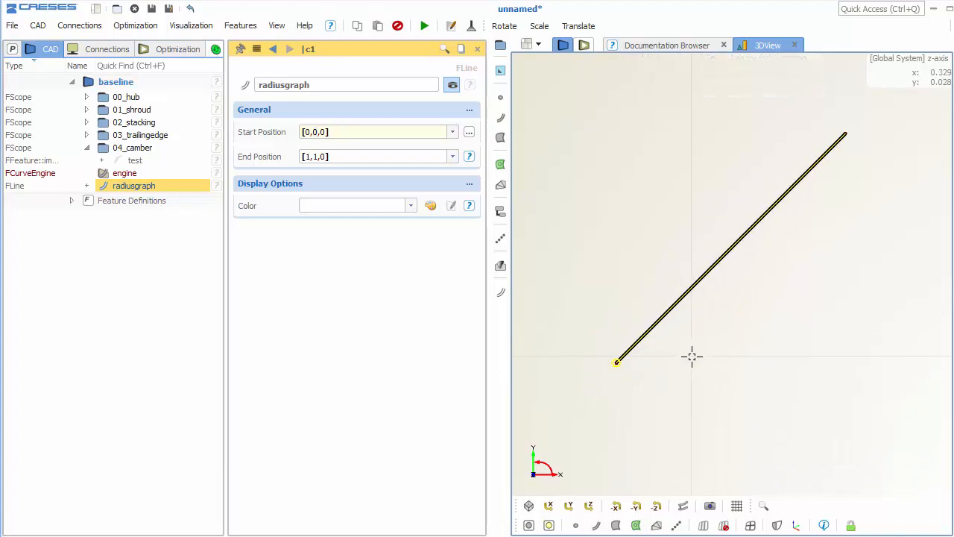
- Set the y value of the radiusgraph start position to the leading-edge curve's start radius, 02_stacking|c1:start:x
double_click(316, 134)
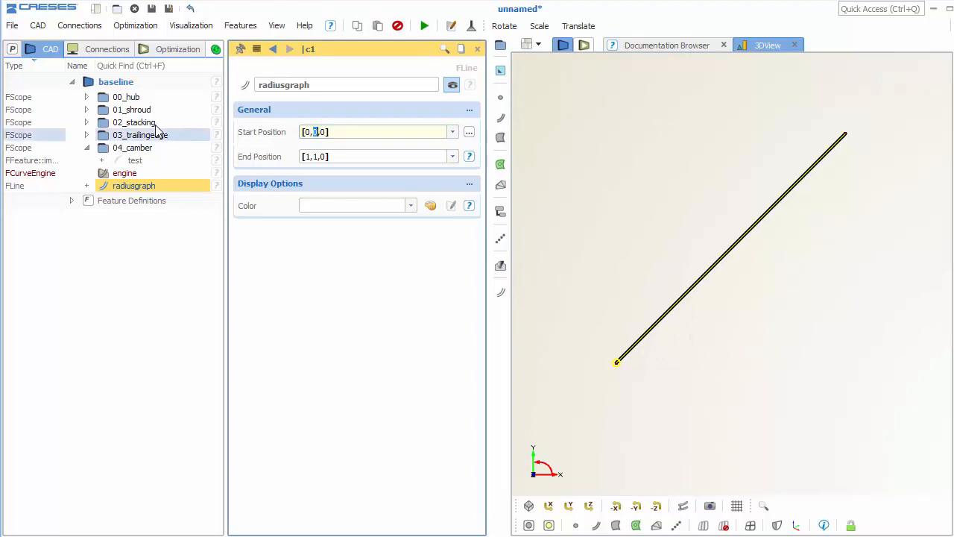
click(87, 122)
middle_click(169, 139)
text(:start)
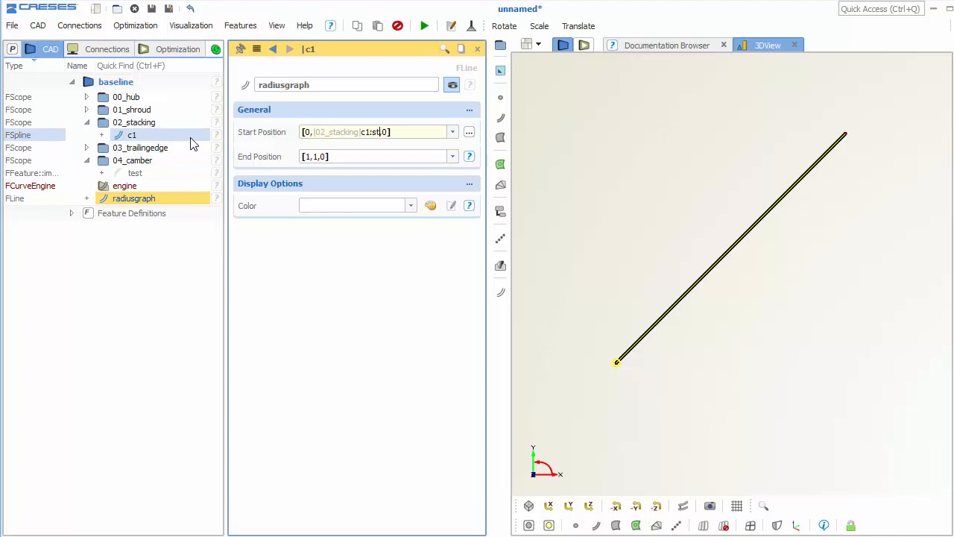
text(:x)
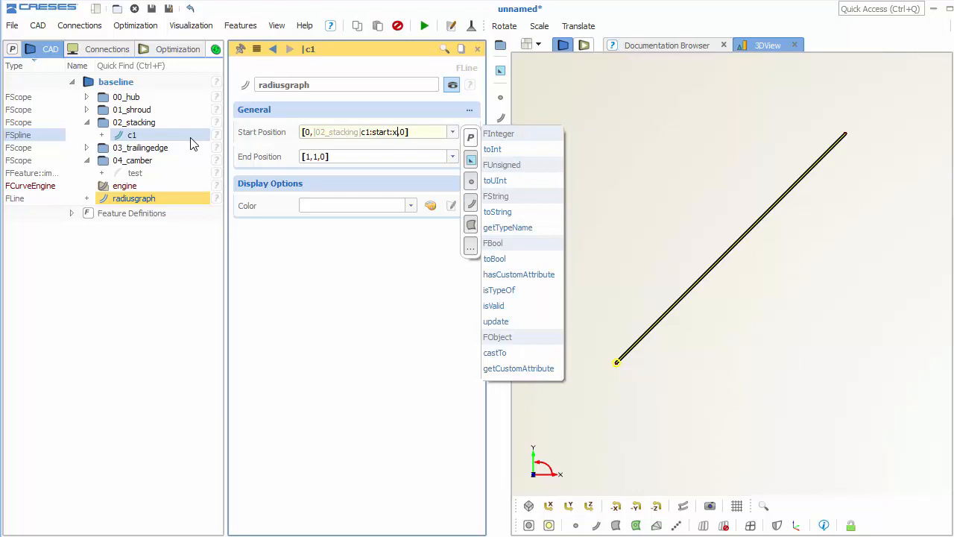
key(Return)
- Reuse the start expression for the y value of the radiusgraph end position, changed to 02_stacking|c1:end:x
drag(316, 146, 398, 146)
key(ctrl+c)
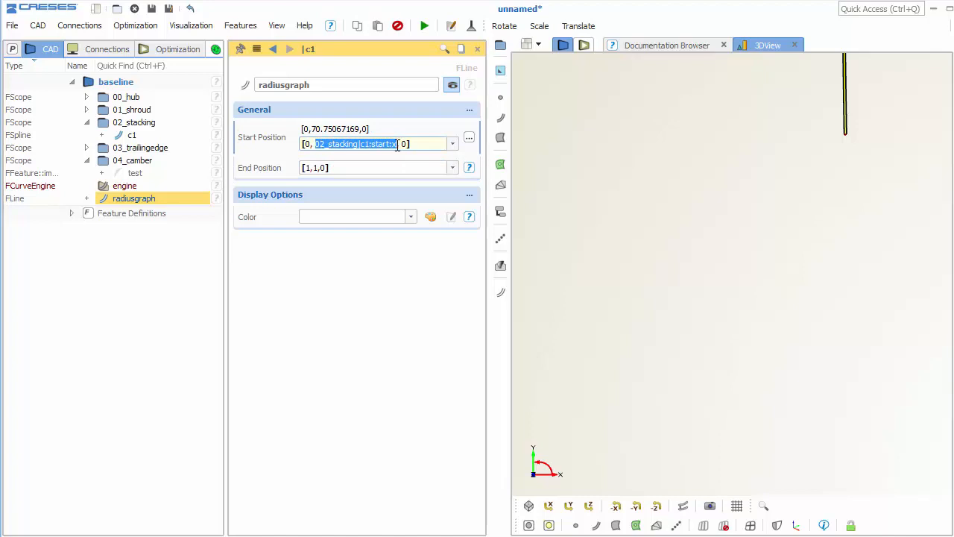
click(316, 167)
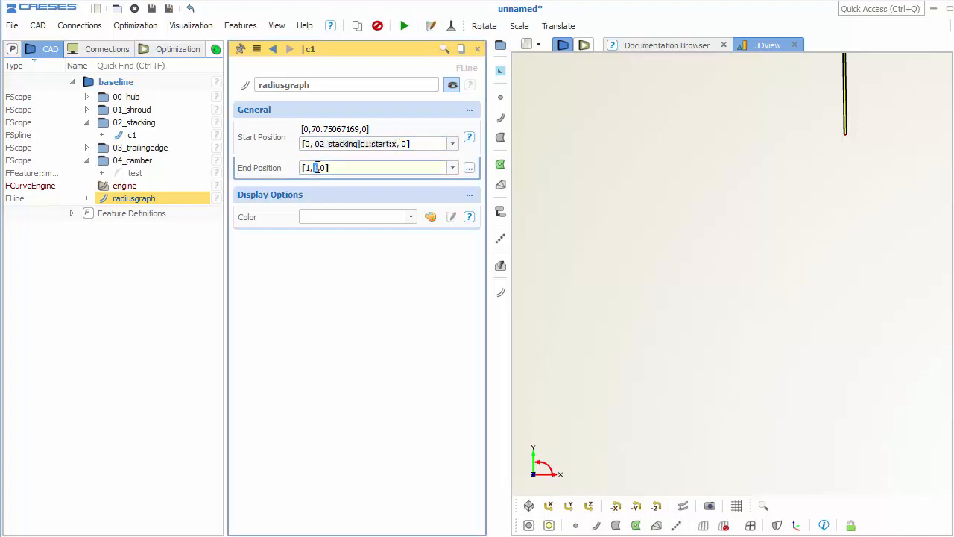
key(ctrl+v)
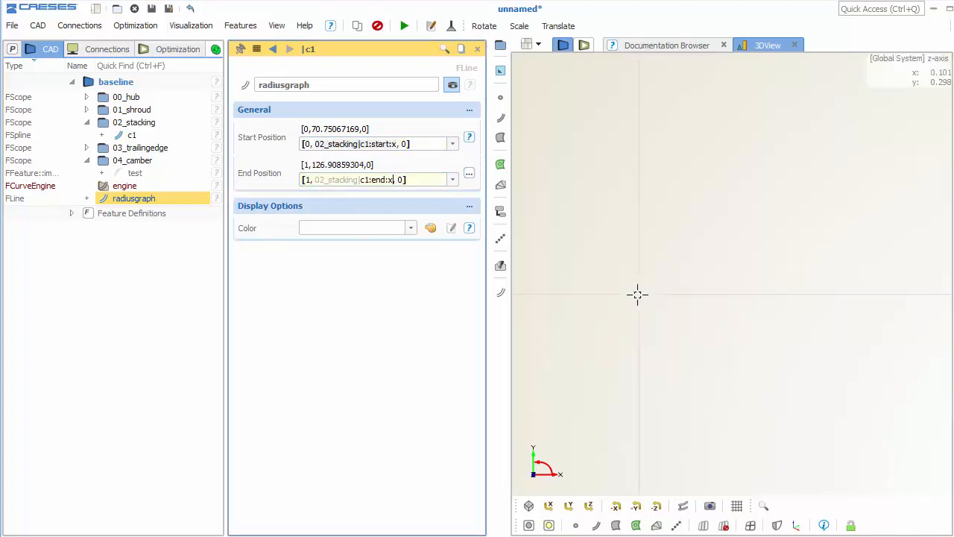
click(589, 506)
scroll(642, 372, down, 2)
right_drag(639, 379, 648, 321)
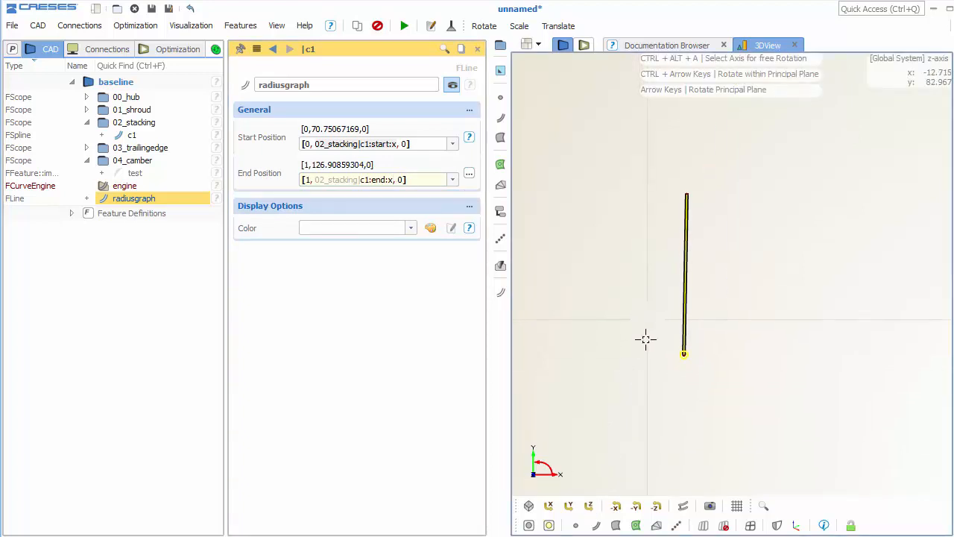
- Assign the radiusgraph line as the radius function of the curve engine
click(530, 524)
click(682, 505)
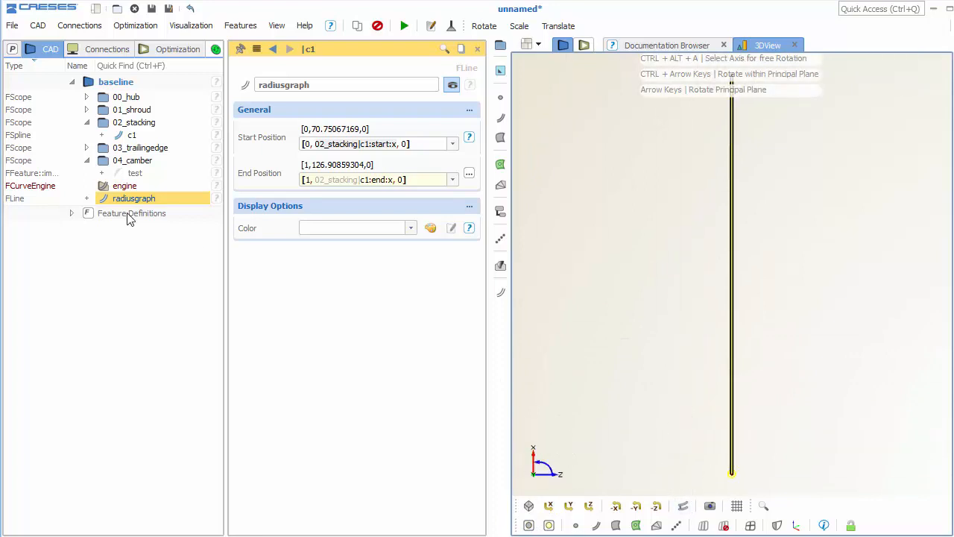
click(123, 187)
drag(146, 202, 335, 477)
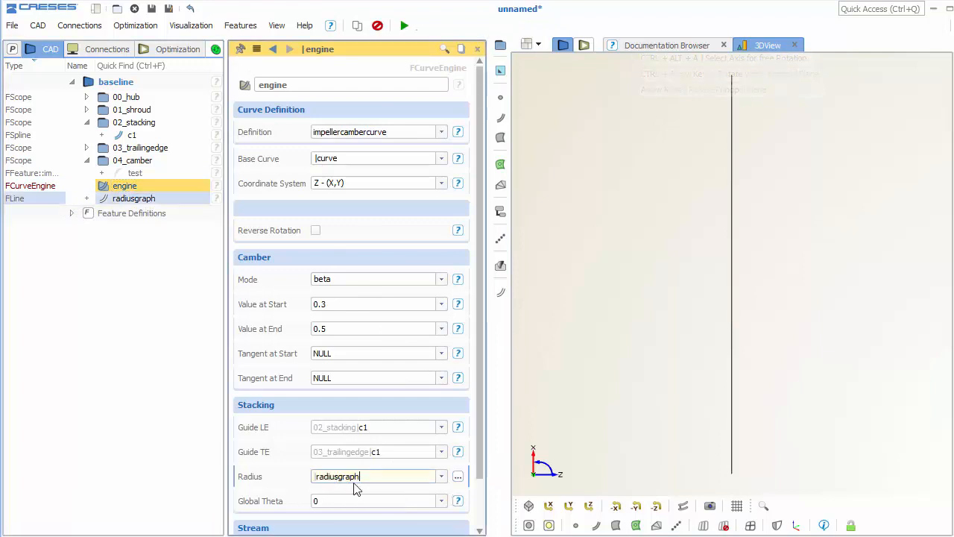
click(529, 525)
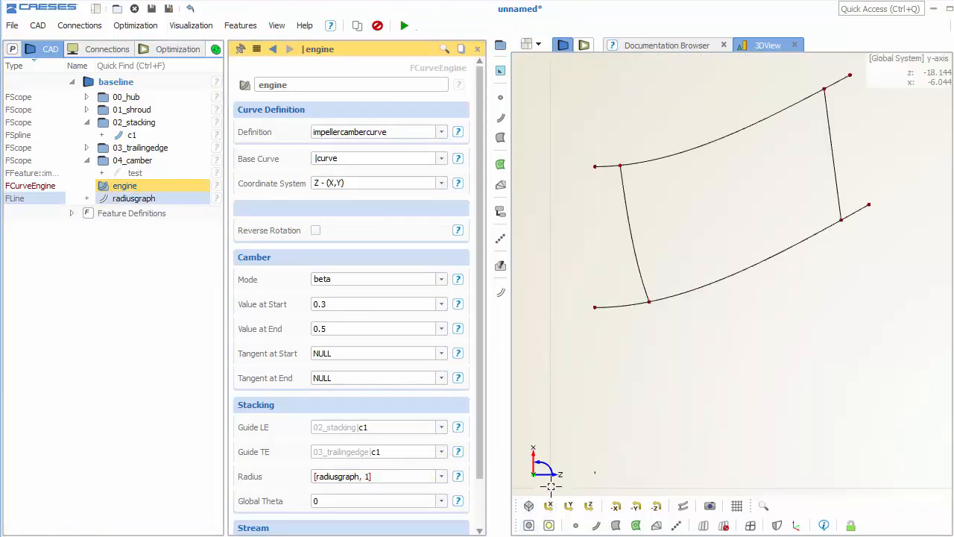
- Move the engine and the radiusgraph line into the 04_camber scope and reopen the engine's settings
click(135, 198)
ctrl+click(125, 185)
drag(133, 196, 161, 168)
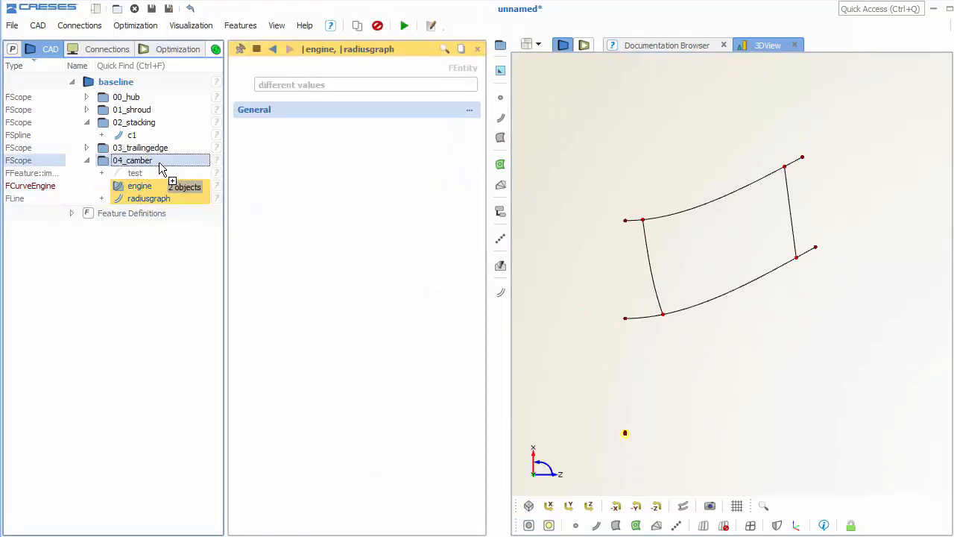
drag(159, 169, 160, 171)
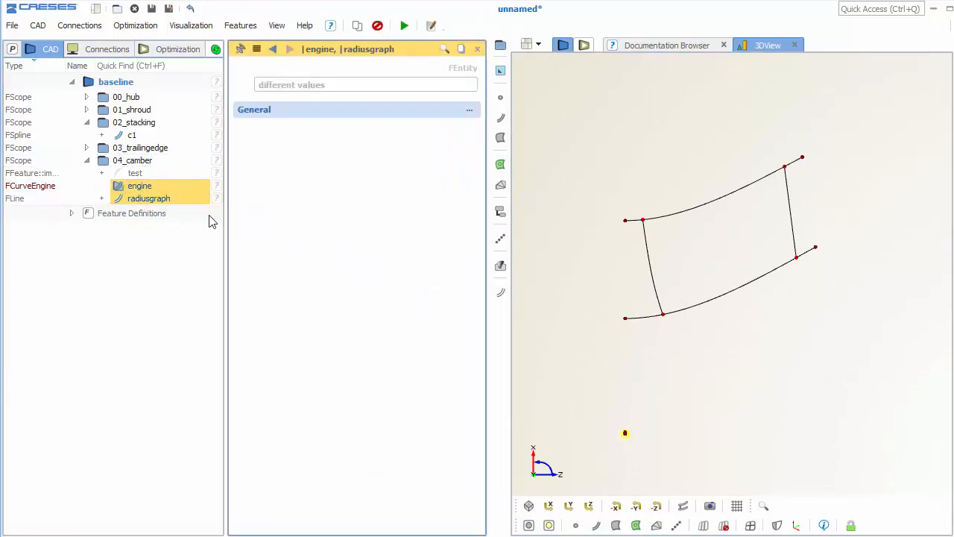
click(155, 191)
click(158, 186)
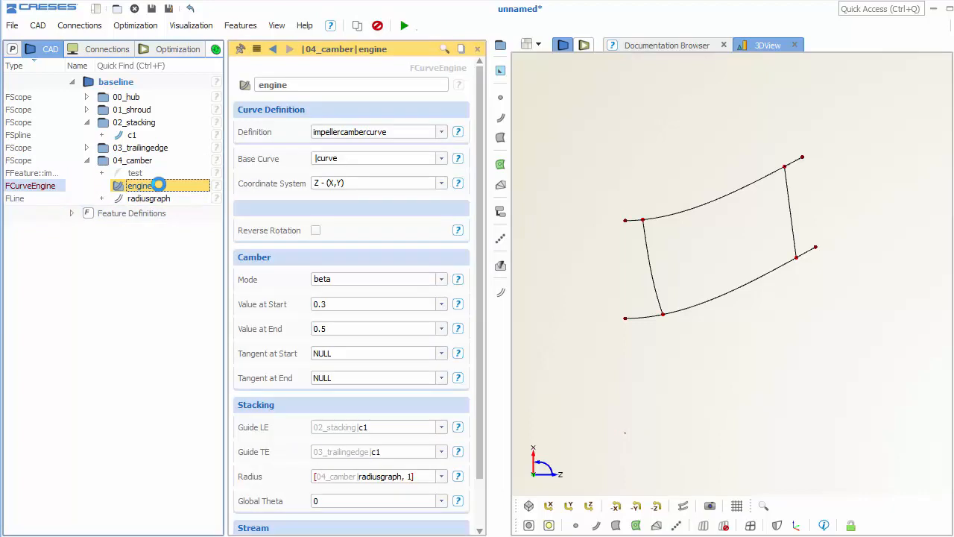
- Create a meta surface from the camber curve engine in the 04_camber scope
click(501, 139)
click(569, 376)
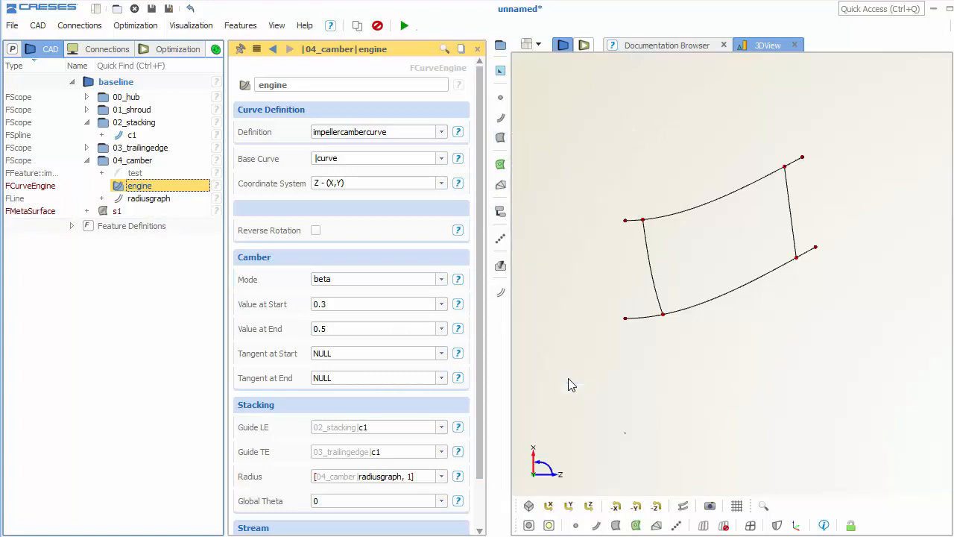
drag(677, 279, 788, 299)
- Move the new meta surface into the 04_camber scope and rename it surface
drag(113, 212, 139, 162)
double_click(281, 89)
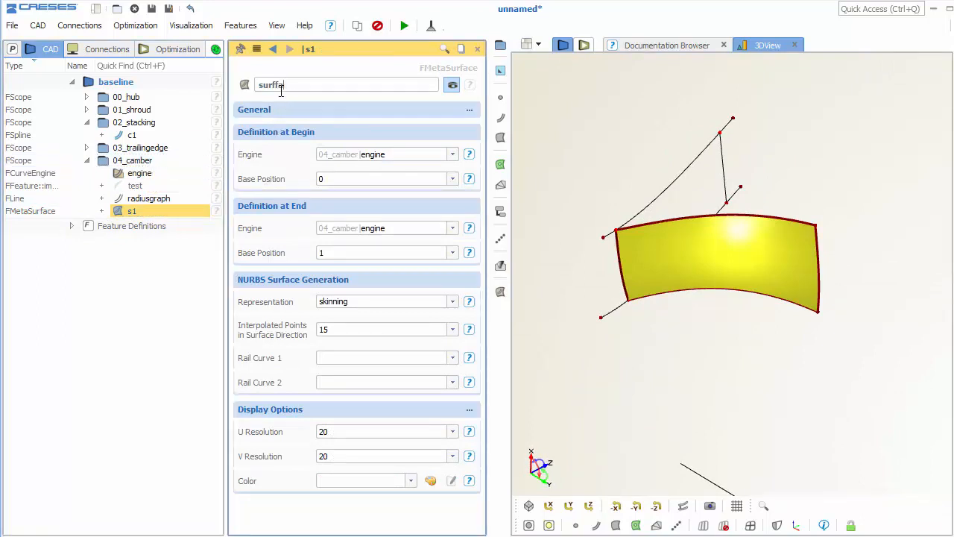
text(surface)
key(Return)
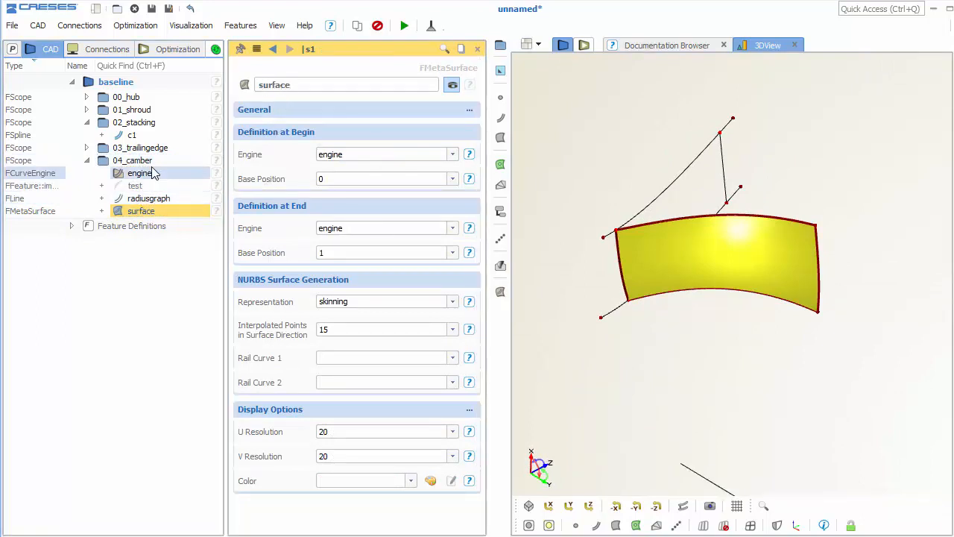
- Create an impellersection feature with its inputs left empty
drag(753, 326, 712, 341)
click(704, 319)
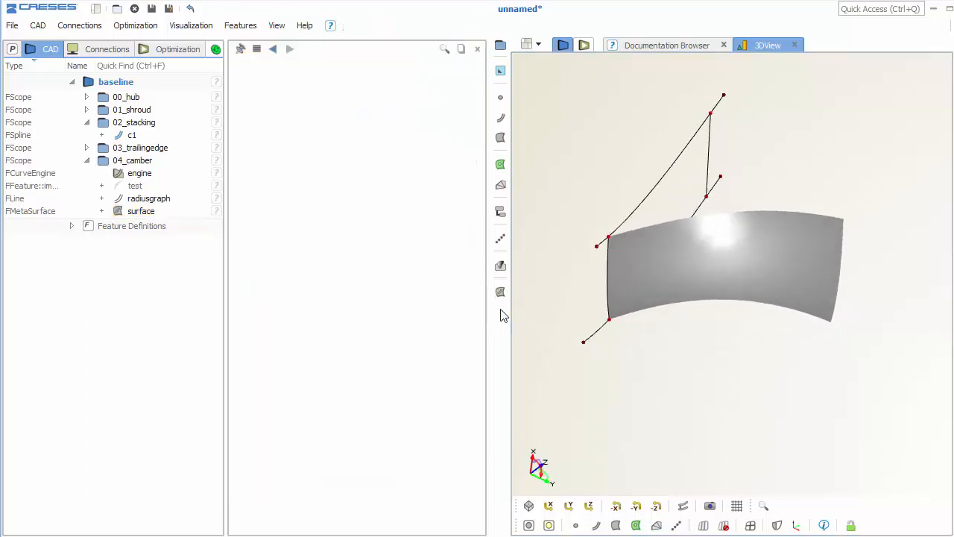
click(501, 268)
mouse_move(604, 419)
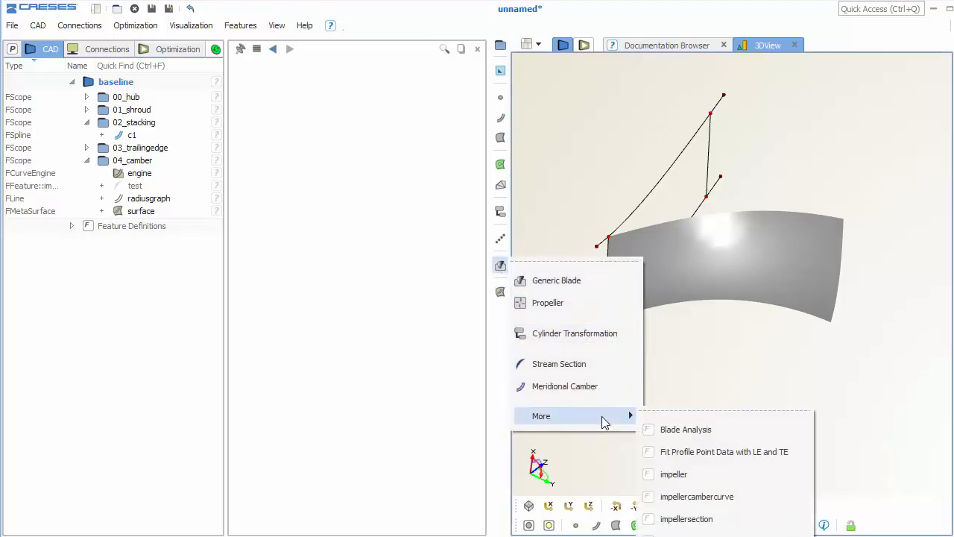
click(708, 520)
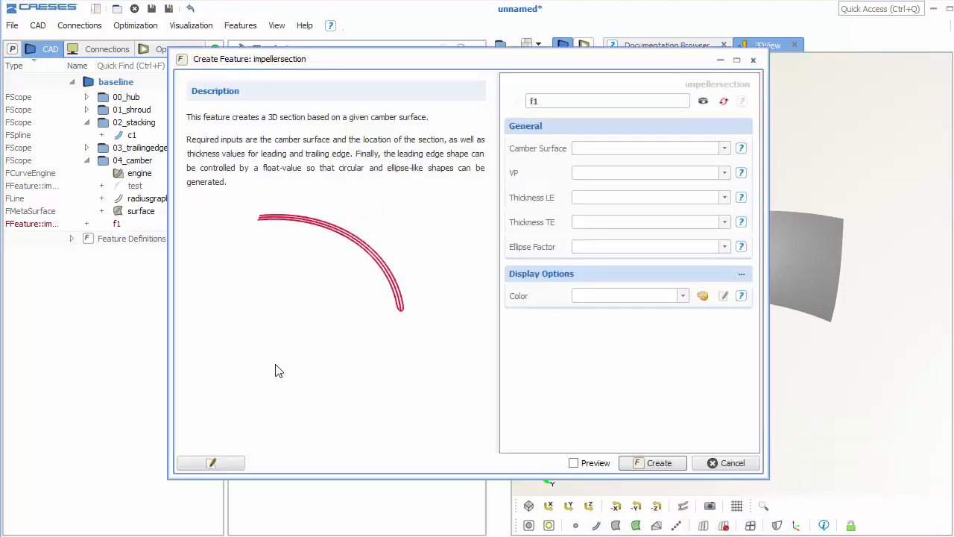
click(638, 462)
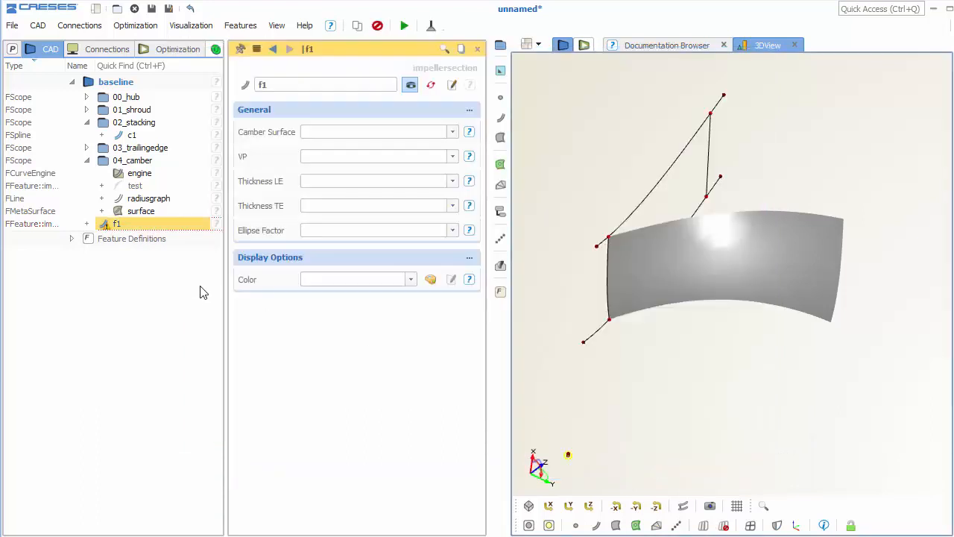
- Assign 04_camber|surface as the section's camber surface and set its VP to 0.5
click(452, 132)
click(408, 172)
click(365, 157)
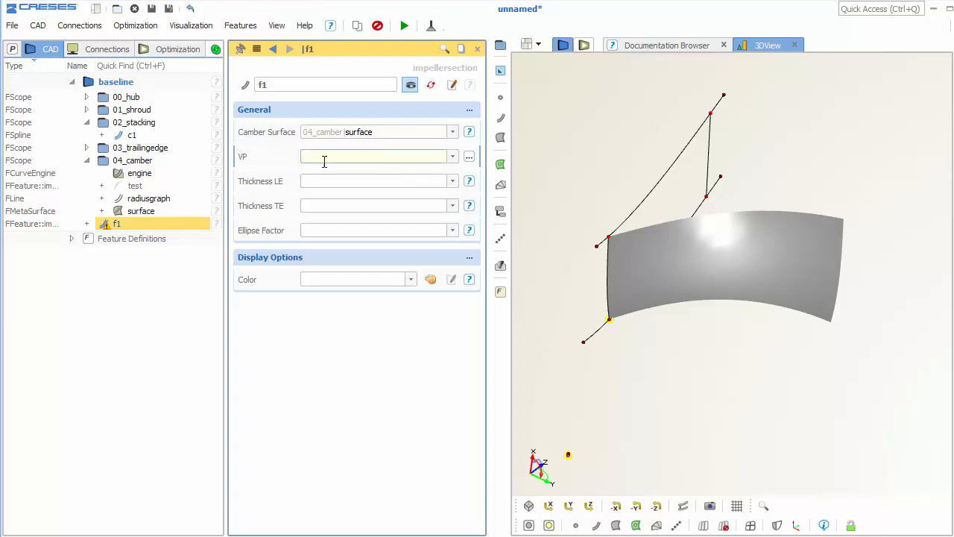
text(0.5)
key(Return)
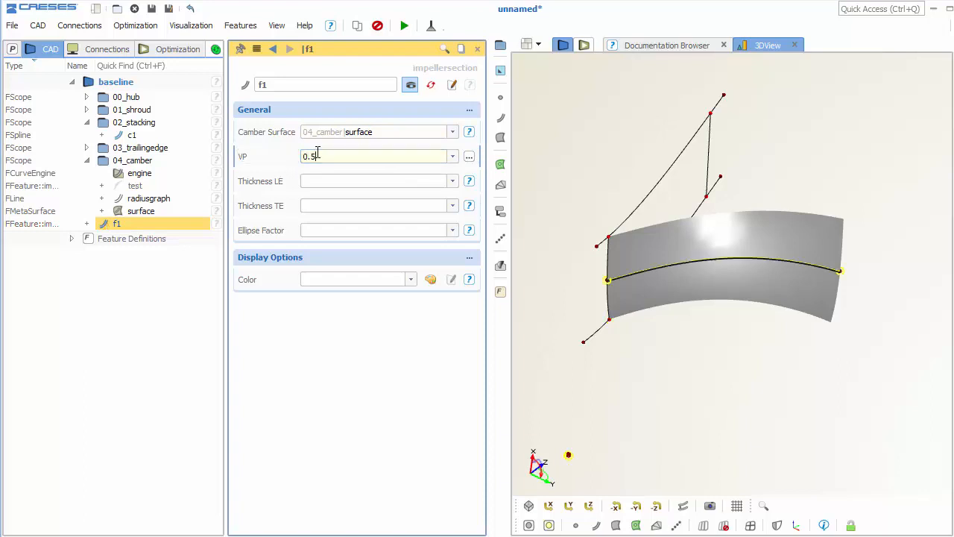
- Set the section's leading-edge thickness to 5, trailing-edge thickness to 3 and ellipse factor to 2, and name the feature test
click(338, 183)
text(5)
click(337, 203)
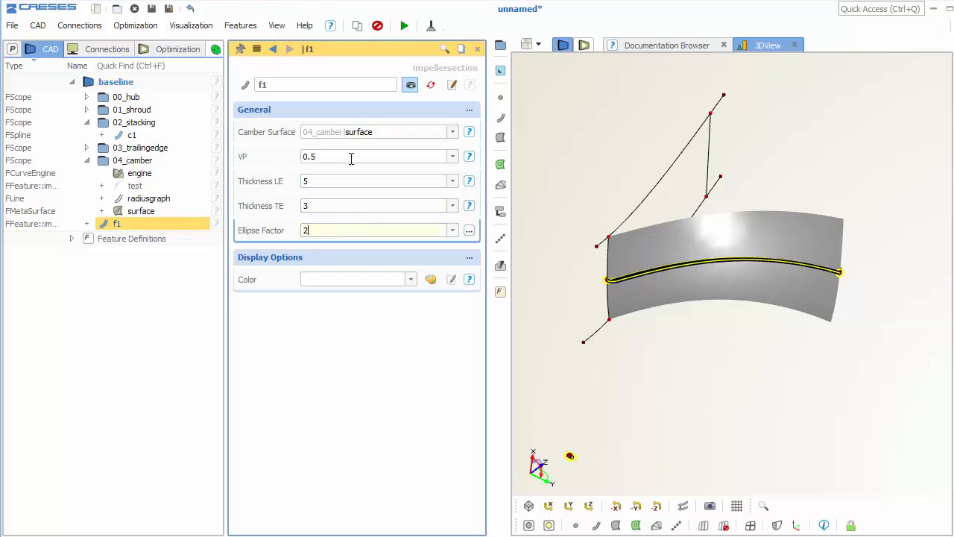
double_click(298, 82)
text(test)
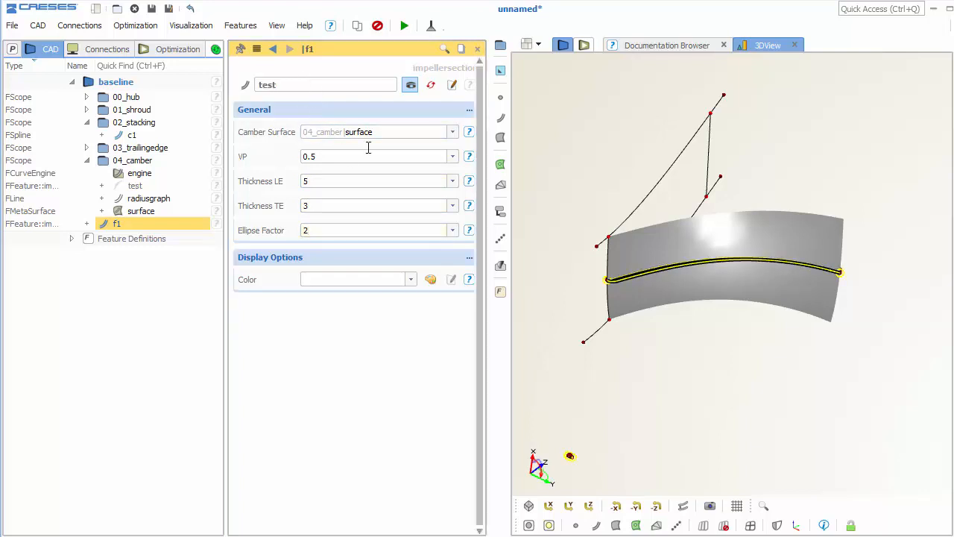
- Try an ellipse factor of 1 on the test section and inspect its leading edge up close
drag(709, 293, 646, 305)
scroll(648, 291, up, 10)
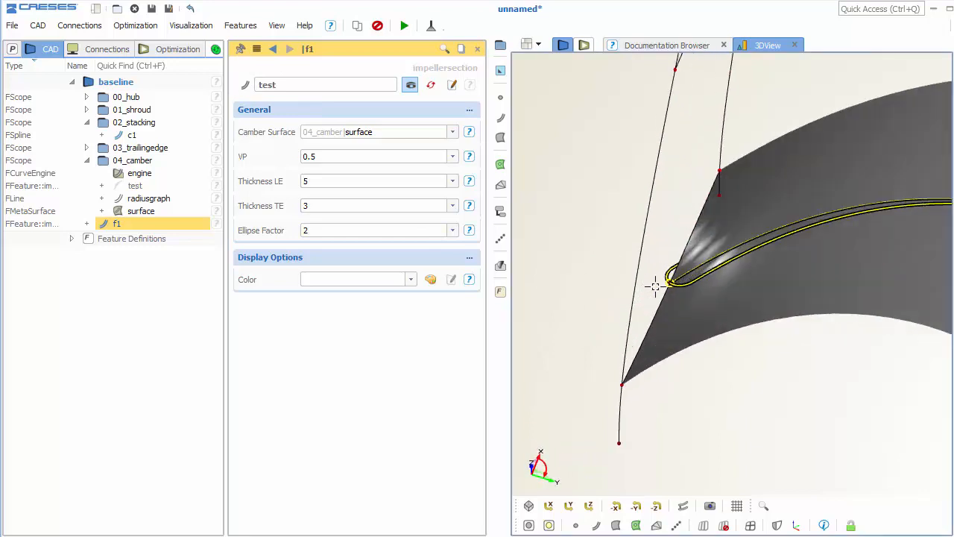
scroll(720, 282, up, 5)
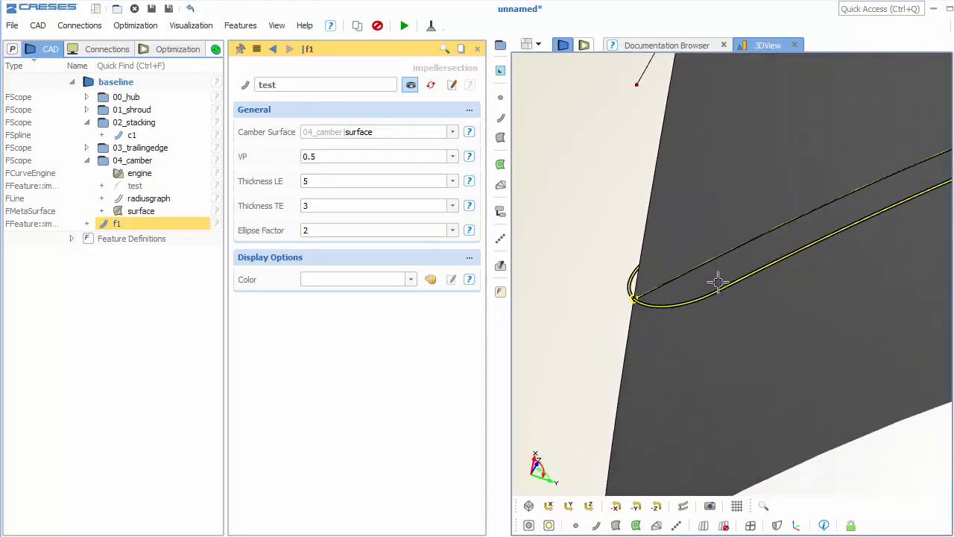
click(345, 233)
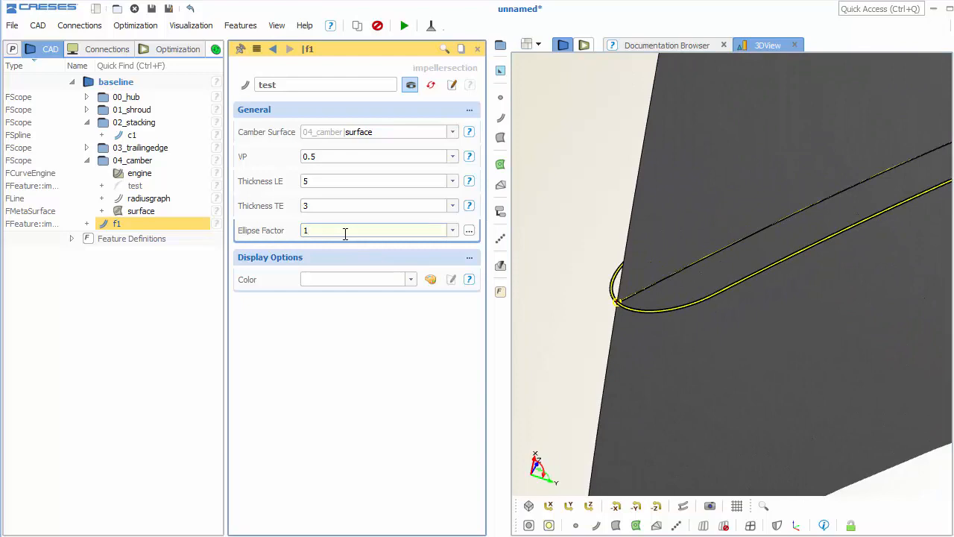
key(Return)
drag(724, 301, 695, 425)
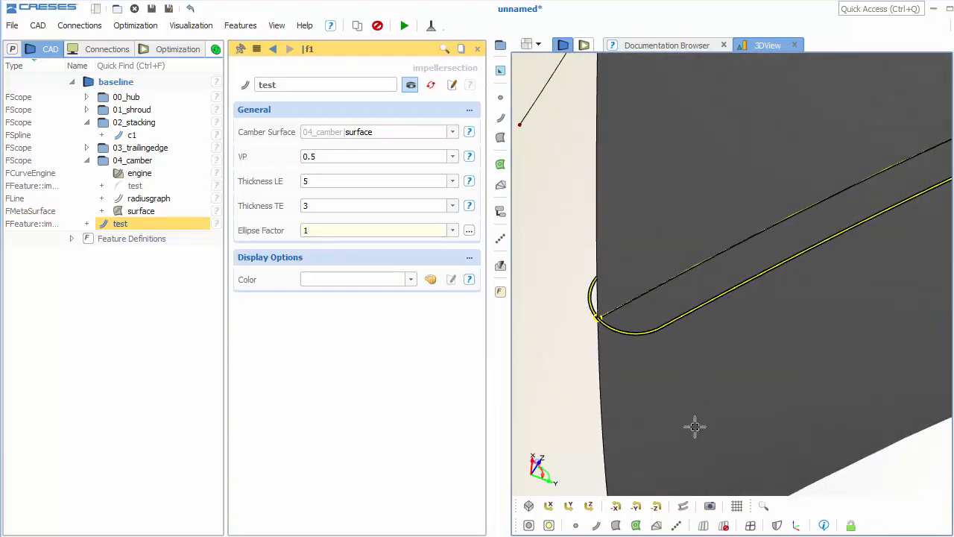
- Show the surfaces as wireframe and try an ellipse factor of 4 on the test section
click(750, 527)
click(355, 234)
text(4)
key(Return)
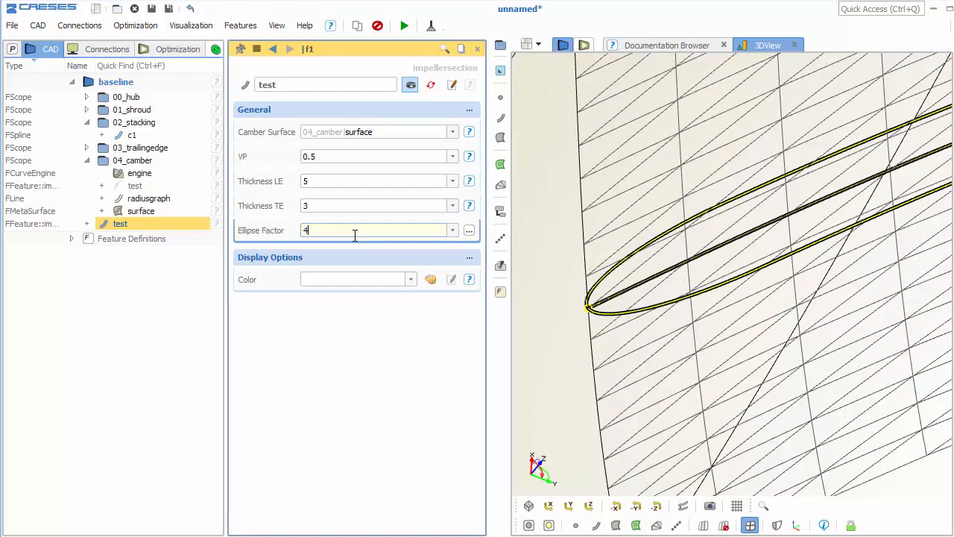
drag(549, 303, 678, 301)
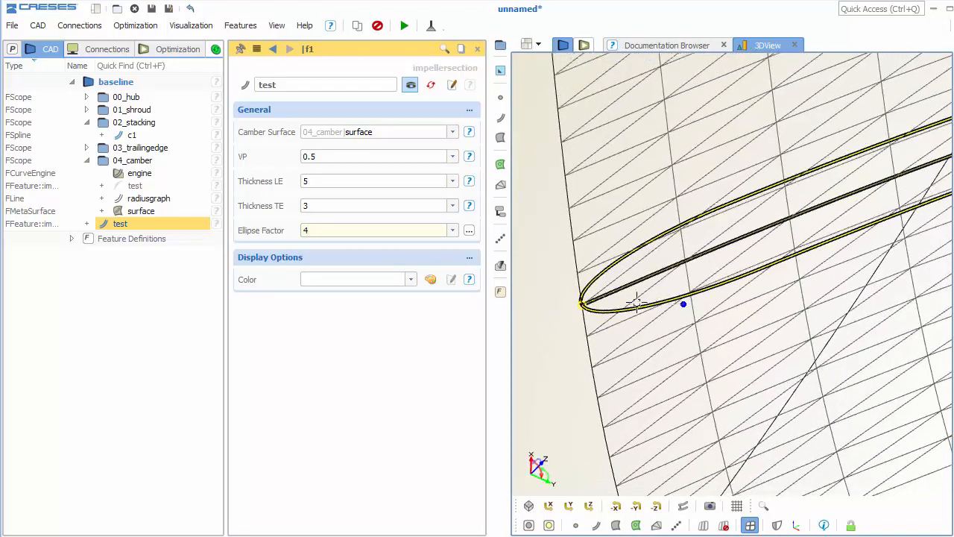
- Set the test section's ellipse factor to 3 and return the surfaces to shaded display
double_click(341, 229)
text(3)
key(Return)
drag(694, 320, 698, 468)
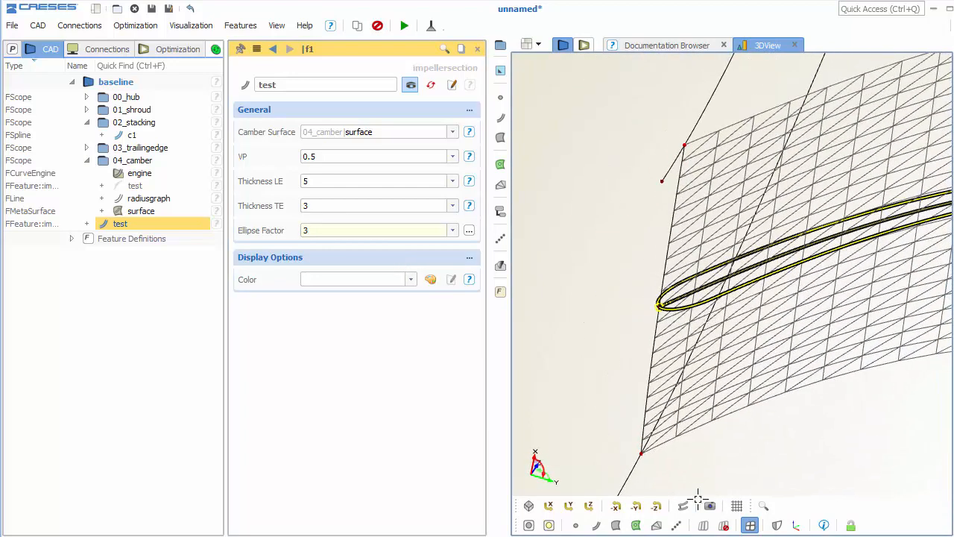
click(750, 525)
- Put the test section into a new scope named 05_blade
mouse_move(731, 396)
mouse_down()
mouse_move(606, 323)
mouse_move(731, 266)
mouse_move(757, 284)
mouse_up()
click(498, 46)
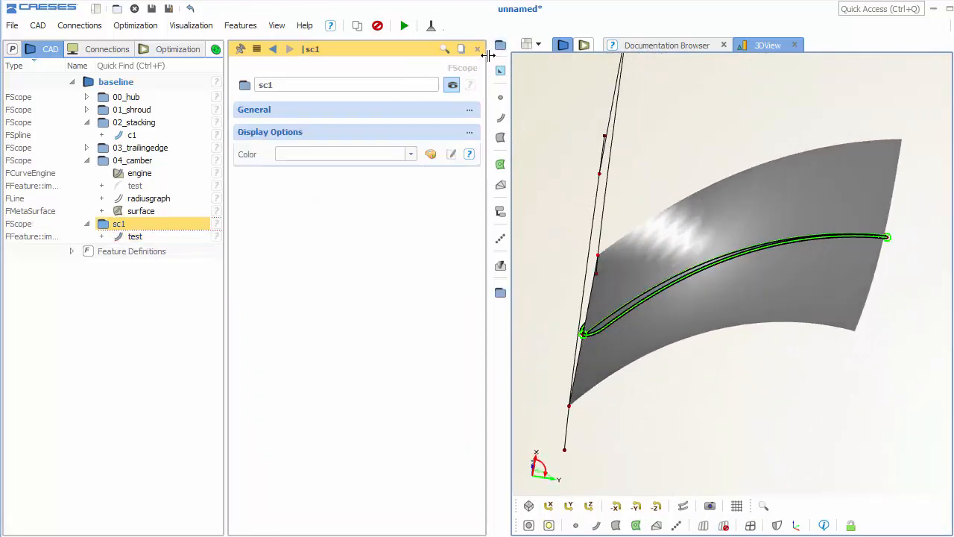
double_click(356, 86)
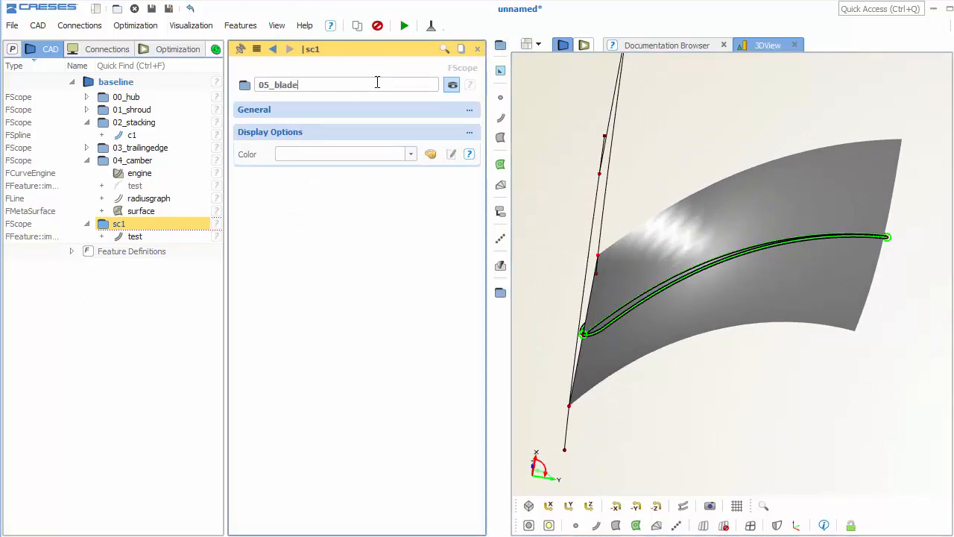
key(Return)
scroll(626, 268, up, 5)
- Create a new curve engine for the blade sections, with nothing selected beforehand
click(542, 193)
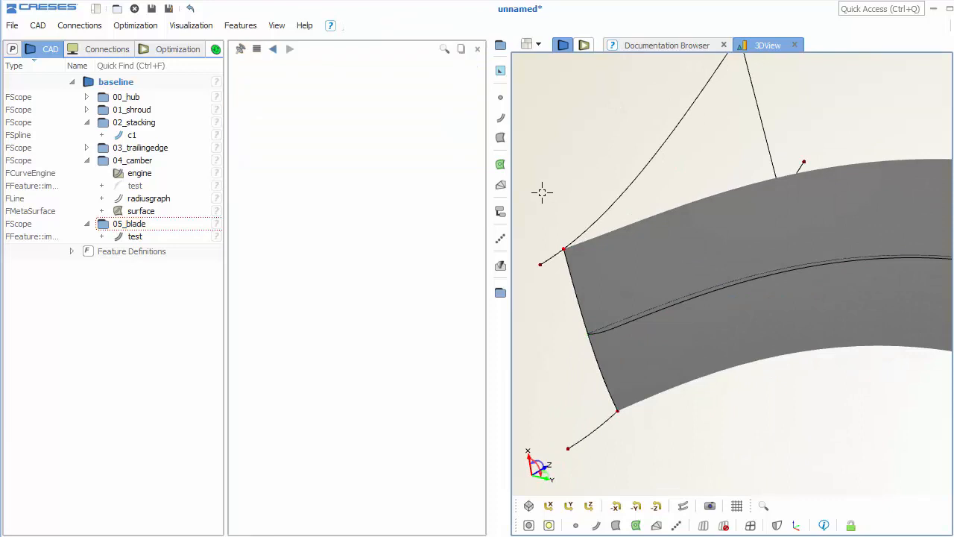
click(502, 265)
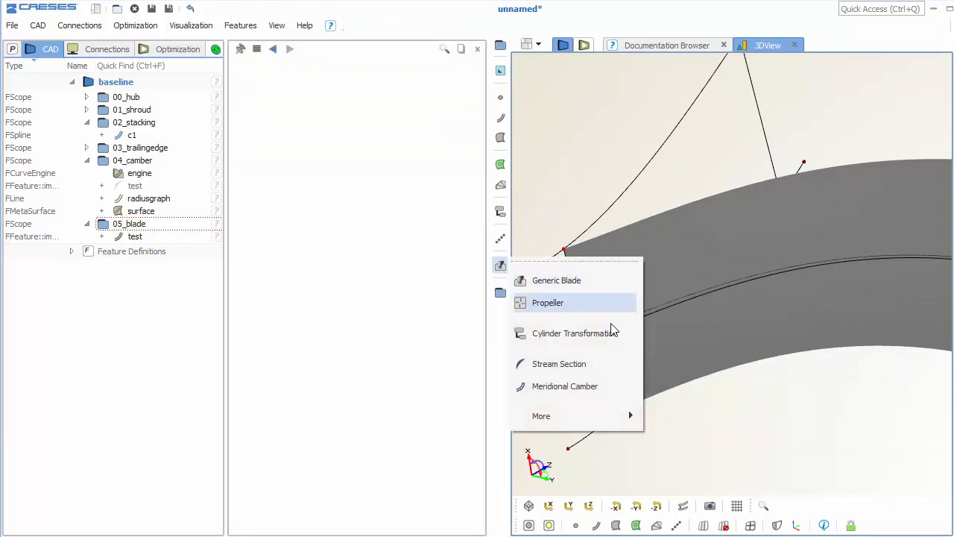
mouse_move(596, 416)
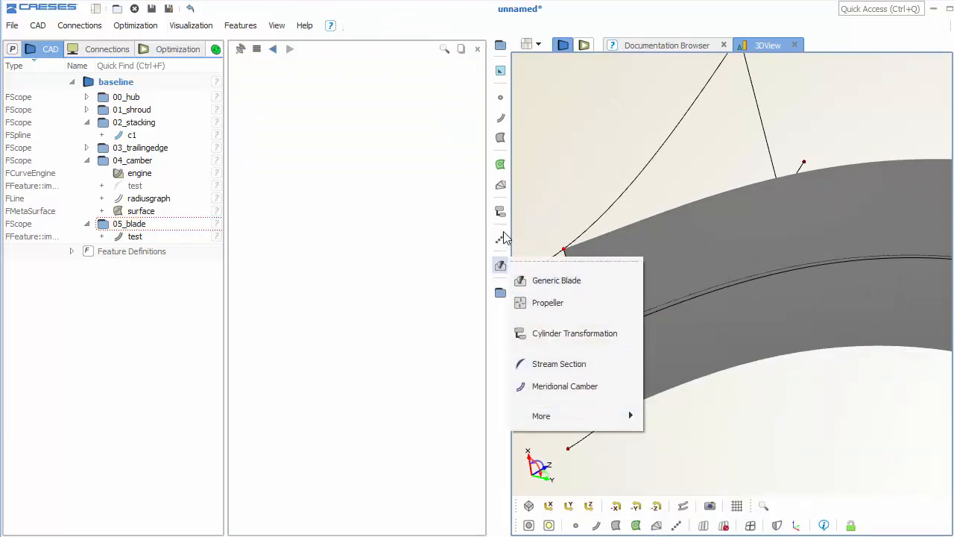
click(500, 118)
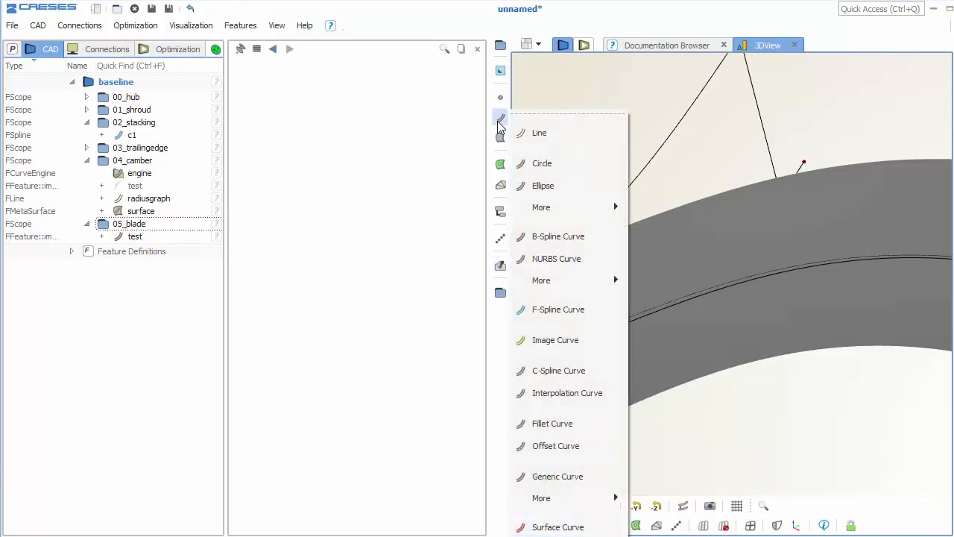
click(558, 534)
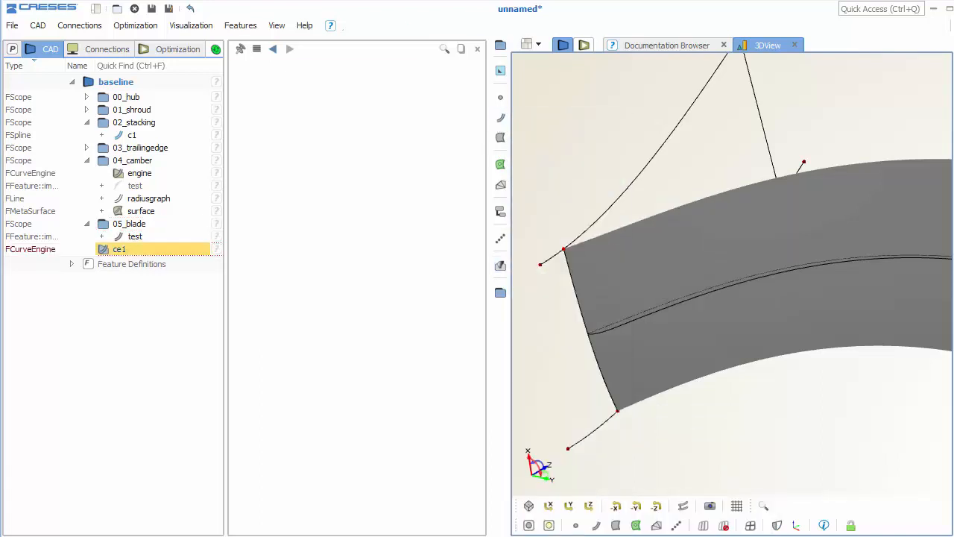
- Set the new curve engine's definition to impellersection and its camber surface to 04_camber|surface
click(452, 133)
click(452, 134)
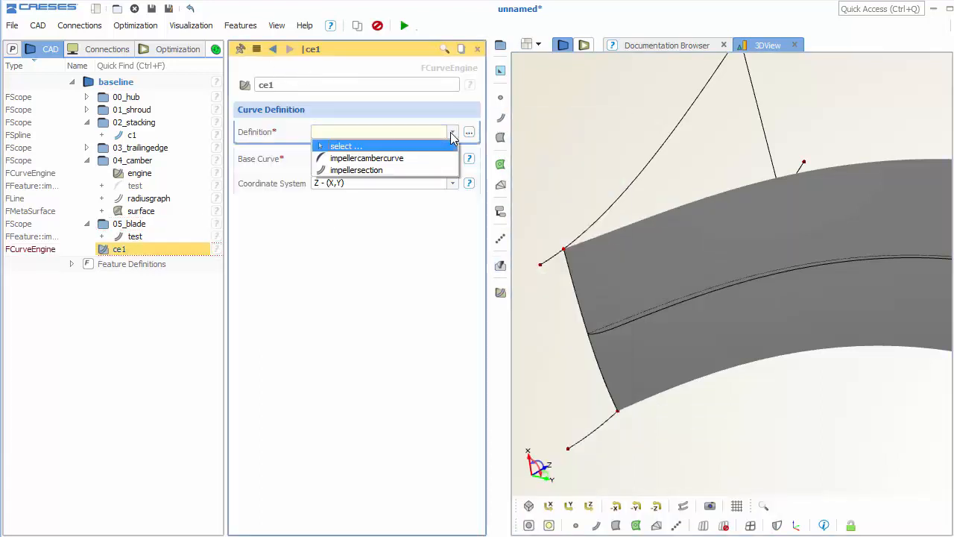
click(415, 170)
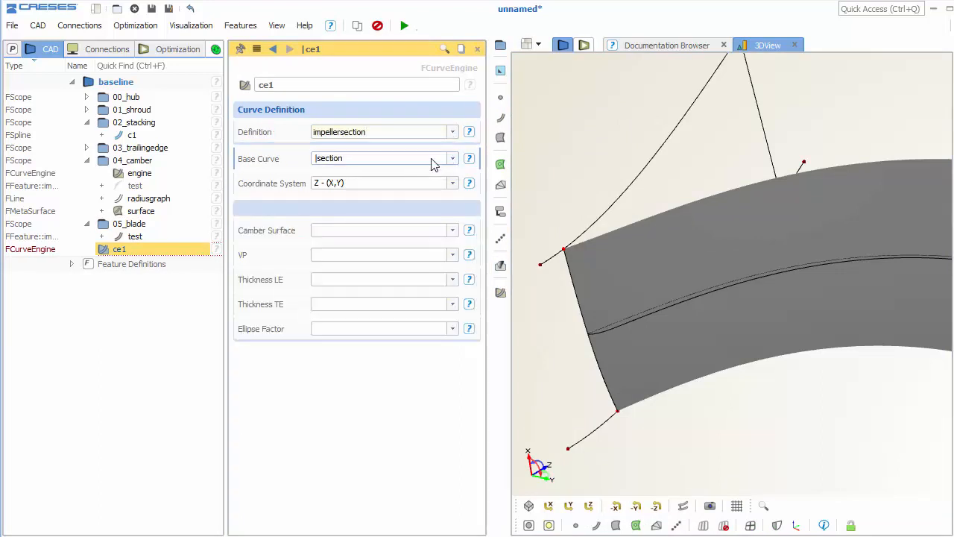
click(453, 232)
click(422, 271)
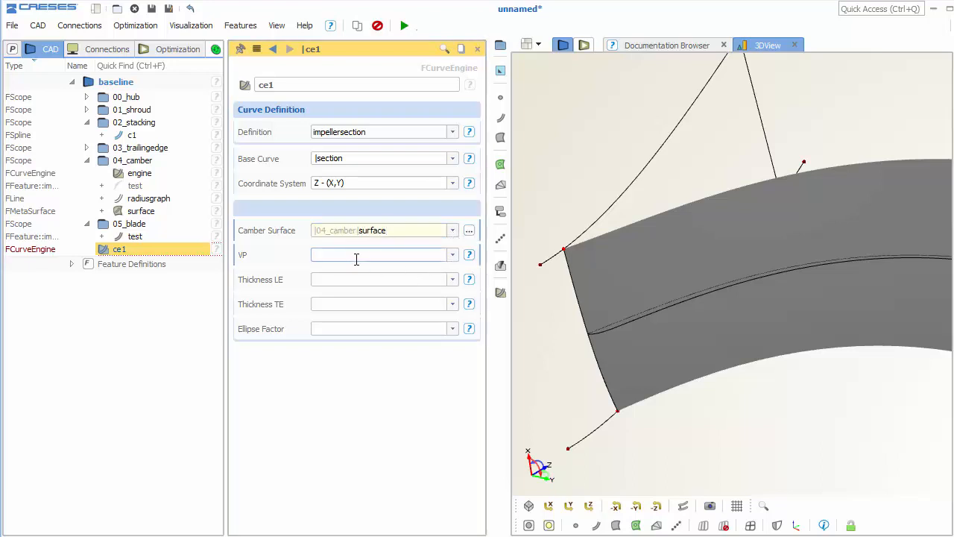
- Set the curve engine's leading-edge thickness to 5, trailing-edge thickness to 3 and ellipse factor to 2
click(337, 279)
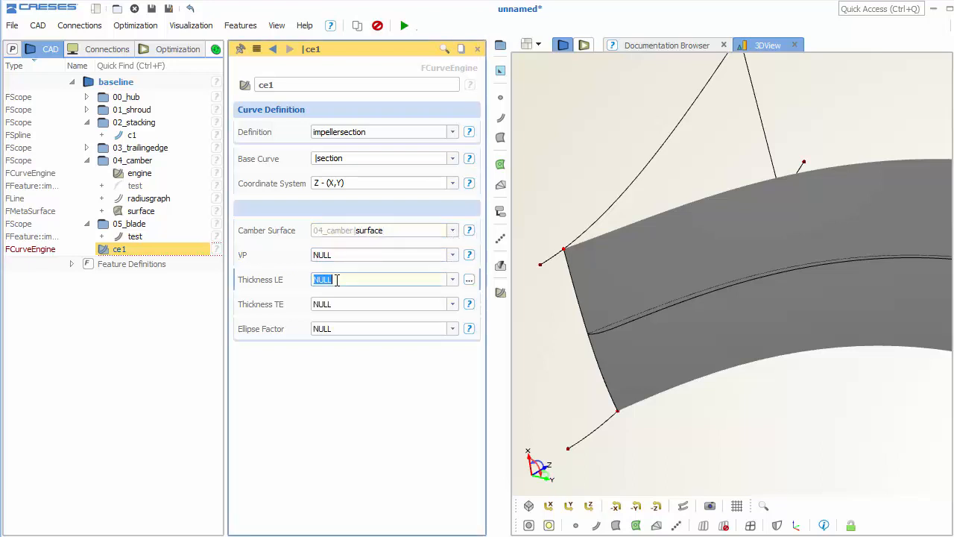
text(5)
key(Return)
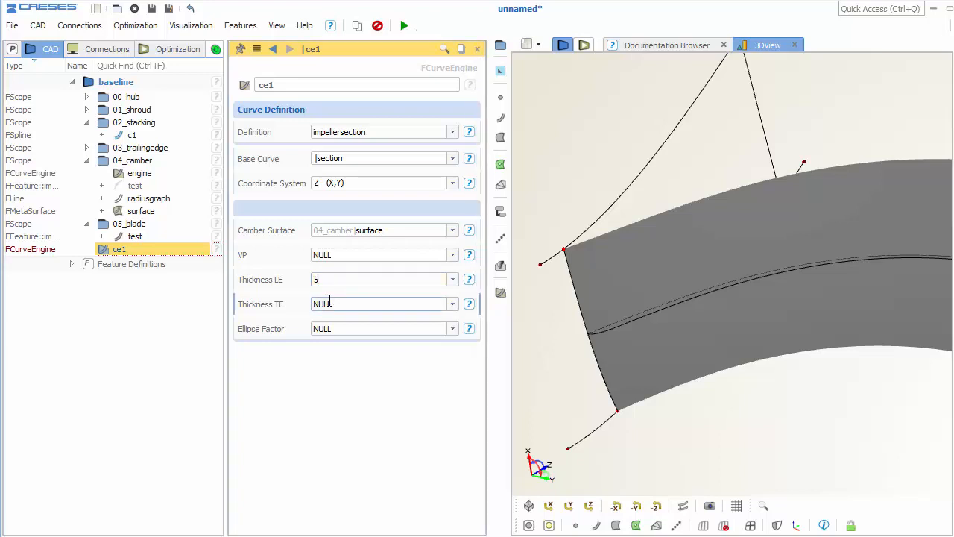
click(347, 304)
key(Return)
click(341, 328)
text(2)
key(Return)
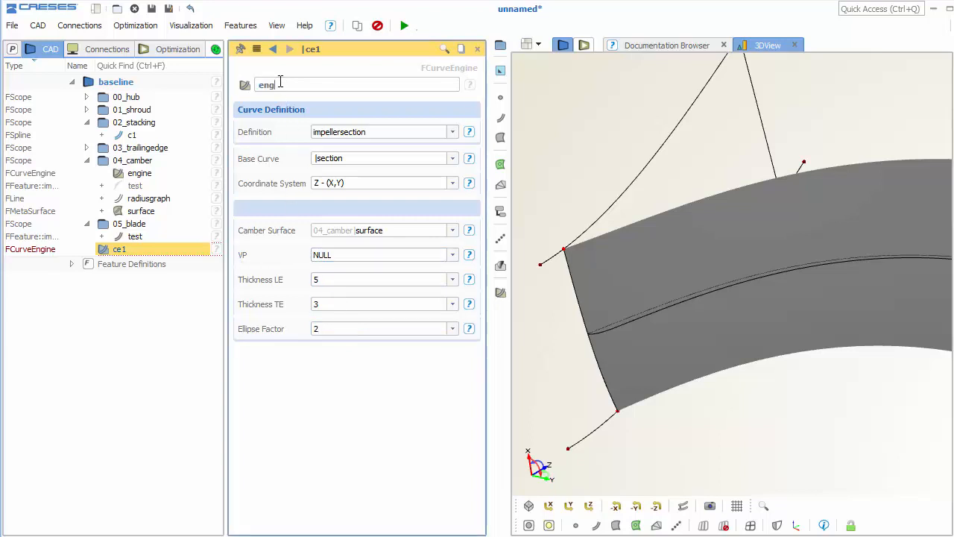
- Rename the new curve engine to engine and move it into the 05_blade scope
key(Return)
drag(112, 249, 160, 226)
click(139, 294)
- Create a line from [0,0,0] to [1,1,0] and name it vp
click(501, 119)
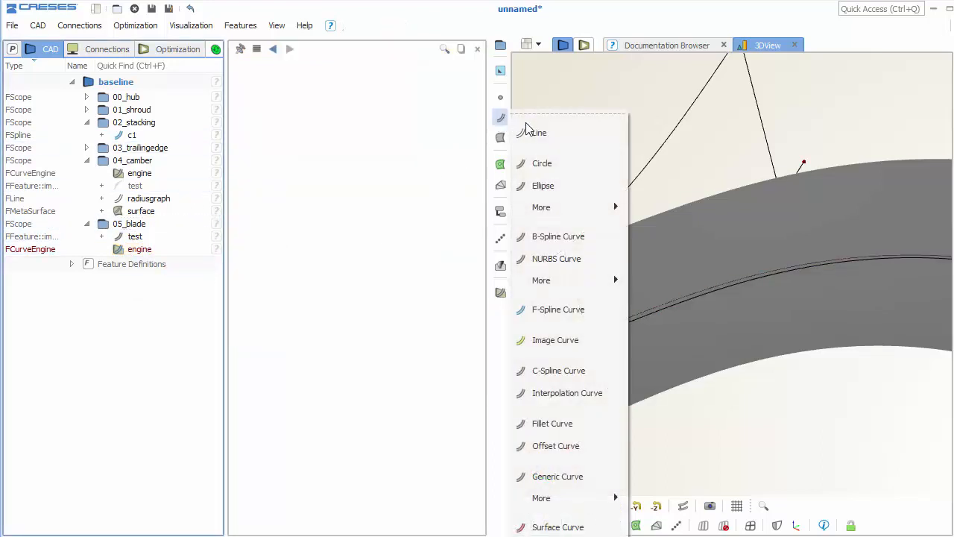
click(540, 132)
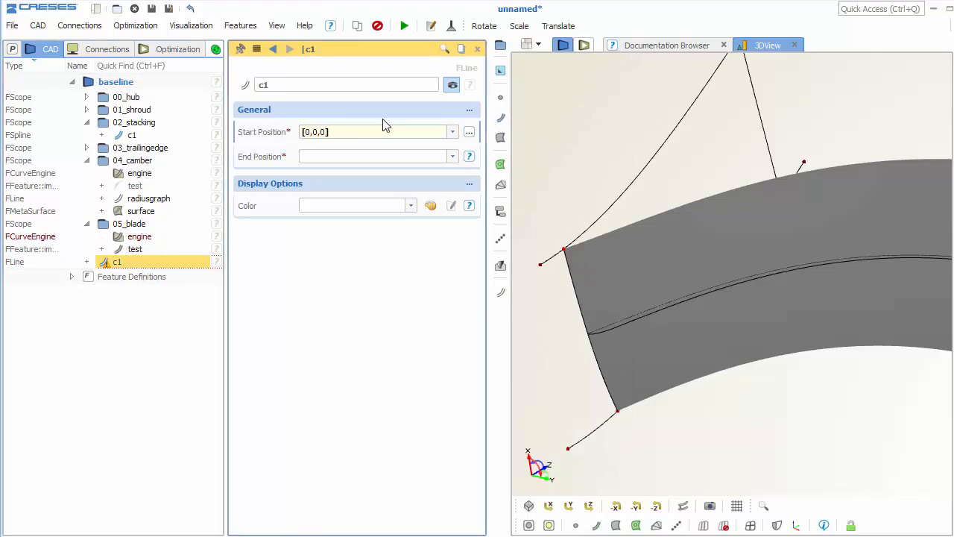
click(385, 155)
text([1,1,0)
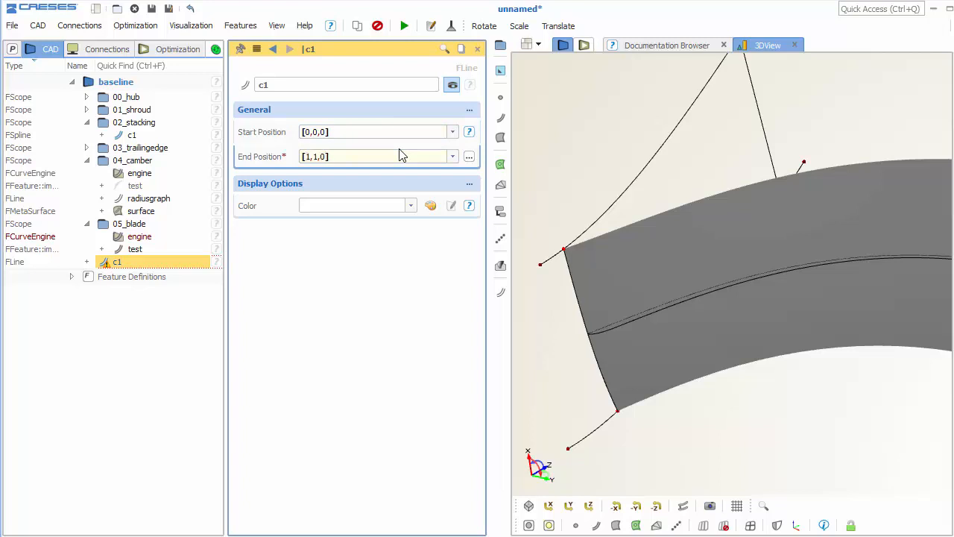
double_click(305, 85)
text(vp)
key(Return)
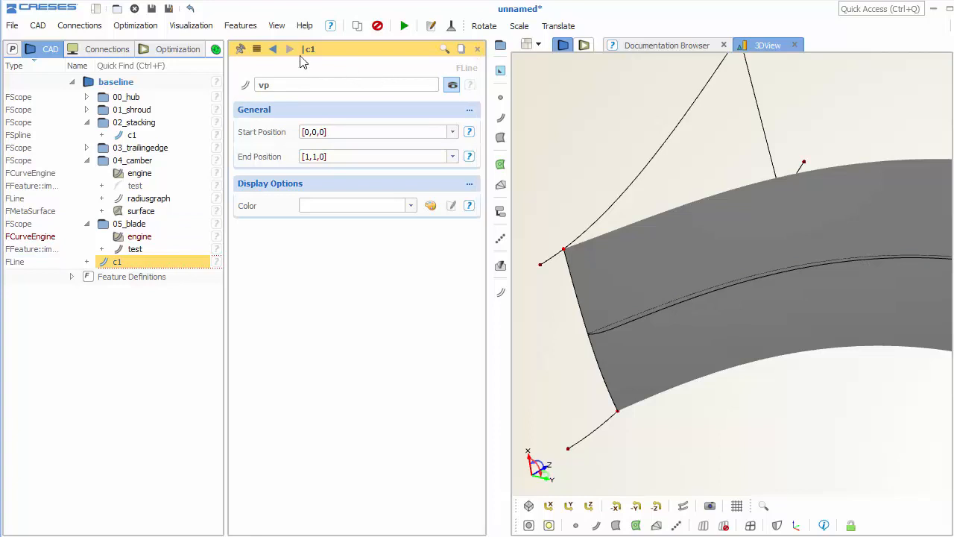
- Assign the vp line to the blade engine's VP input and move vp into the 05_blade scope
click(140, 236)
drag(113, 267, 346, 279)
click(348, 282)
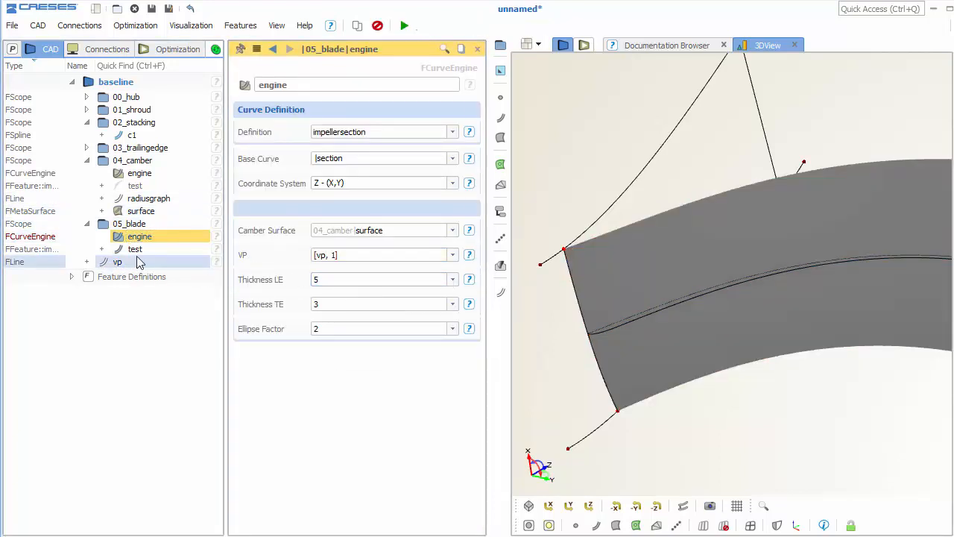
drag(130, 261, 151, 225)
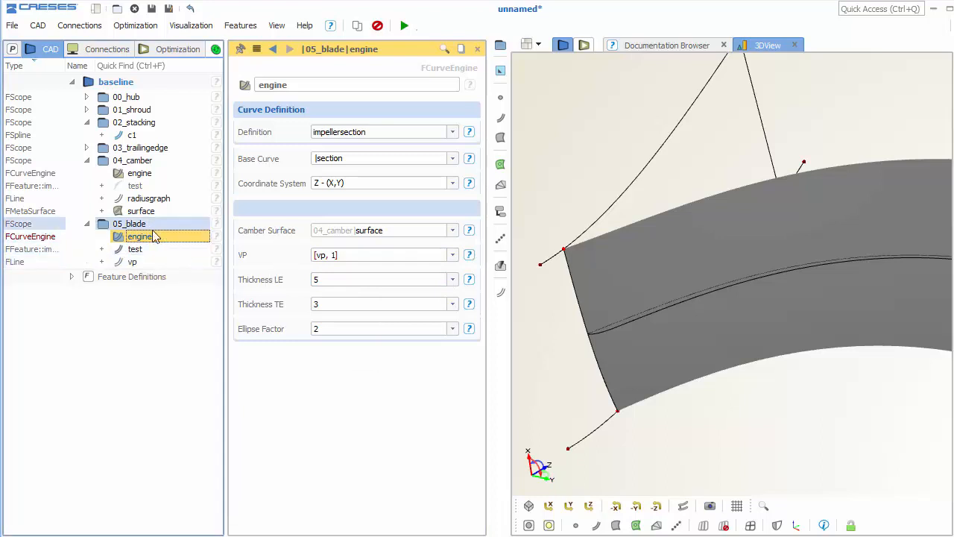
- Create a meta surface from the blade engine between base positions 0 and 1 with a U resolution of 200
click(498, 140)
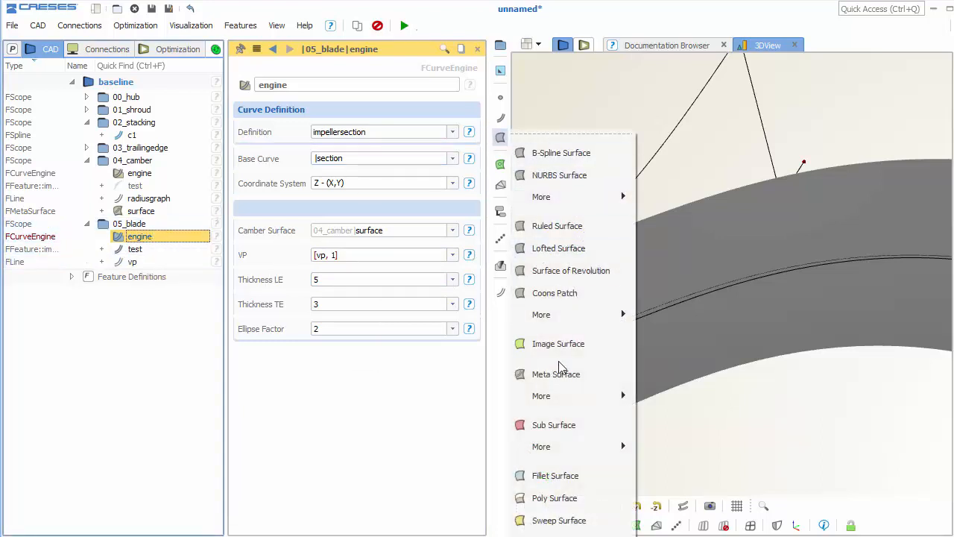
key(Escape)
scroll(590, 324, down, 3)
drag(643, 301, 678, 306)
click(347, 431)
text(0)
drag(734, 270, 763, 292)
click(562, 309)
scroll(618, 291, up, 3)
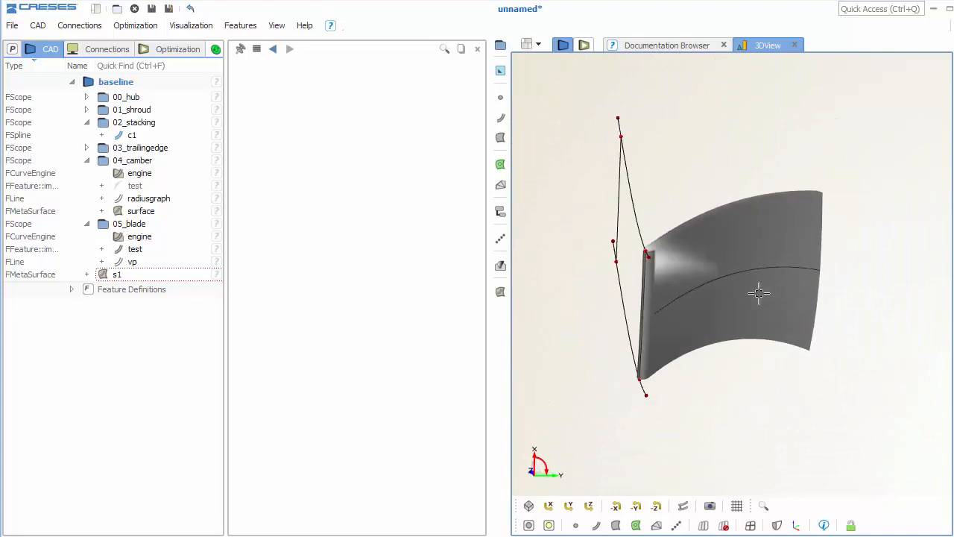
- Examine the blade surface up close in both shaded and wireframe display
scroll(742, 299, up, 4)
right_drag(741, 298, 760, 300)
drag(764, 301, 752, 312)
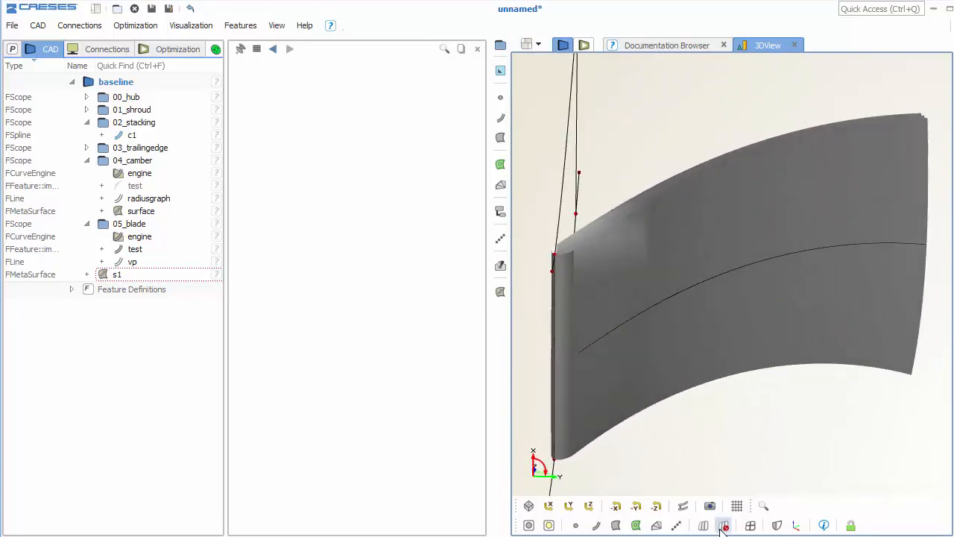
click(750, 526)
drag(746, 356, 742, 355)
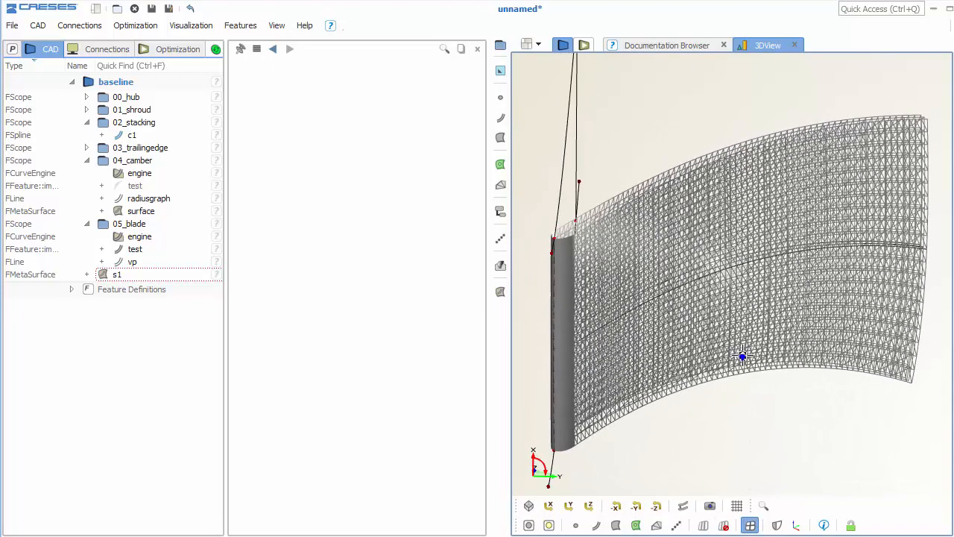
click(749, 526)
drag(721, 396, 743, 321)
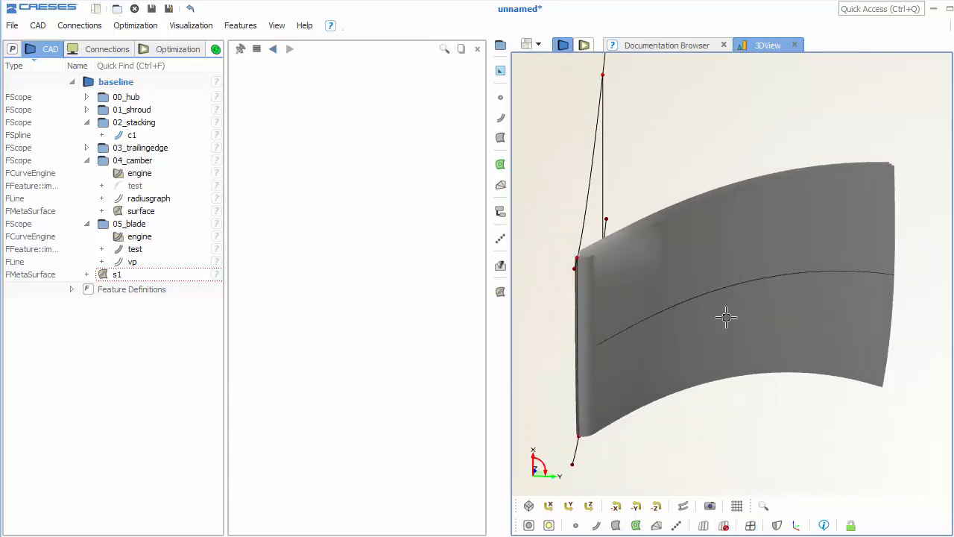
- Move the meta surface s1 into the 05_blade scope and rename it surface
click(148, 276)
mouse_move(148, 276)
mouse_down()
mouse_move(177, 237)
mouse_move(174, 225)
mouse_move(151, 275)
mouse_up()
double_click(152, 274)
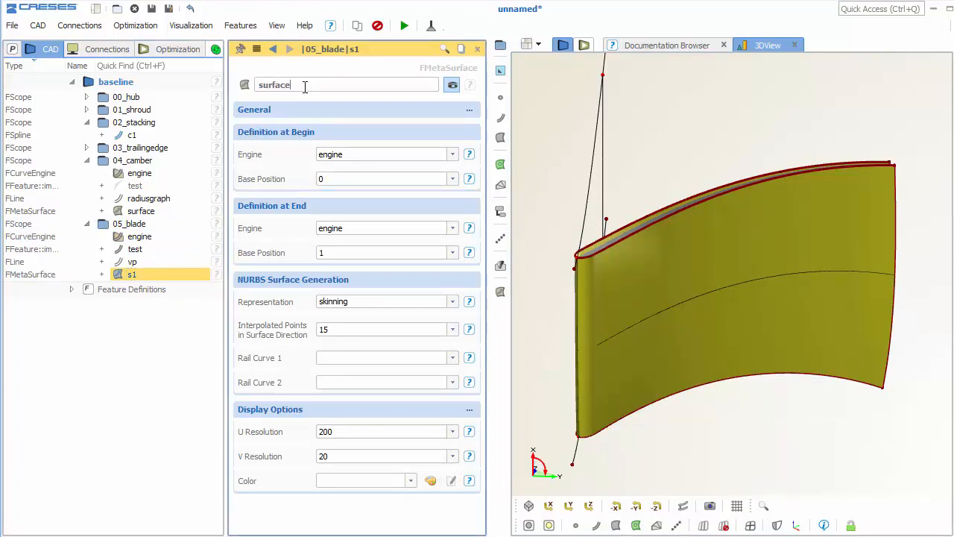
- Set the blade surface's number of interpolated points in surface direction to 5
click(347, 328)
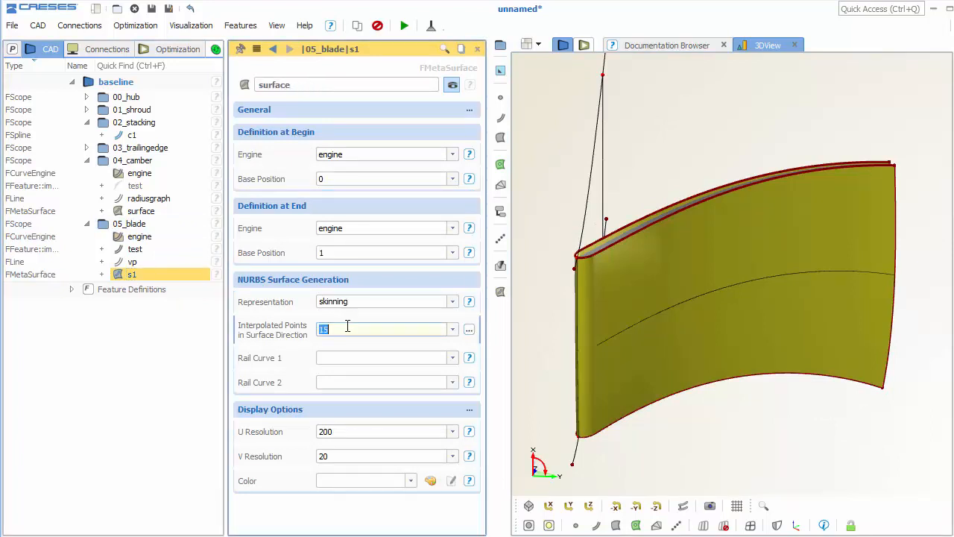
text(5)
key(Return)
- Try a leading-edge thickness of 10 on the blade engine and set it back to 5
double_click(195, 237)
click(336, 279)
key(Return)
drag(678, 319, 688, 337)
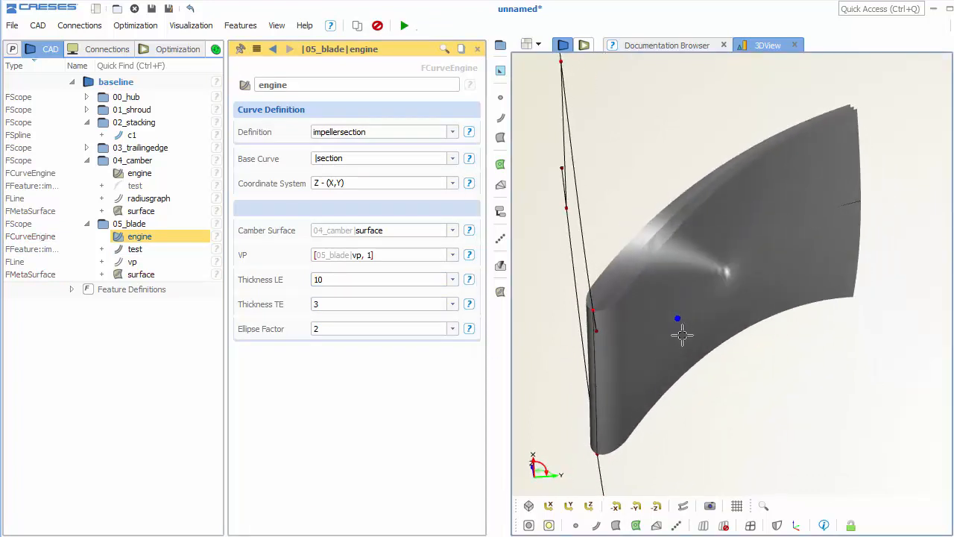
click(377, 277)
text(5)
key(Return)
- Try a trailing-edge thickness of 5 on the blade engine and settle on 2
click(388, 309)
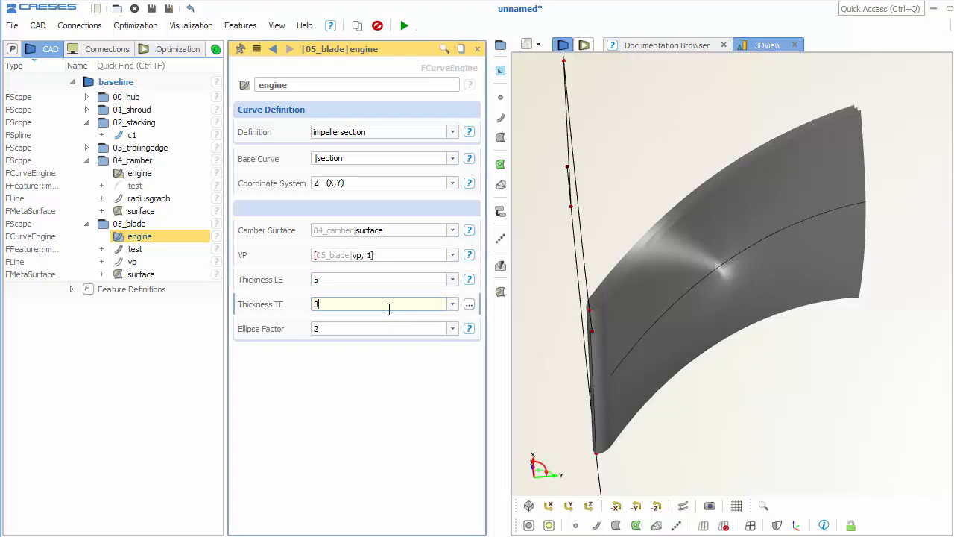
key(Return)
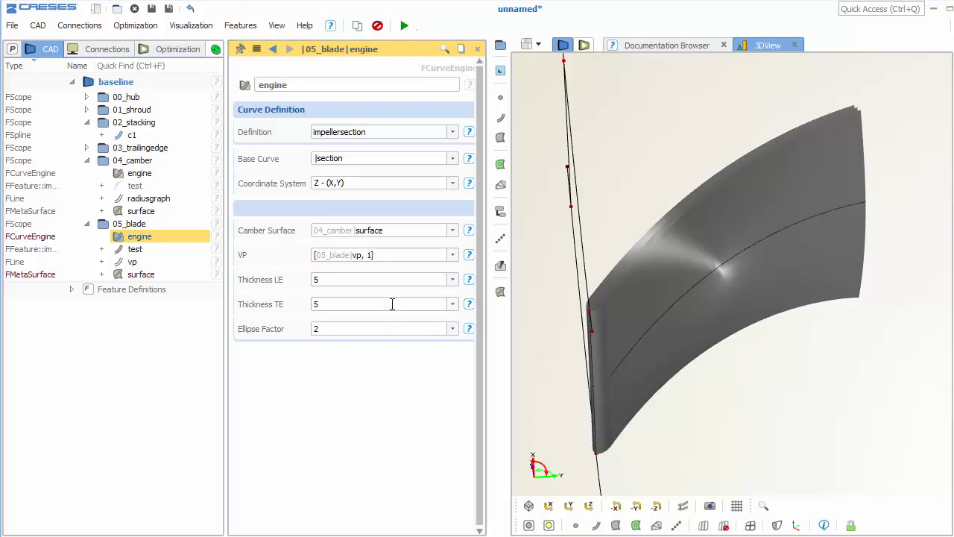
click(387, 304)
key(BackSpace)
text(2)
key(Return)
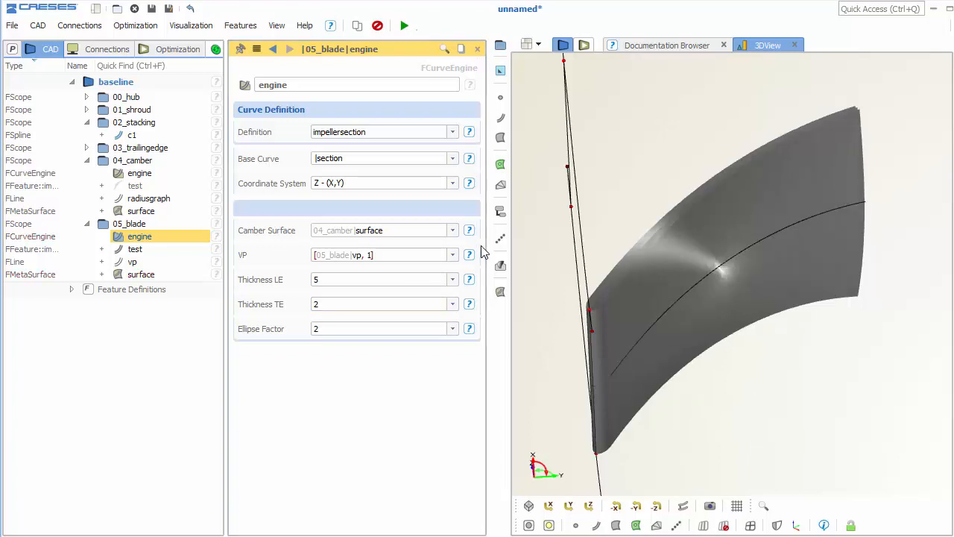
- Set the blade engine's ellipse factor to 3 and inspect the leading edge of the blade
drag(709, 231, 567, 298)
click(389, 329)
text(3)
key(Return)
scroll(588, 290, up, 6)
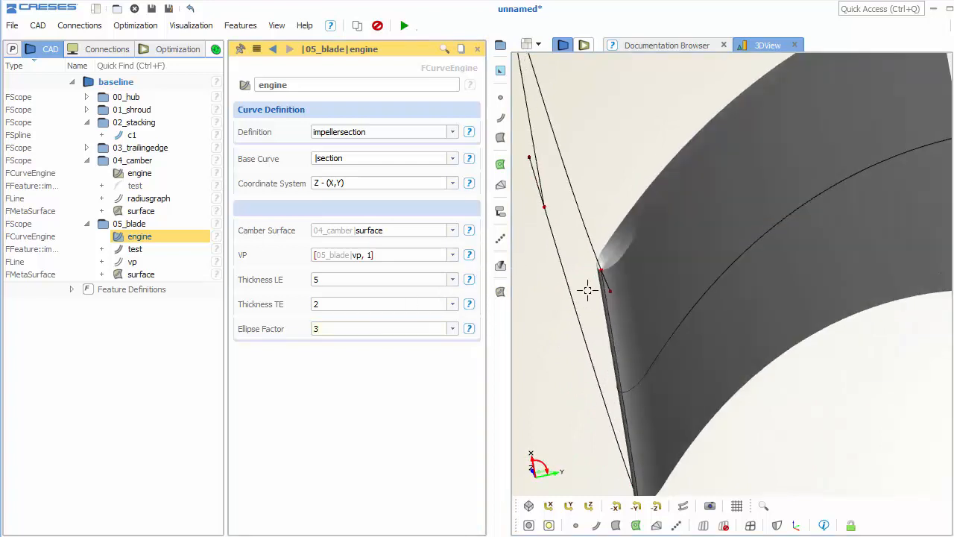
drag(698, 279, 761, 287)
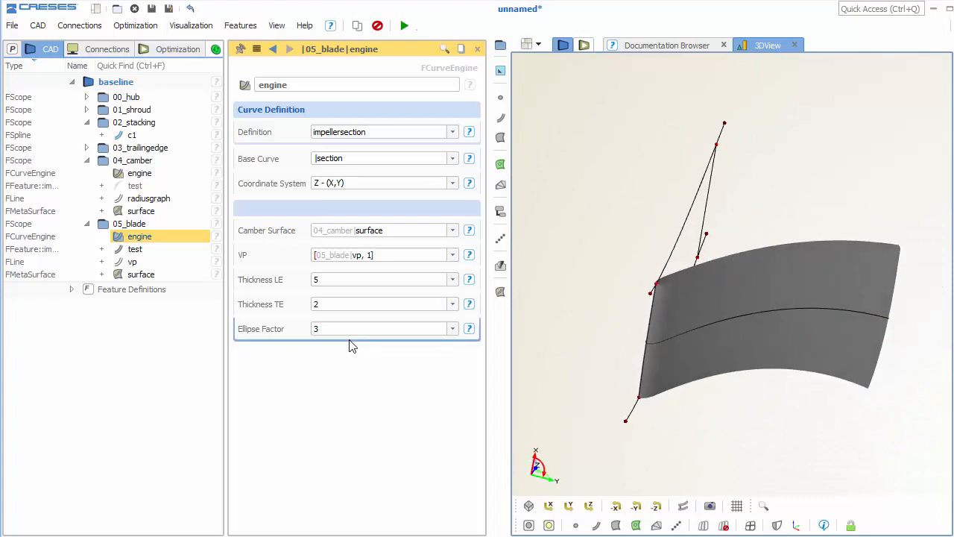
- Collapse the 04_camber and 05_blade scopes and create an impeller feature
click(86, 160)
click(87, 173)
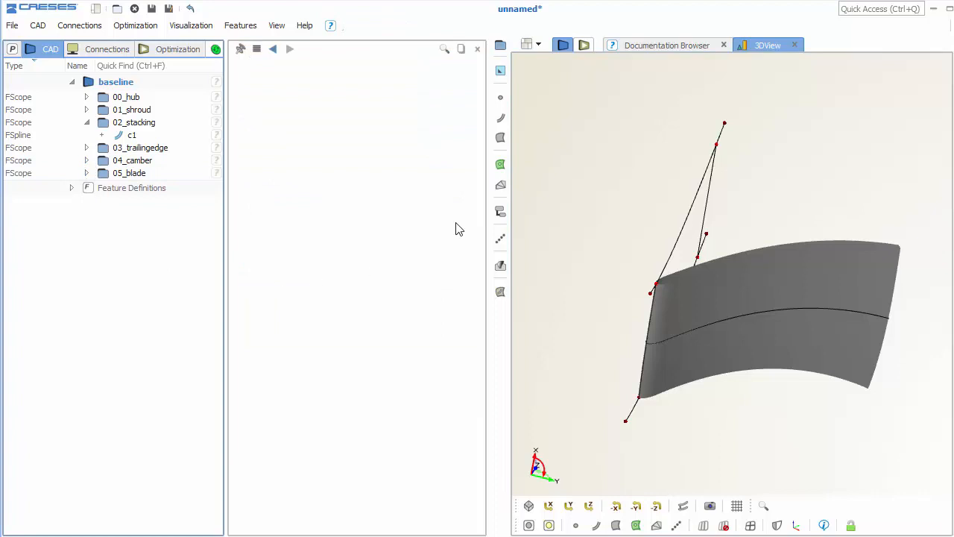
click(500, 265)
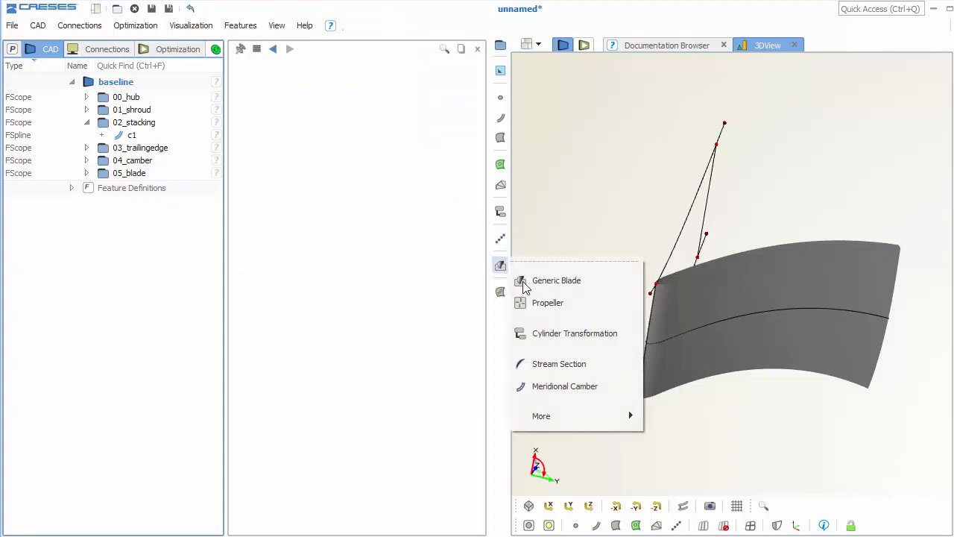
mouse_move(565, 417)
click(700, 472)
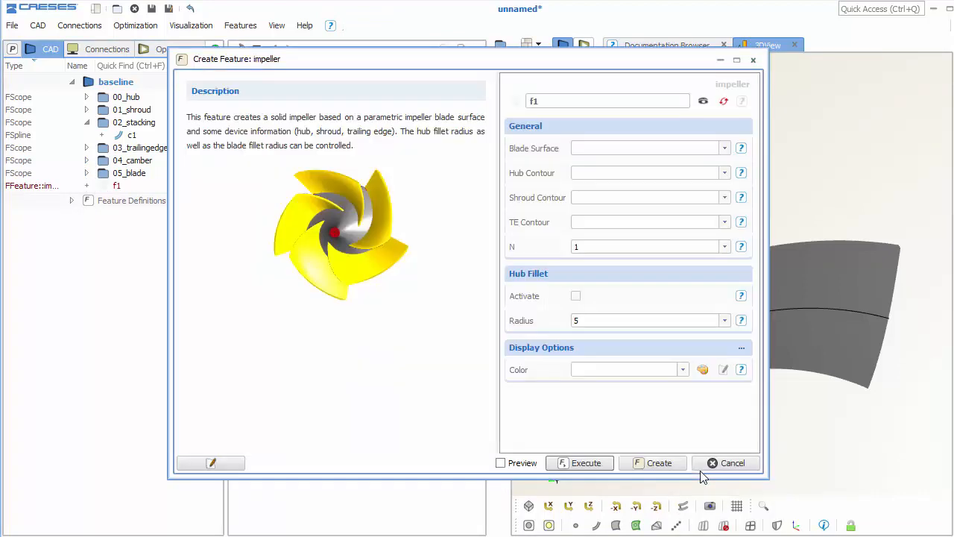
click(664, 463)
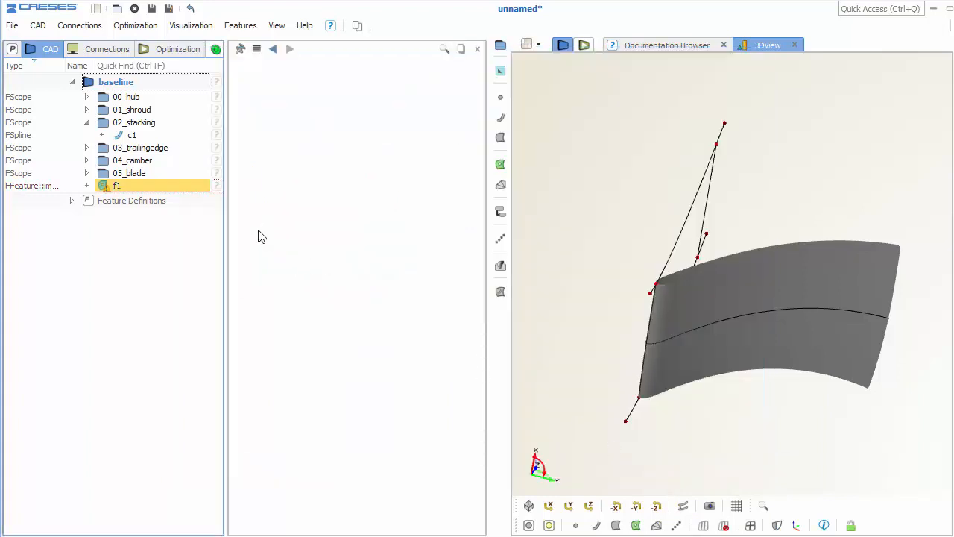
- Set the impeller's blade surface to 05_blade|surface and its hub contour to 00_hub|c1
click(452, 132)
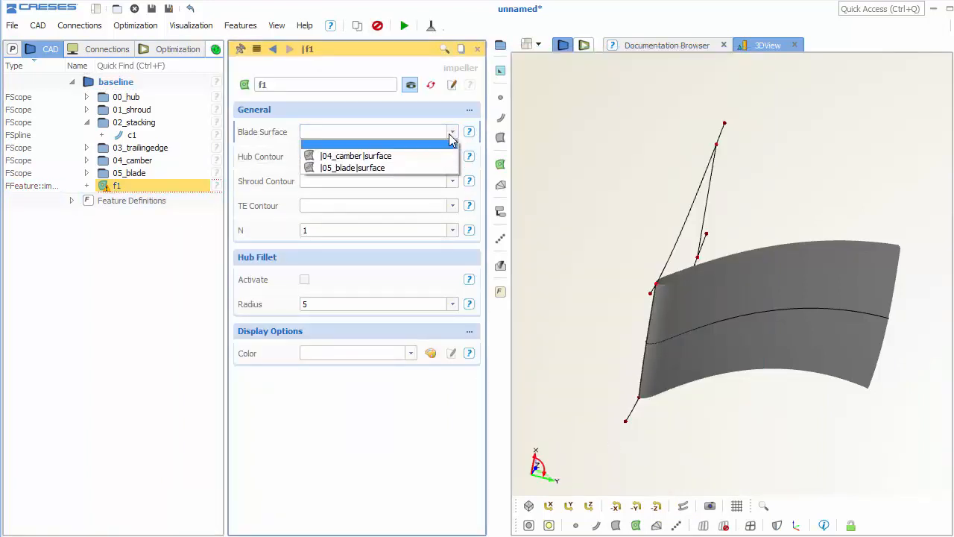
click(369, 168)
click(375, 159)
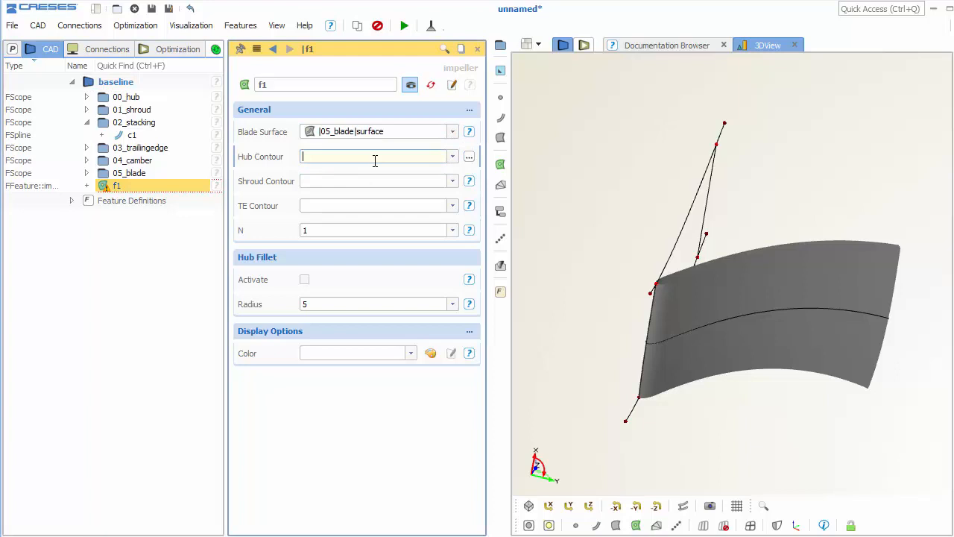
drag(646, 283, 666, 298)
click(662, 298)
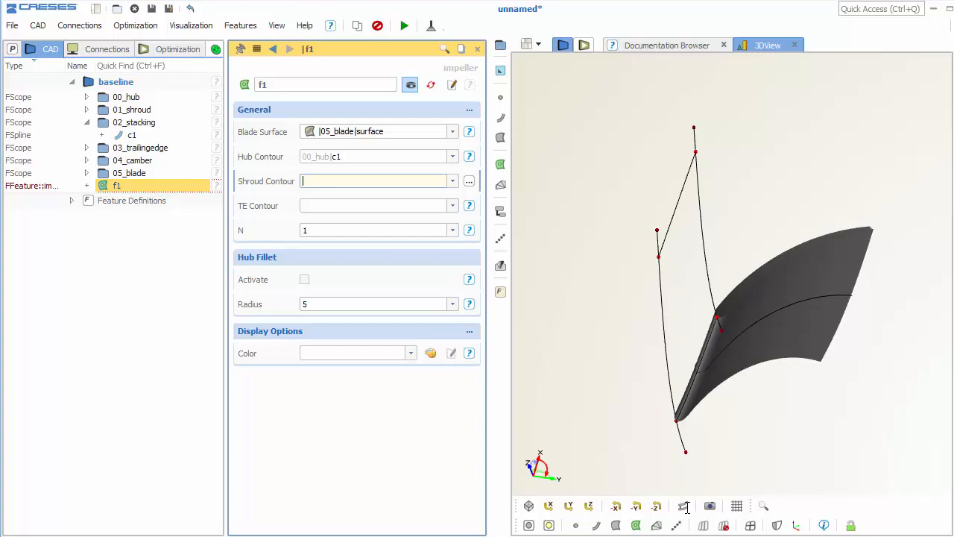
- Disable model refresh and set the impeller's shroud contour to 01_shroud|c1
click(685, 507)
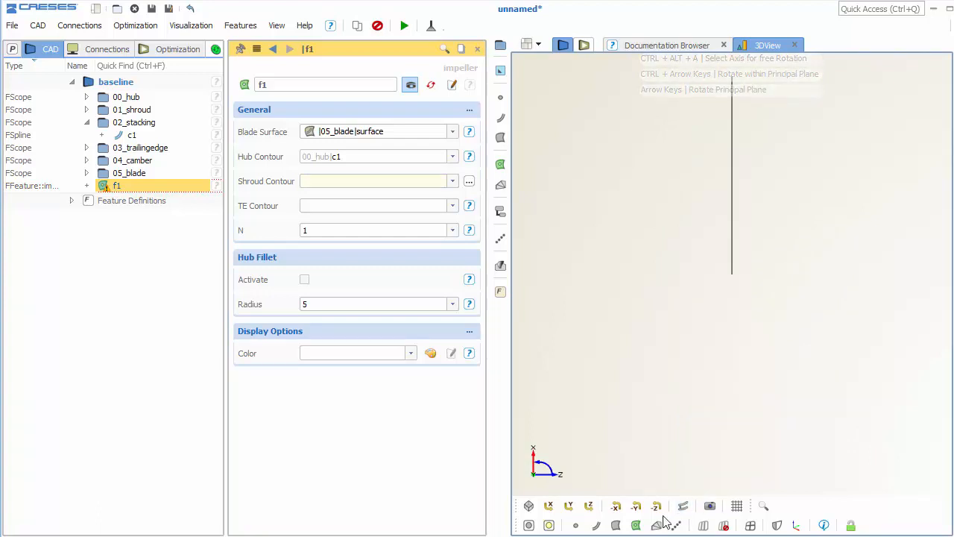
click(529, 525)
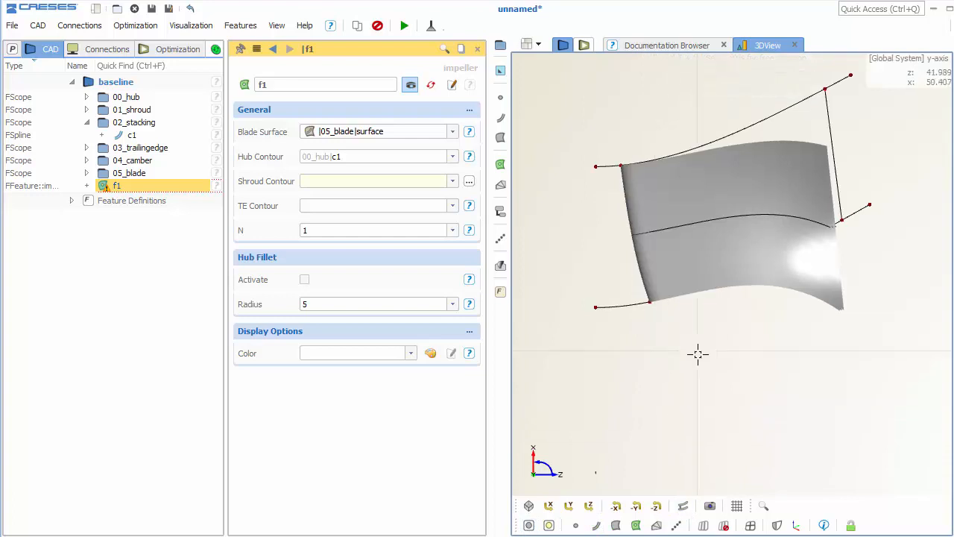
middle_drag(696, 347, 698, 399)
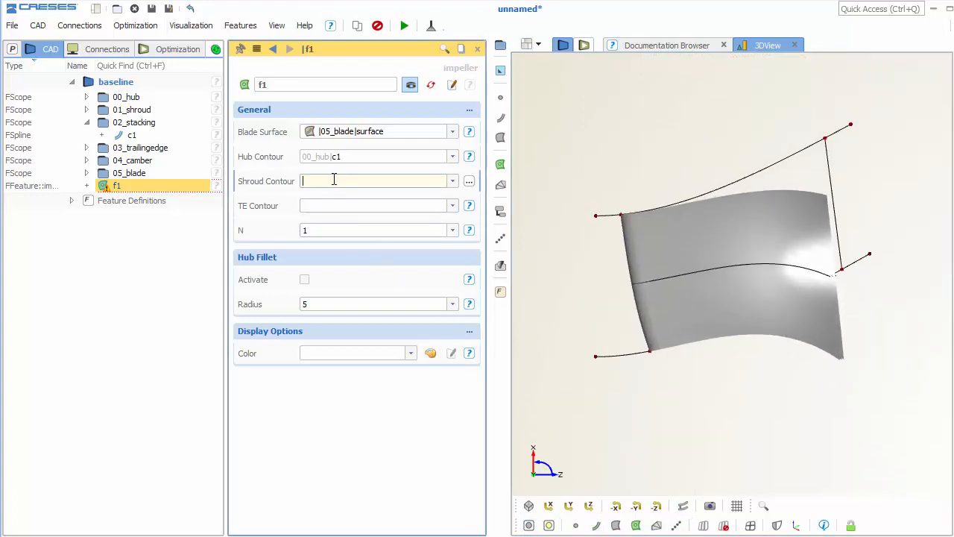
click(216, 49)
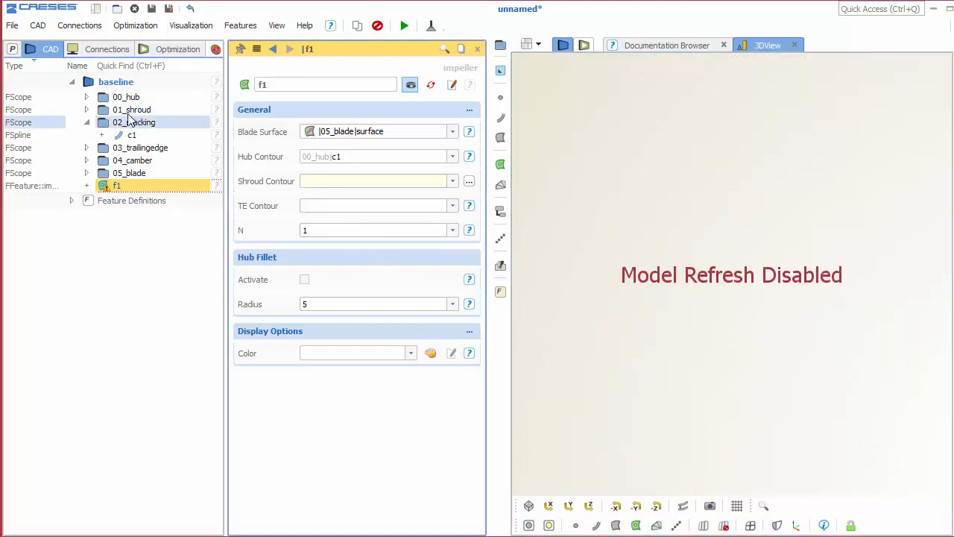
click(87, 110)
drag(132, 173, 330, 184)
- Set the impeller's TE contour to 03_trailingedge|c1 and re-enable model refresh
click(86, 212)
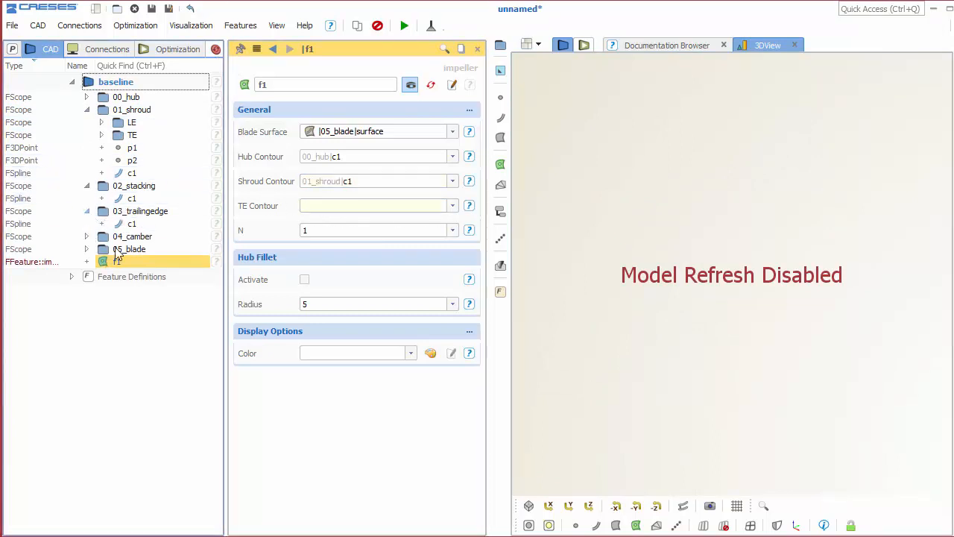
drag(205, 225, 334, 206)
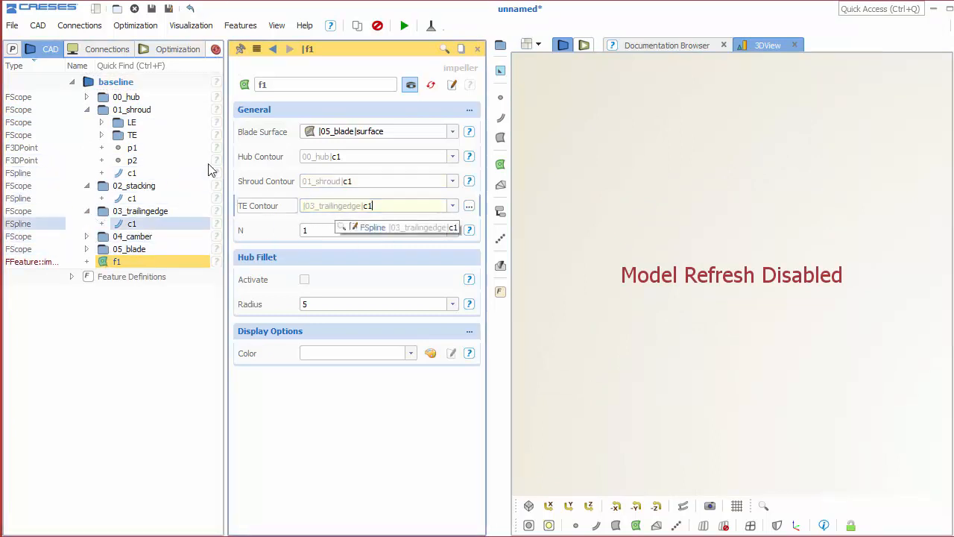
click(86, 109)
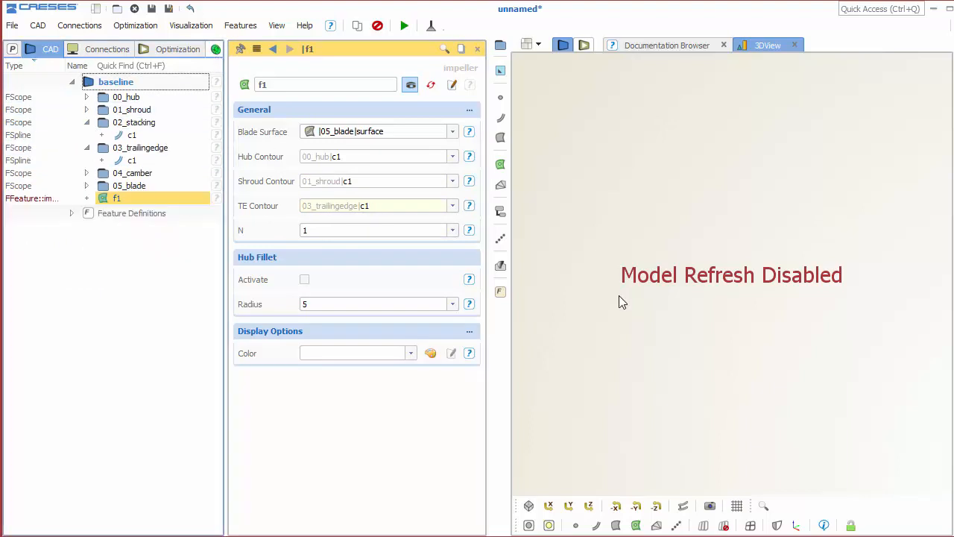
drag(621, 296, 663, 321)
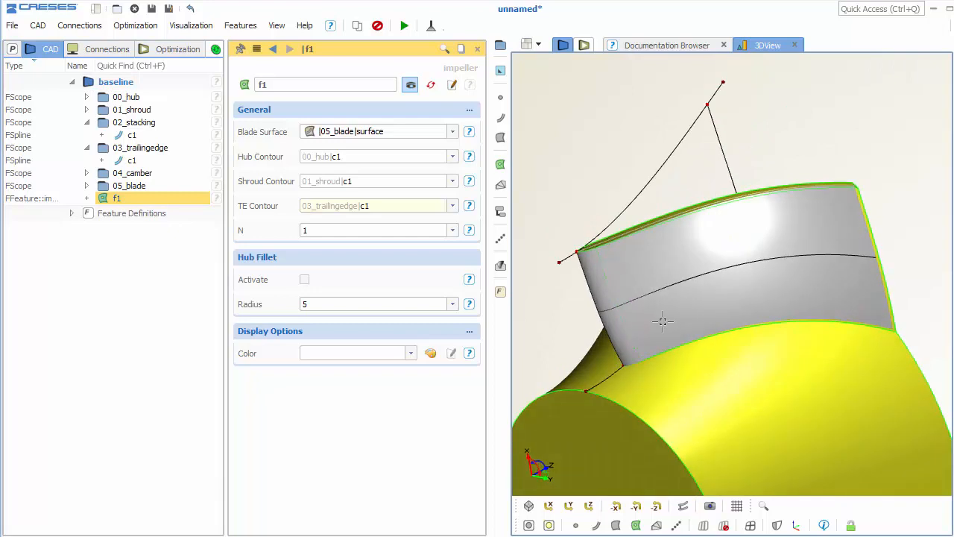
- Hide all surfaces, curves and points in the 3D view, leaving only the impeller solid displayed
click(616, 525)
click(595, 525)
click(576, 525)
drag(726, 261, 732, 224)
click(733, 152)
drag(727, 291, 693, 301)
- Clip the impeller with a plane at about z = 70 to examine the solid, and turn the plane off again
click(736, 506)
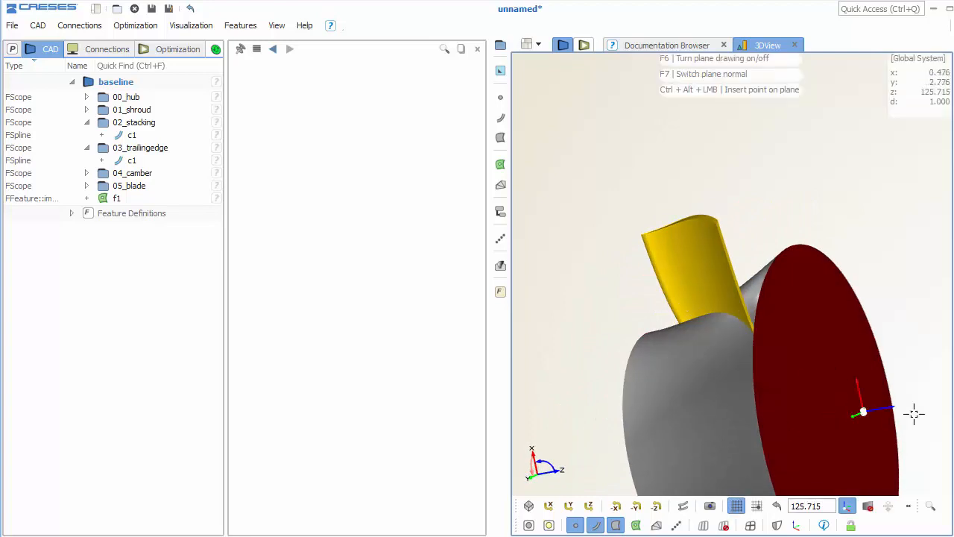
click(872, 506)
drag(874, 410, 759, 380)
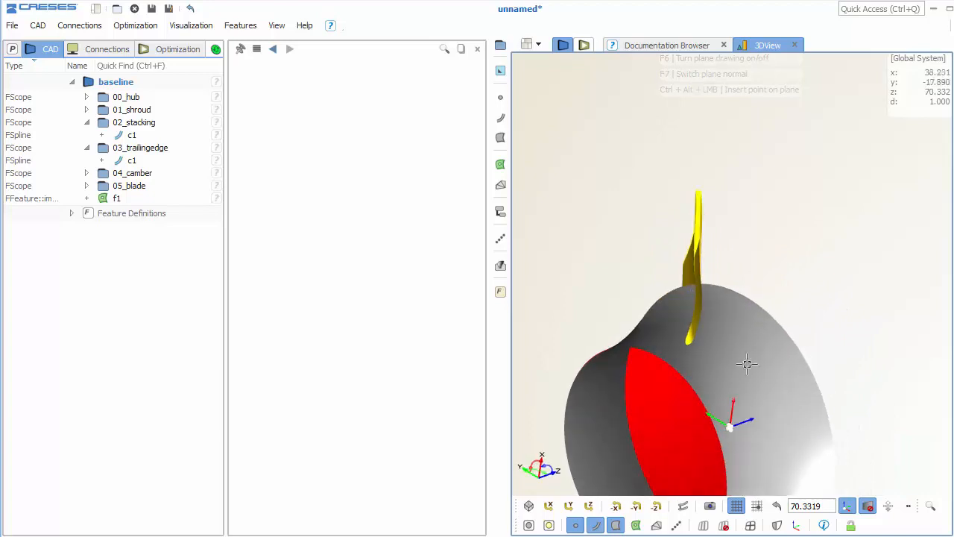
scroll(684, 325, up, 5)
drag(694, 327, 756, 473)
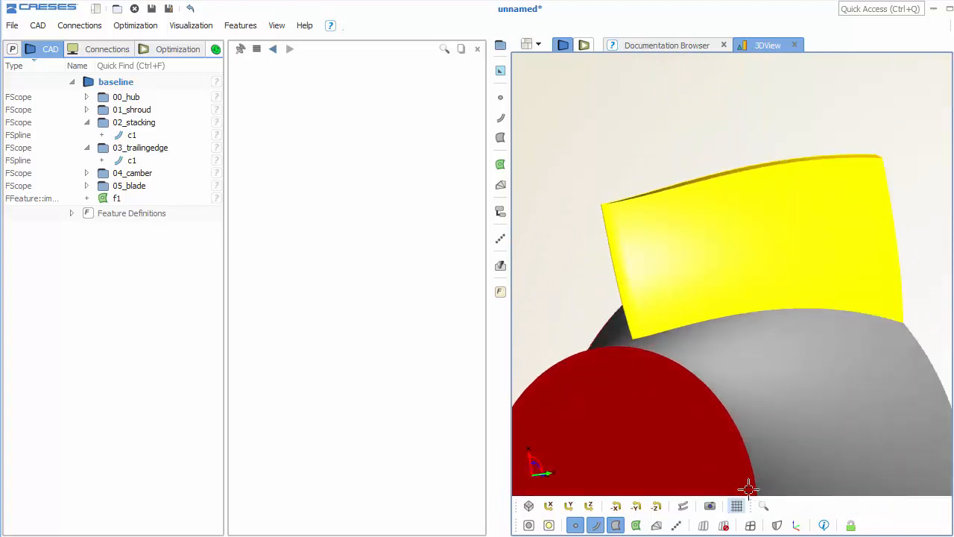
drag(760, 341, 728, 349)
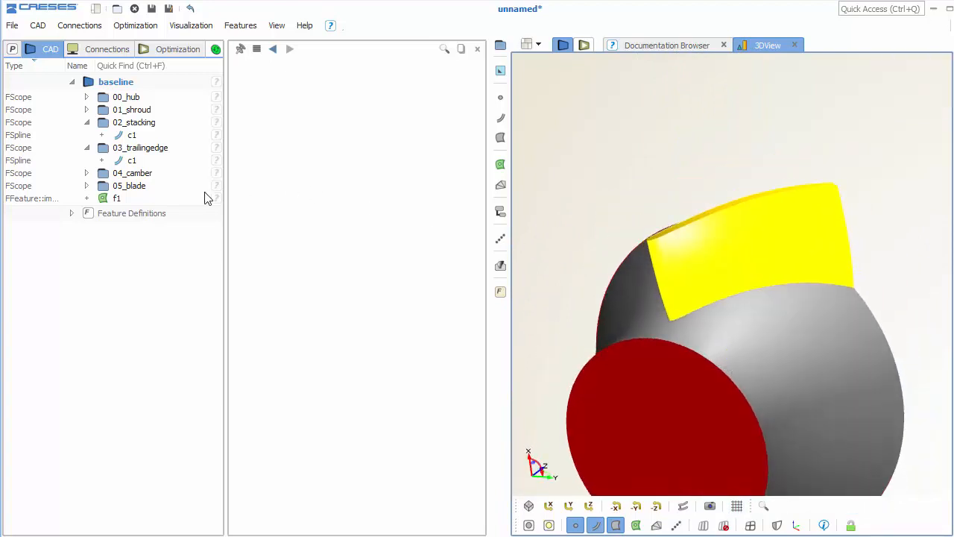
- Set the impeller's number of blades N to 10
click(182, 199)
click(327, 230)
key(Return)
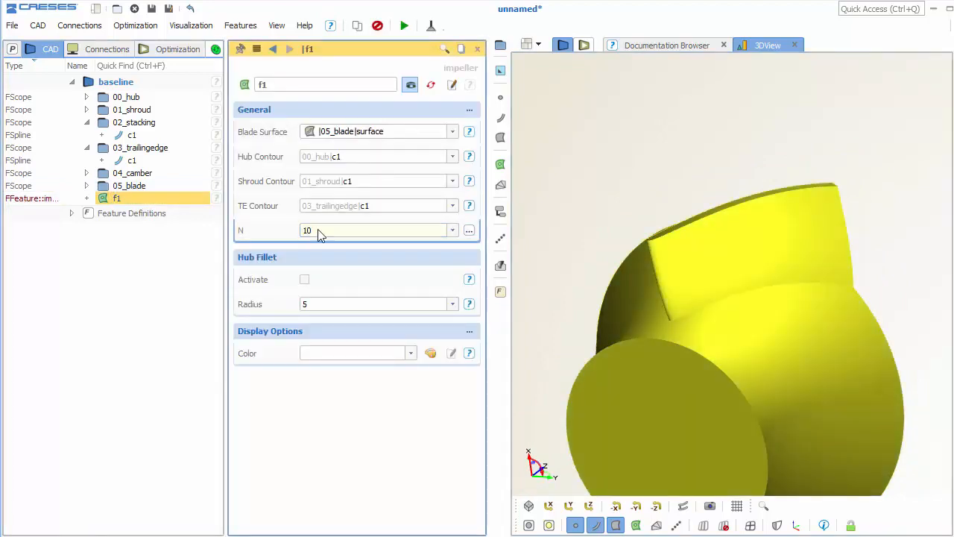
- Clip the 10-blade impeller with a plane at about z = 70 to examine the solid, and turn the plane off again
drag(667, 305, 709, 313)
click(737, 507)
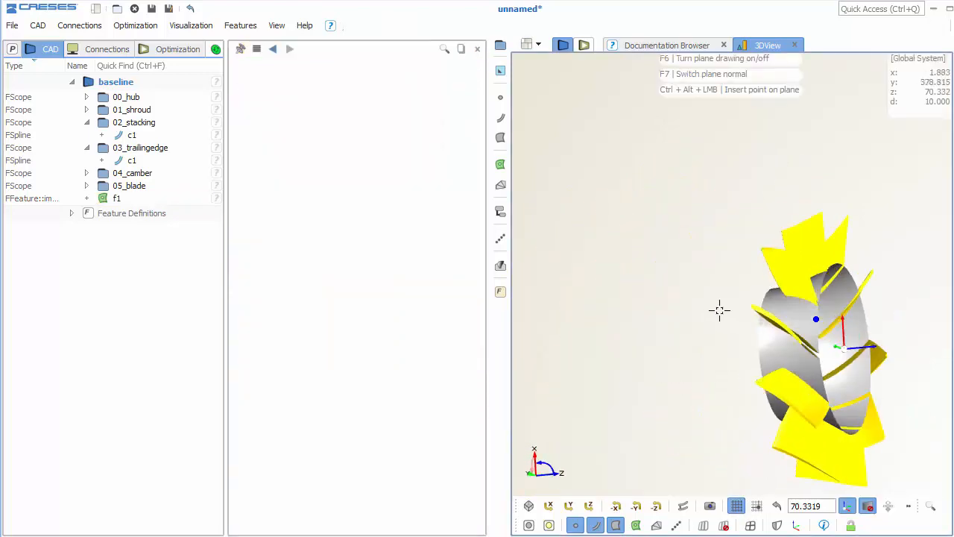
drag(661, 292, 822, 313)
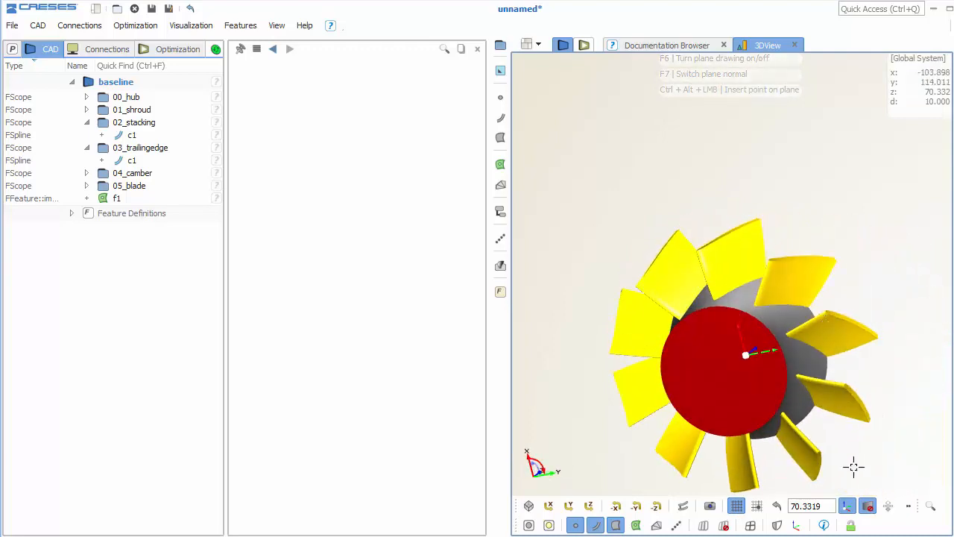
click(736, 506)
right_drag(745, 385, 767, 399)
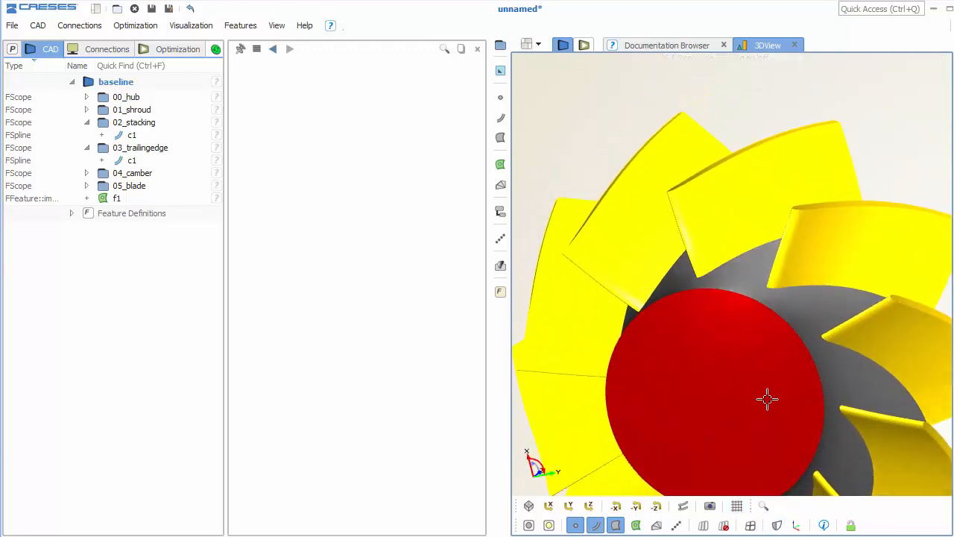
- Rename the impeller f1 as impeller_solid, and set N to 1 with the hub fillet activated
click(171, 198)
double_click(297, 88)
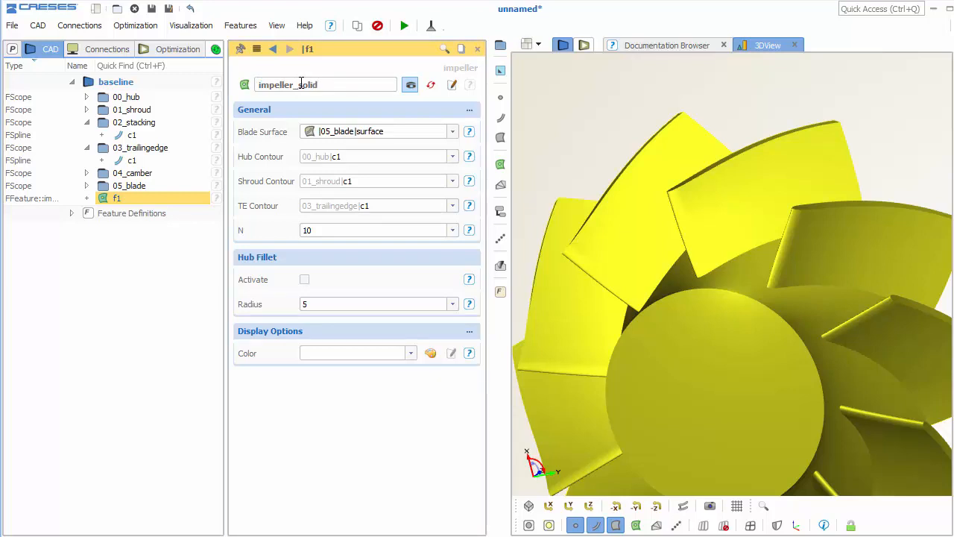
click(317, 230)
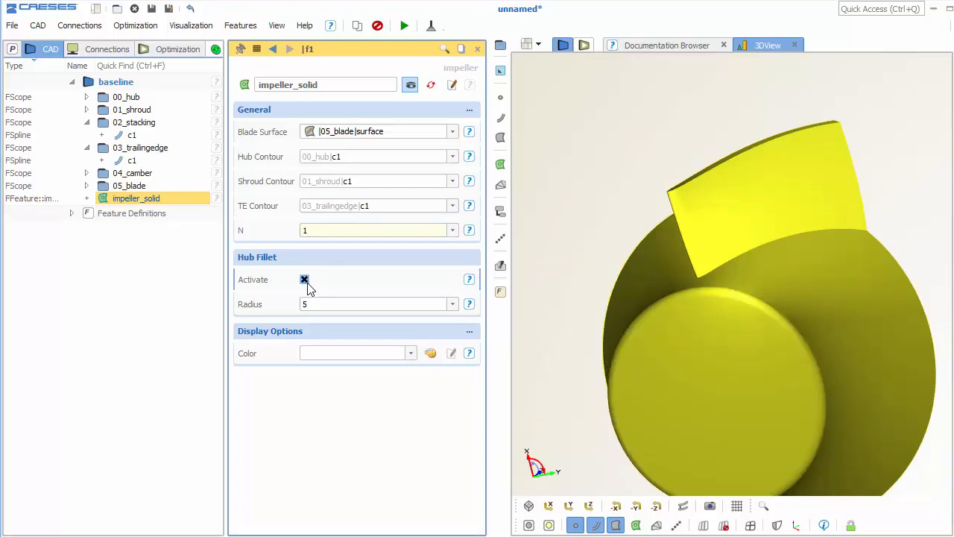
drag(729, 246, 738, 259)
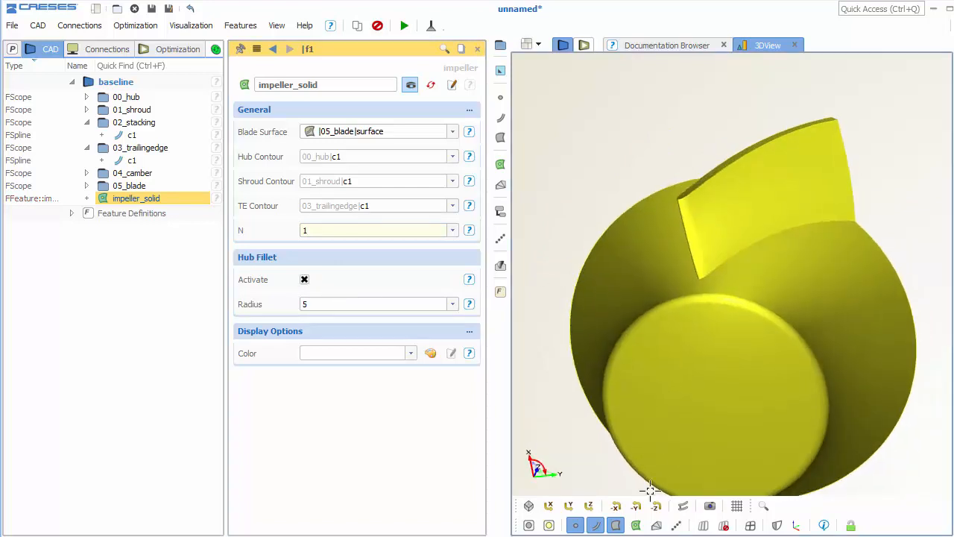
- Show the curves in the 3D view and set the impeller's hub fillet radius to 8
click(596, 526)
drag(848, 237, 698, 323)
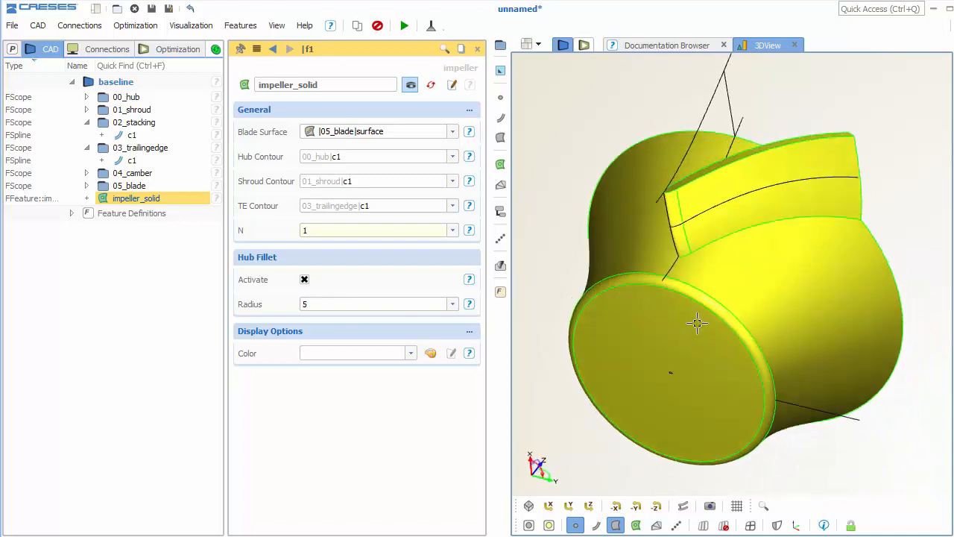
click(346, 305)
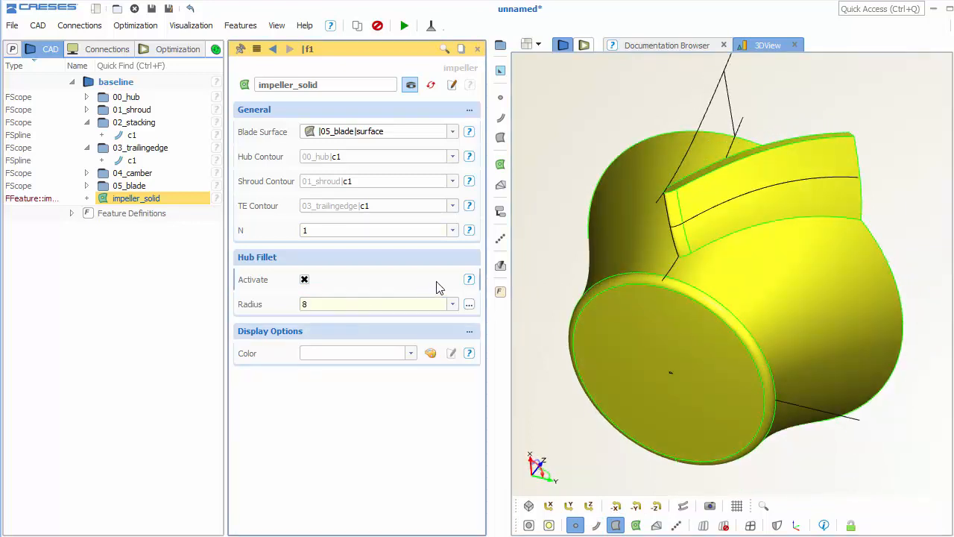
key(Return)
scroll(673, 296, up, 1)
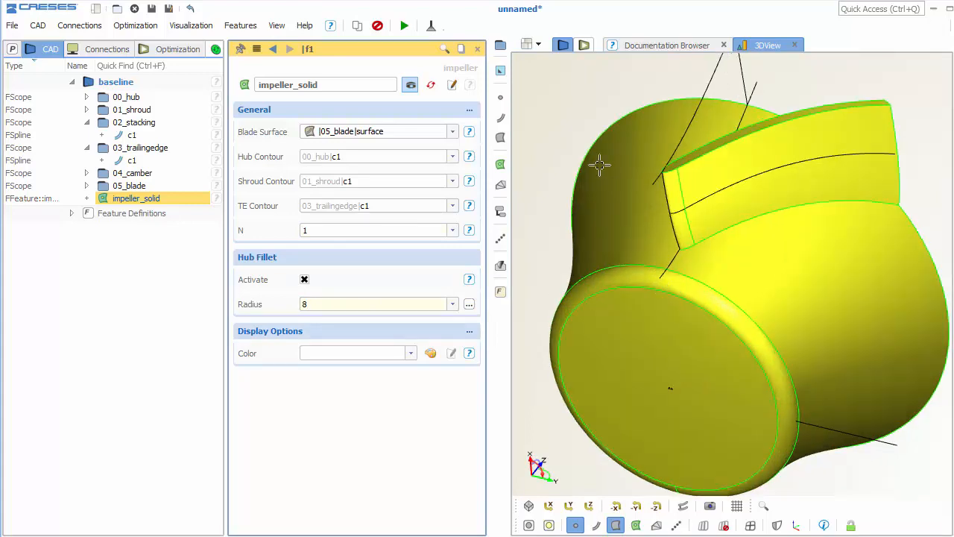
click(556, 120)
mouse_move(669, 302)
mouse_down()
mouse_move(660, 266)
mouse_move(698, 291)
mouse_move(674, 284)
mouse_up()
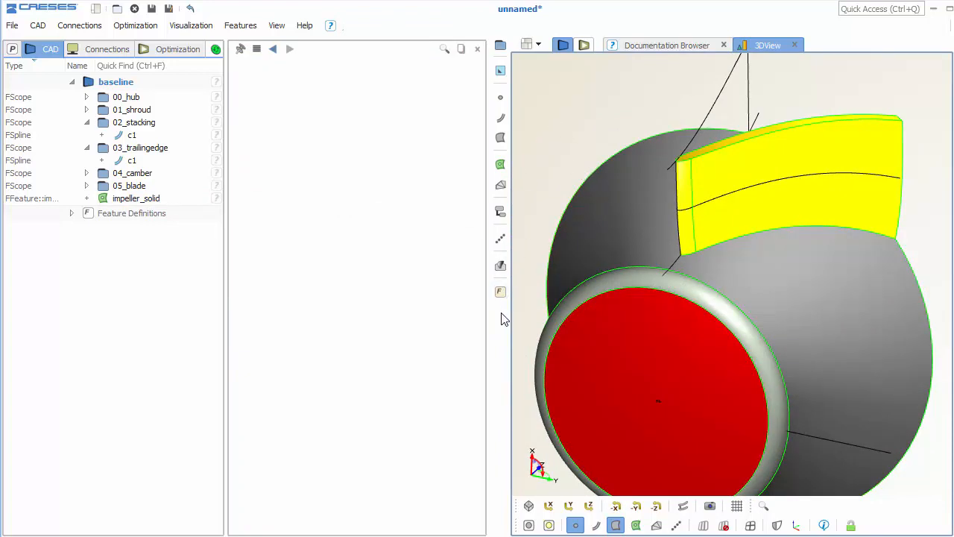
- Hide impeller_solid and show the surfaces and points again in the 3D view
click(101, 201)
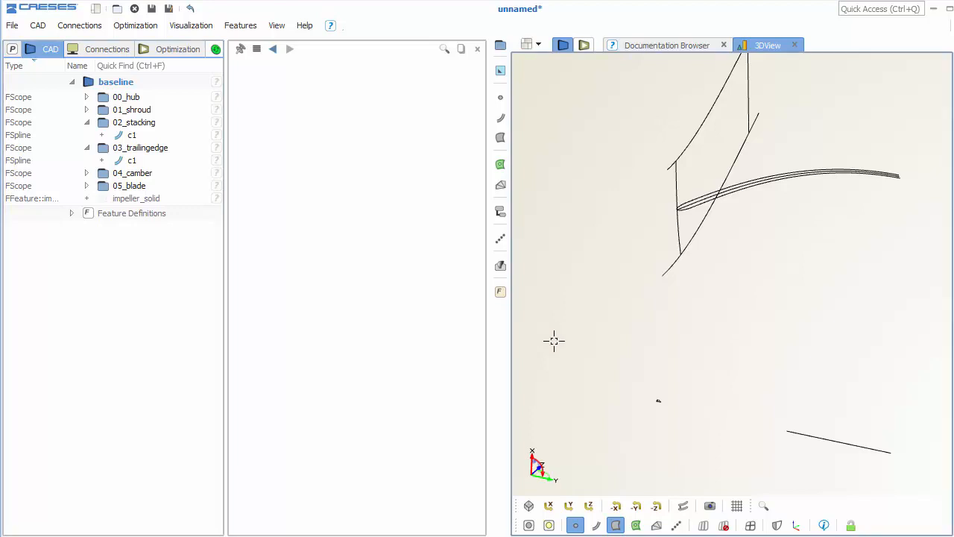
click(616, 525)
click(575, 525)
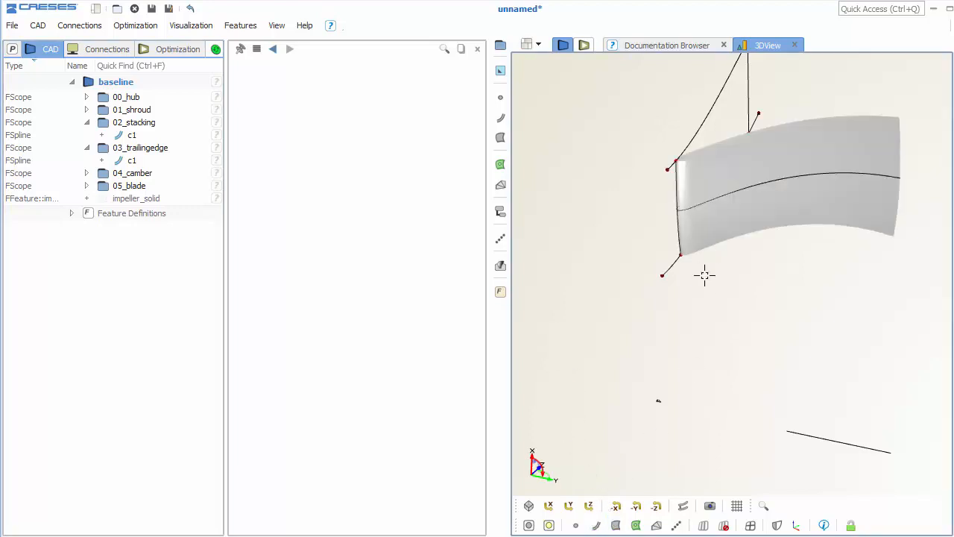
scroll(697, 287, up, 4)
drag(687, 309, 742, 256)
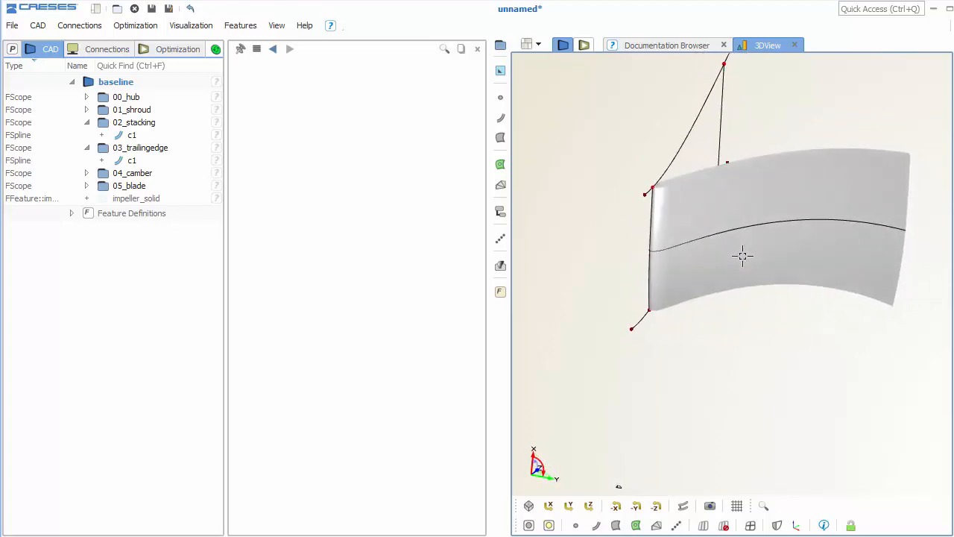
- Create an F-Spline curve and name it globaltheta
click(500, 118)
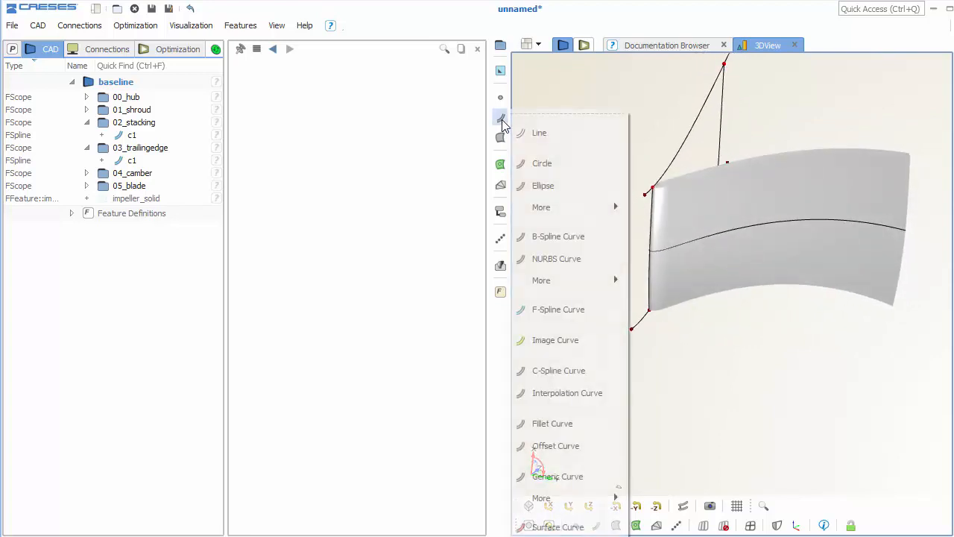
click(582, 307)
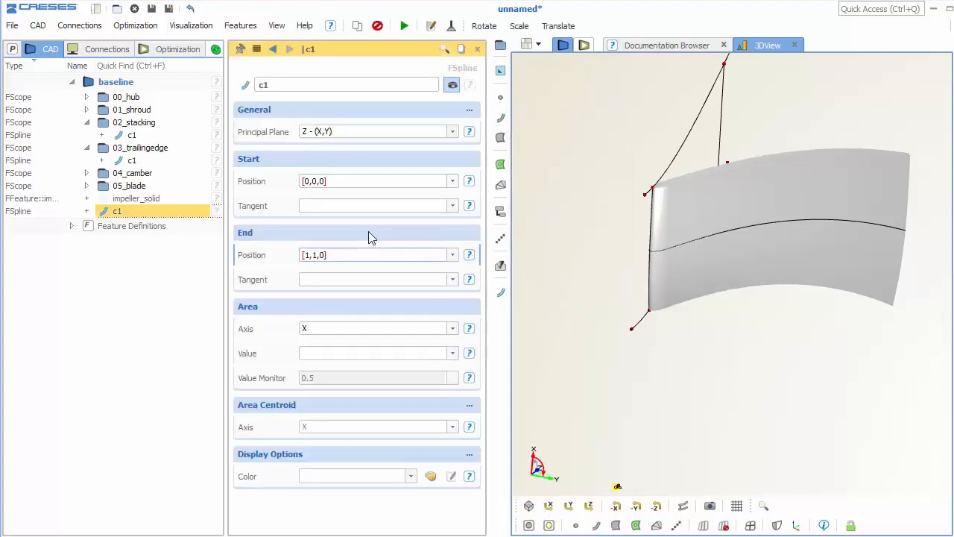
click(588, 506)
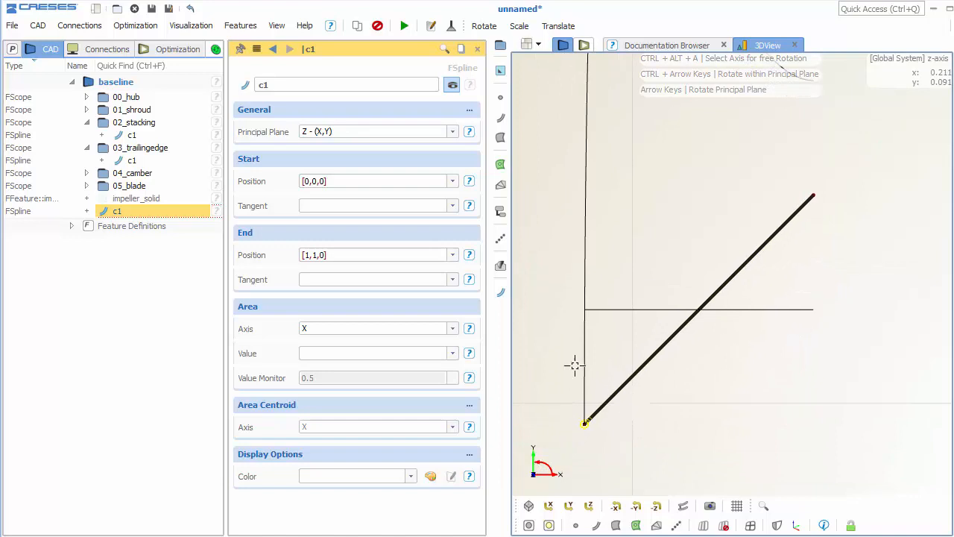
double_click(309, 89)
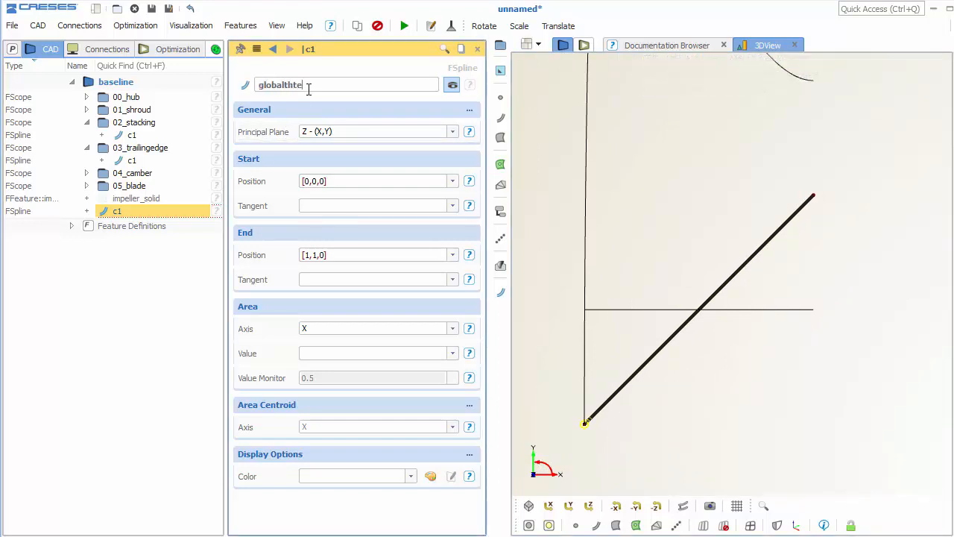
key(Return)
- Set the end position of the globaltheta curve to [1,-0.1,0]
click(317, 180)
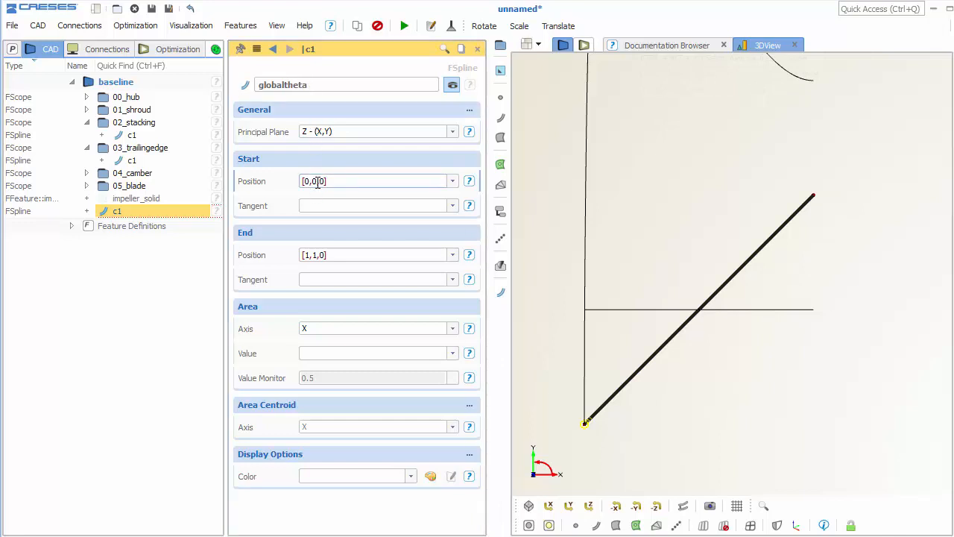
click(319, 255)
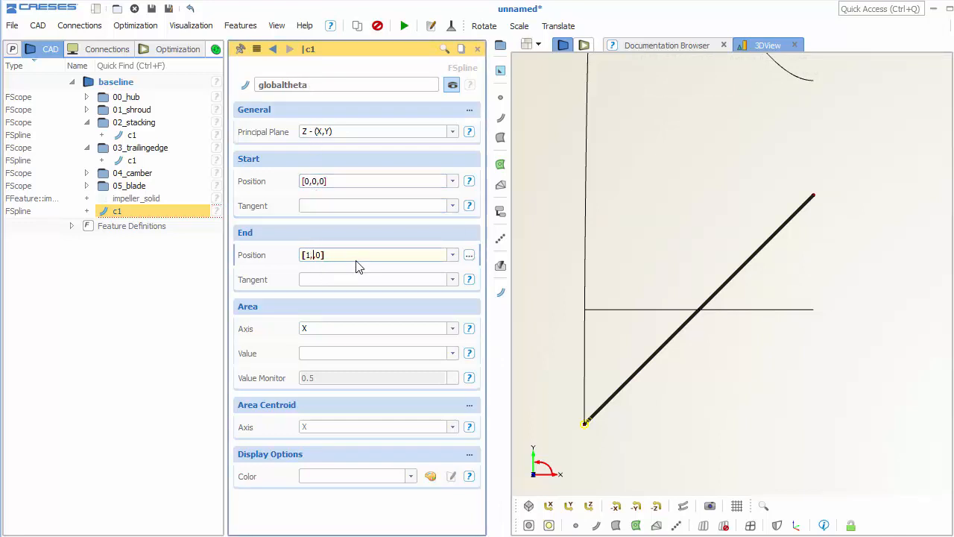
key(Return)
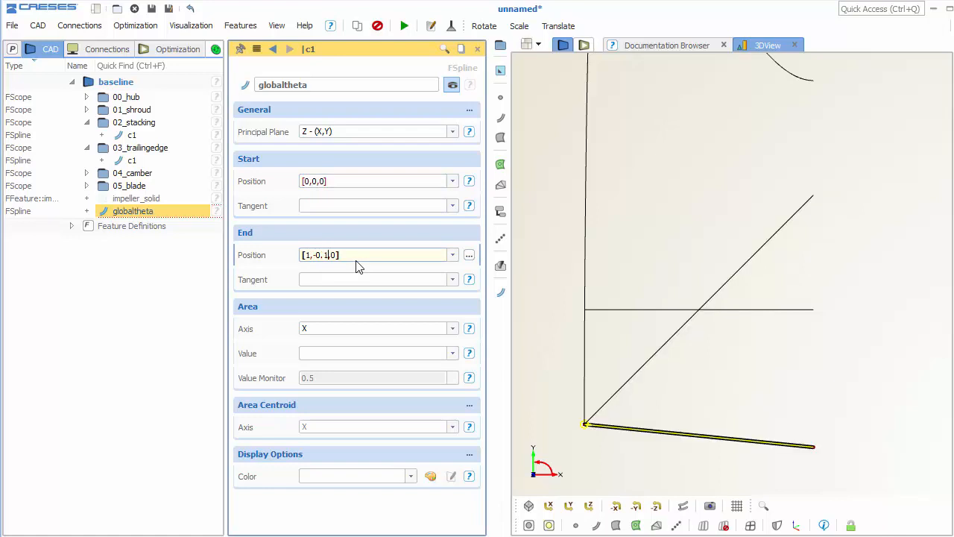
scroll(692, 437, up, 3)
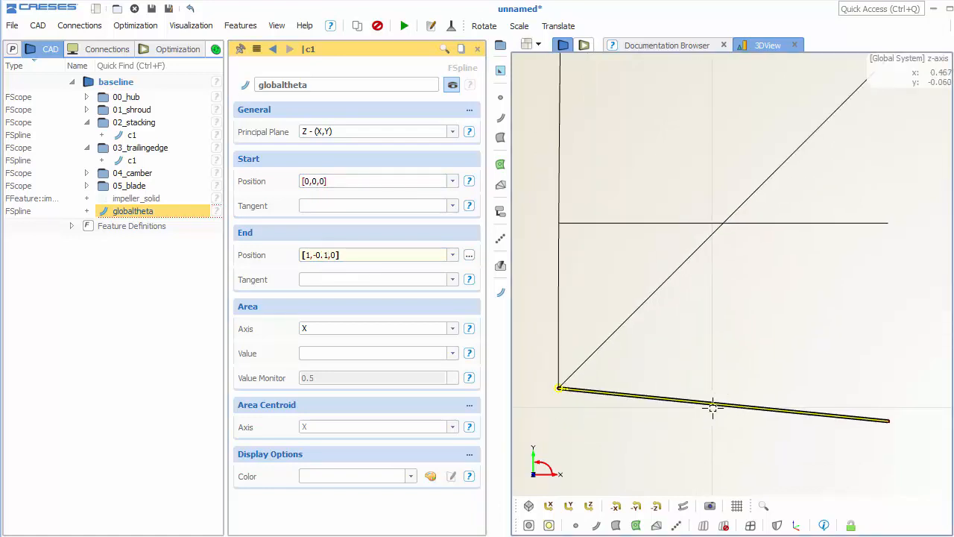
scroll(716, 395, down, 2)
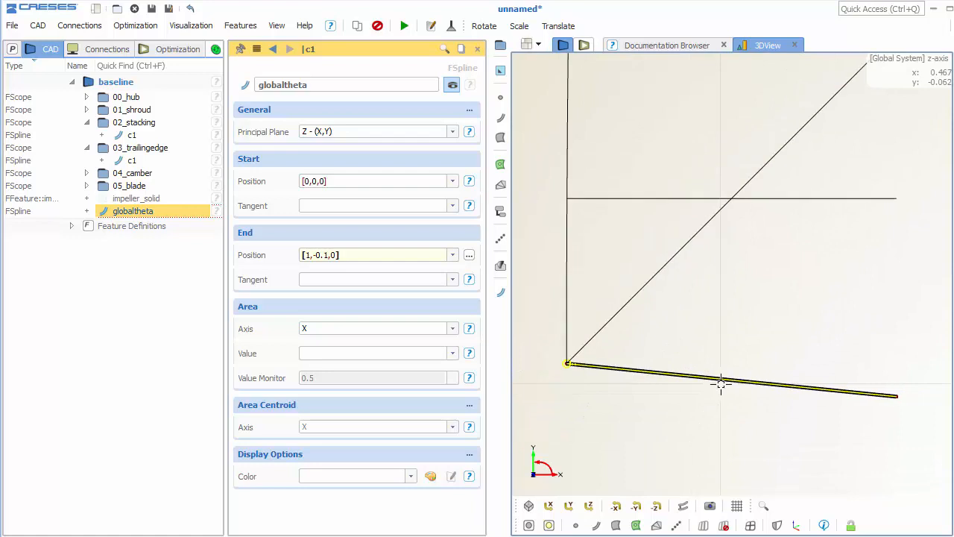
- Set Global Theta of the 04_camber engine to [globaltheta, 100], with all object types shown in the 3D view
click(87, 173)
click(138, 186)
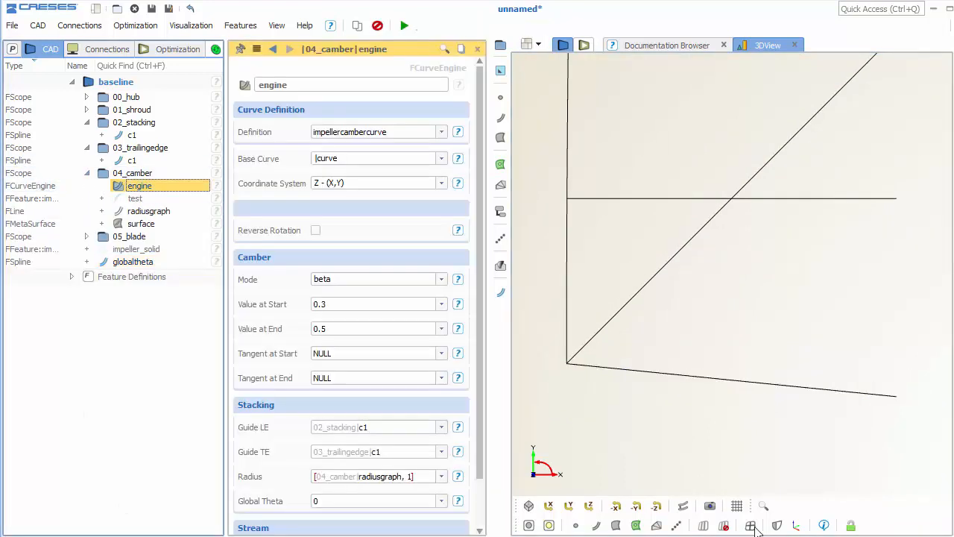
click(528, 527)
drag(635, 441, 731, 283)
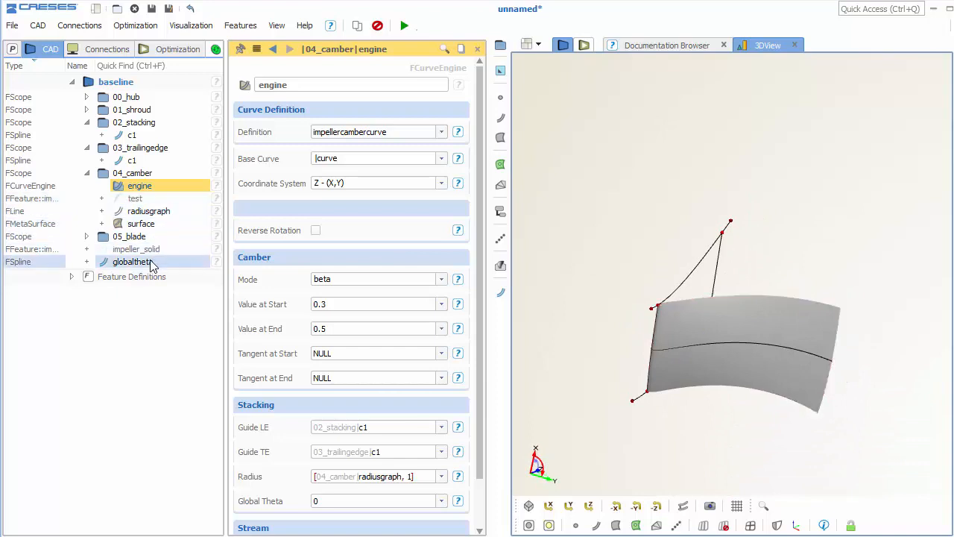
drag(144, 267, 343, 504)
key(Return)
click(368, 498)
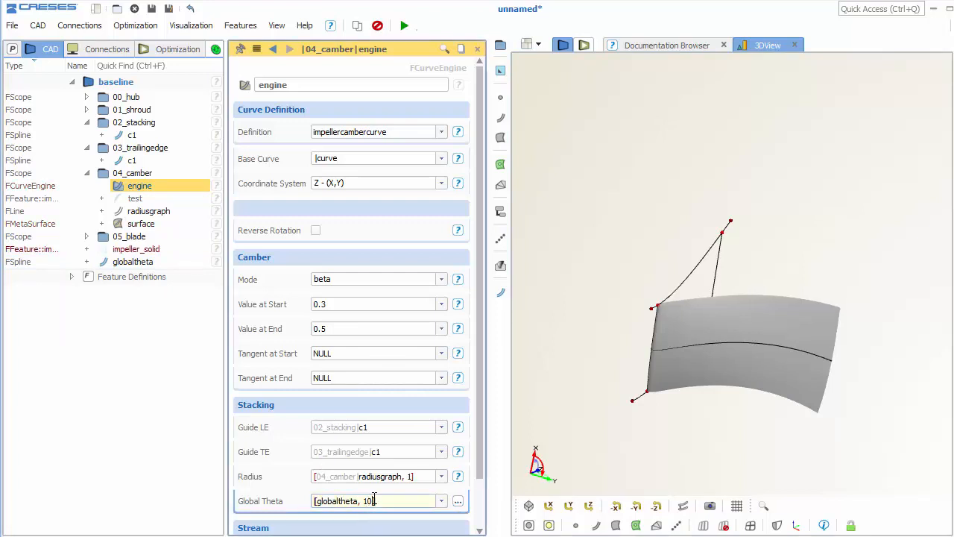
key(Return)
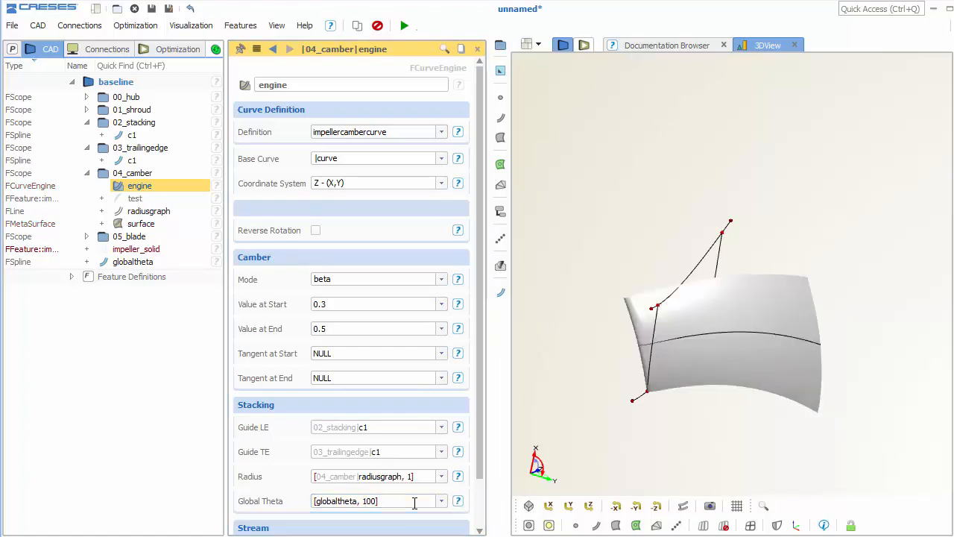
drag(690, 421, 616, 336)
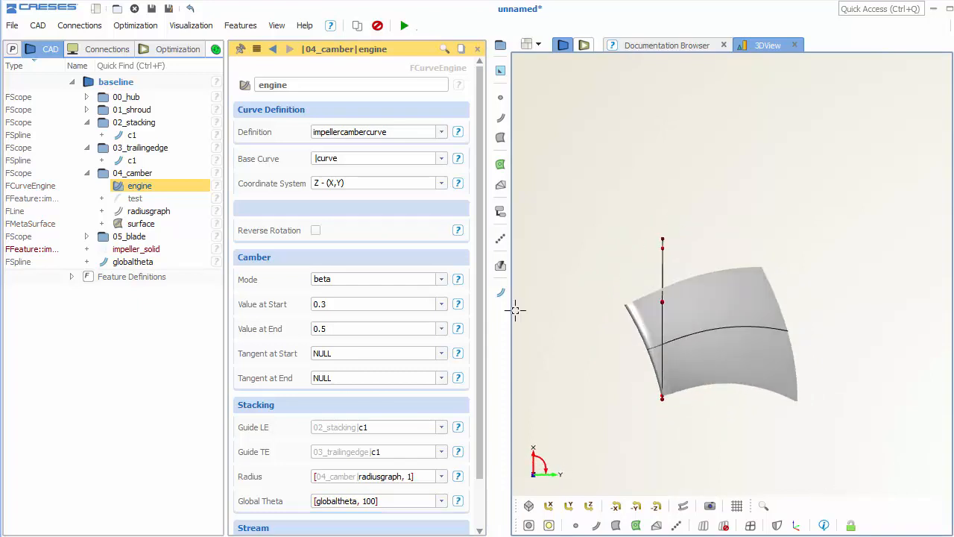
- Try 2 interpolated points in surface direction for the 04_camber surface, and settle on 5
click(168, 225)
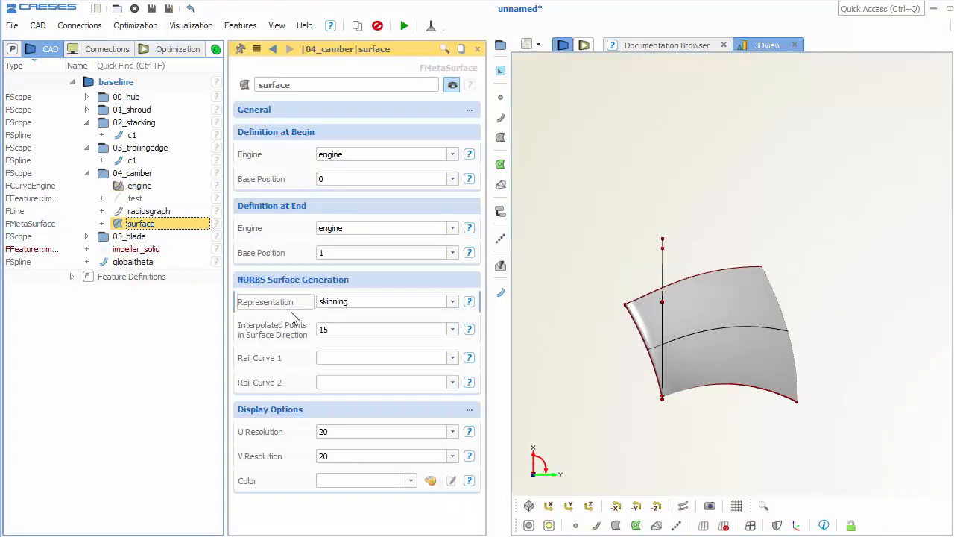
double_click(342, 330)
text(2)
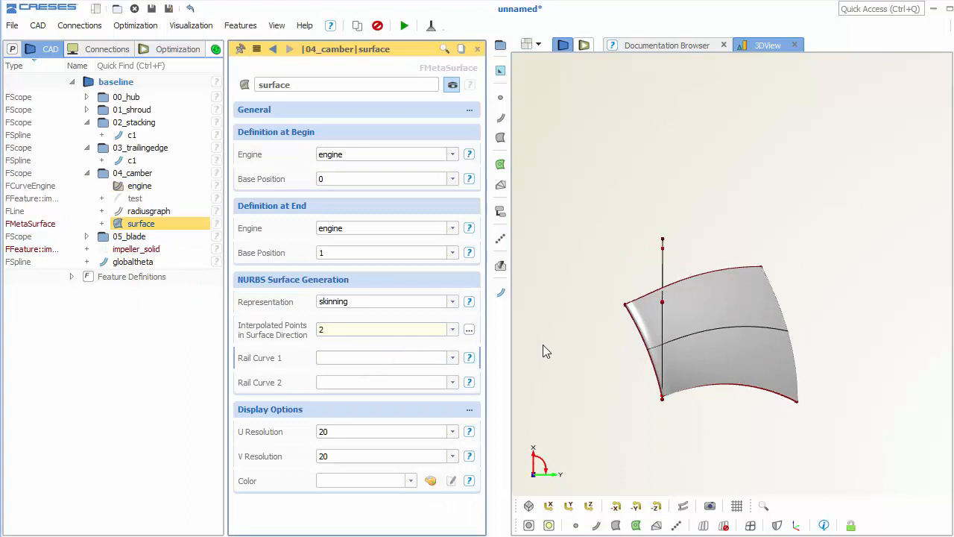
drag(688, 335, 699, 307)
click(371, 331)
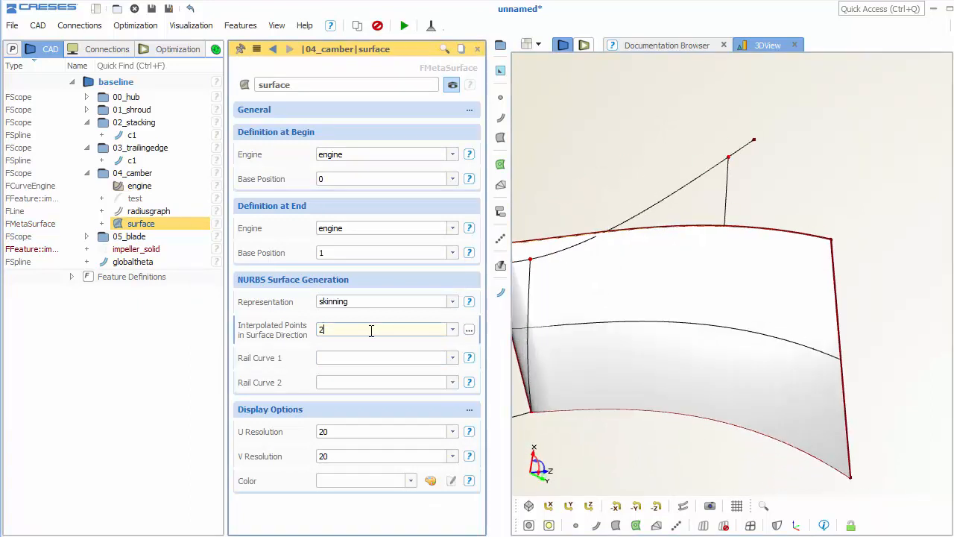
text(5)
drag(844, 348, 679, 314)
- Move globaltheta into 04_camber and group it with radiusgraph in a new scope named functions
drag(145, 261, 152, 185)
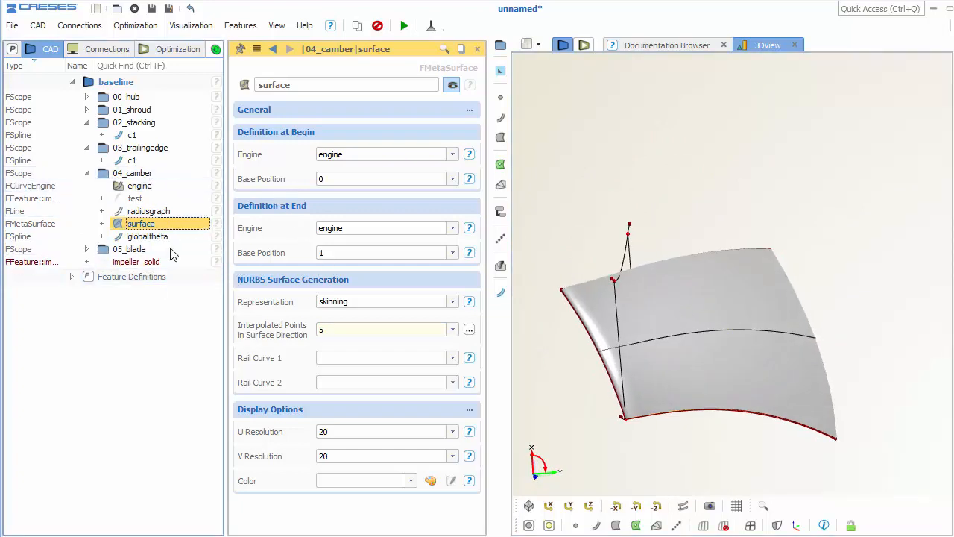
click(149, 236)
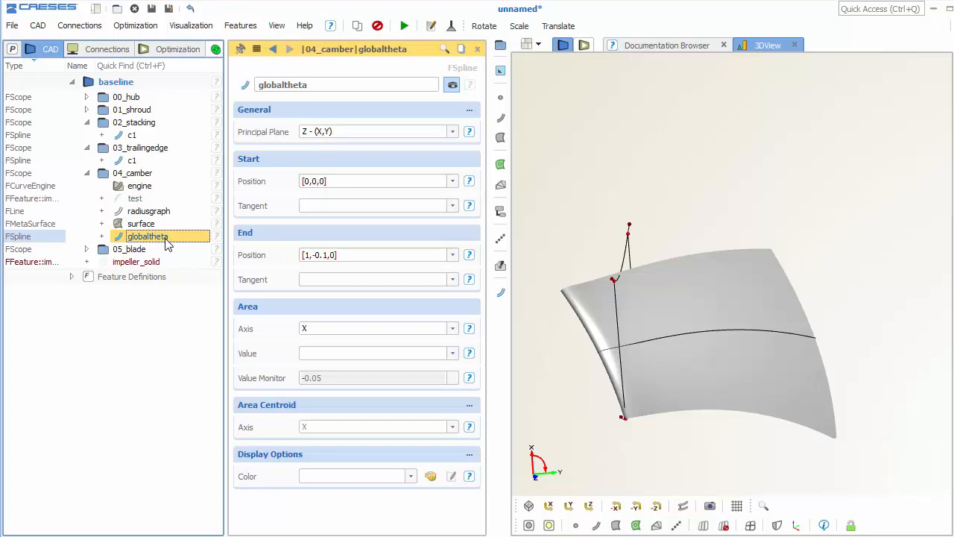
ctrl+click(153, 211)
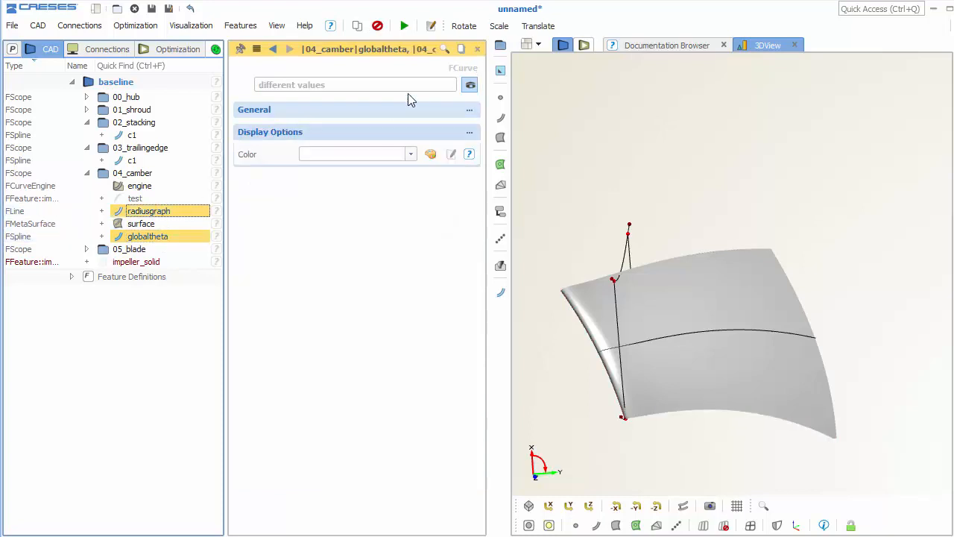
click(500, 47)
click(317, 87)
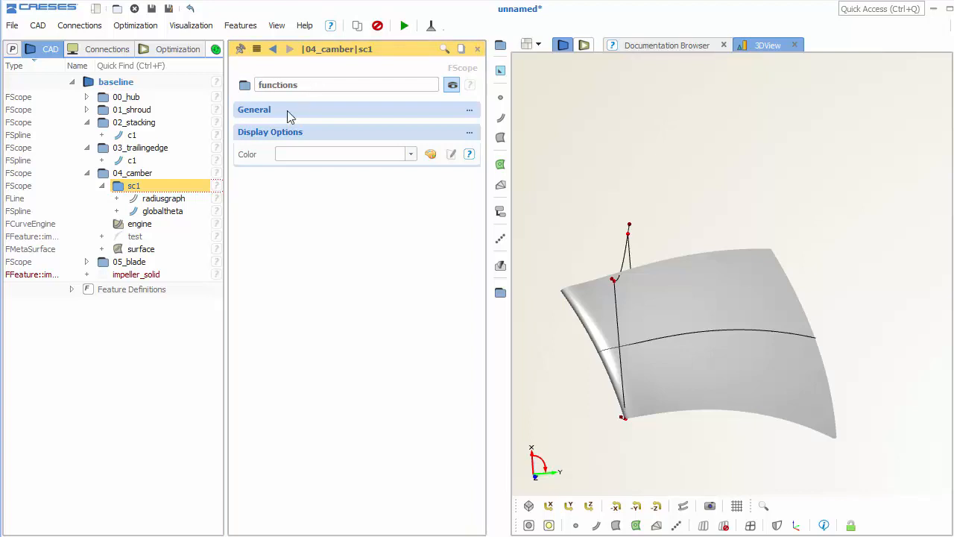
key(Return)
click(184, 341)
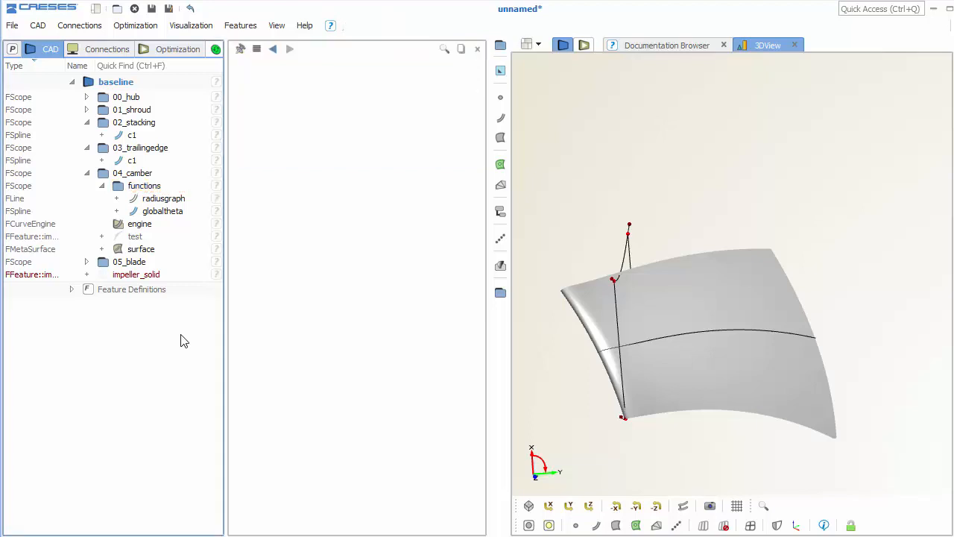
- Create an F-spline curve named thickness with start position [0,0.5,0] and end position [1,0.3,0]
right_drag(629, 241, 641, 206)
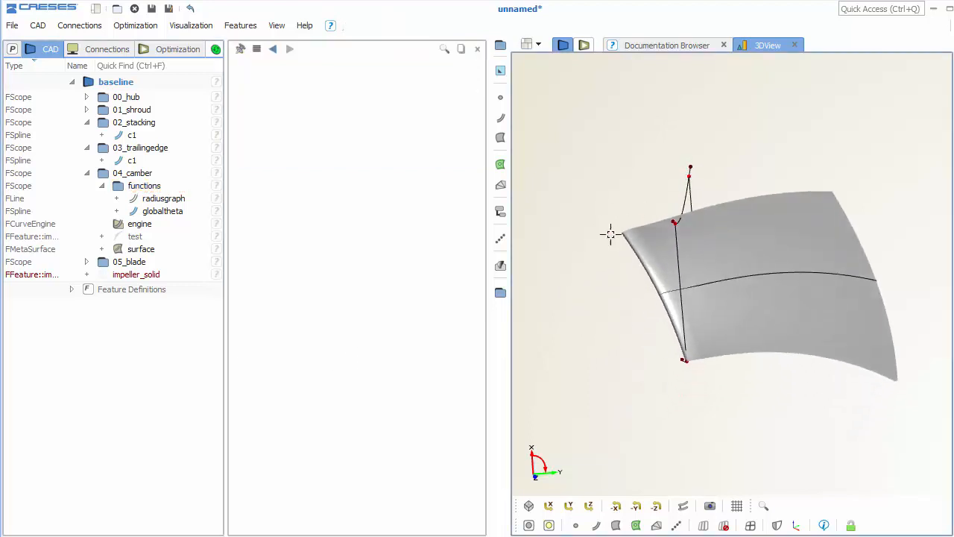
click(501, 120)
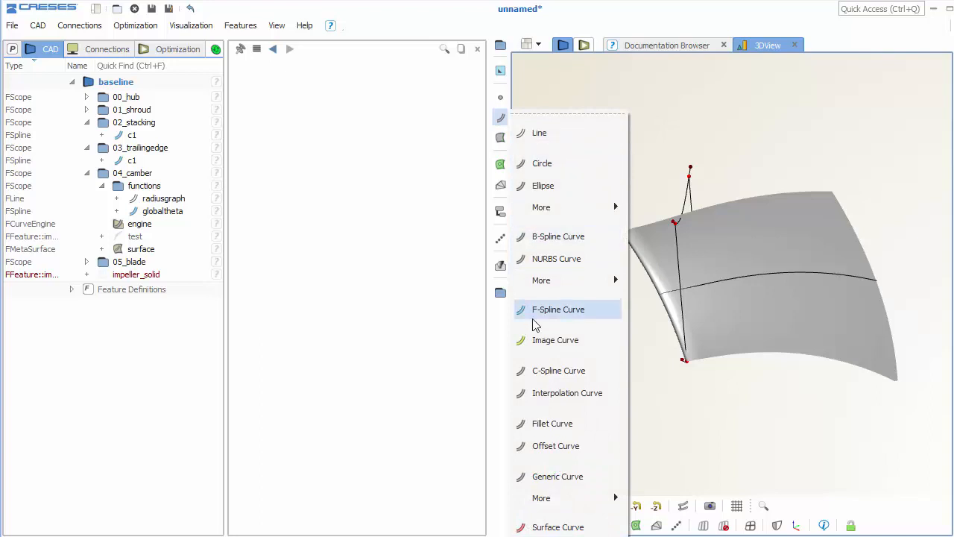
click(534, 311)
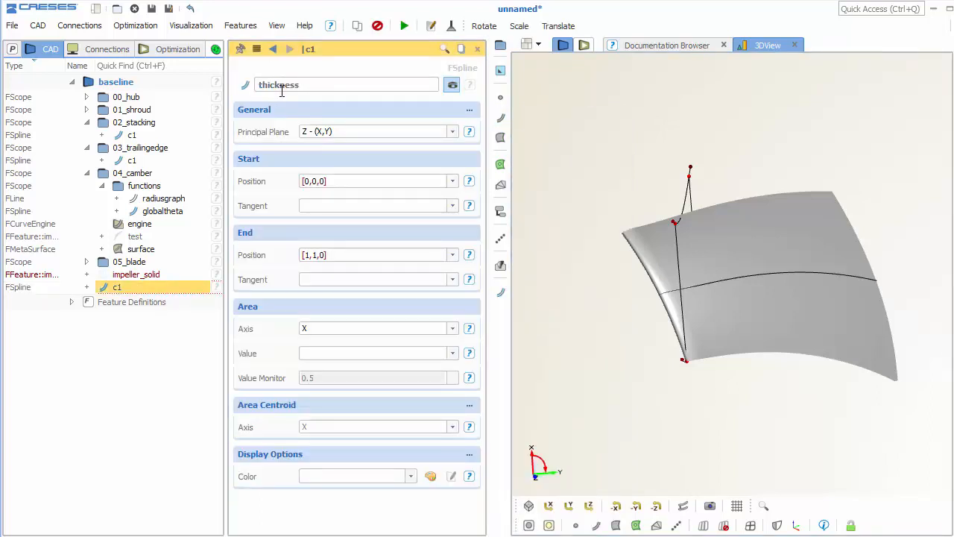
click(312, 180)
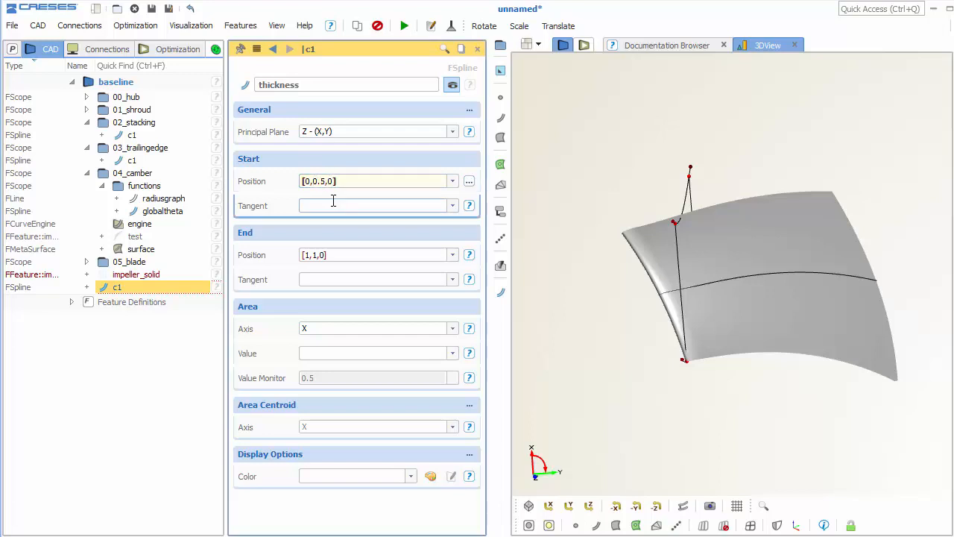
click(318, 255)
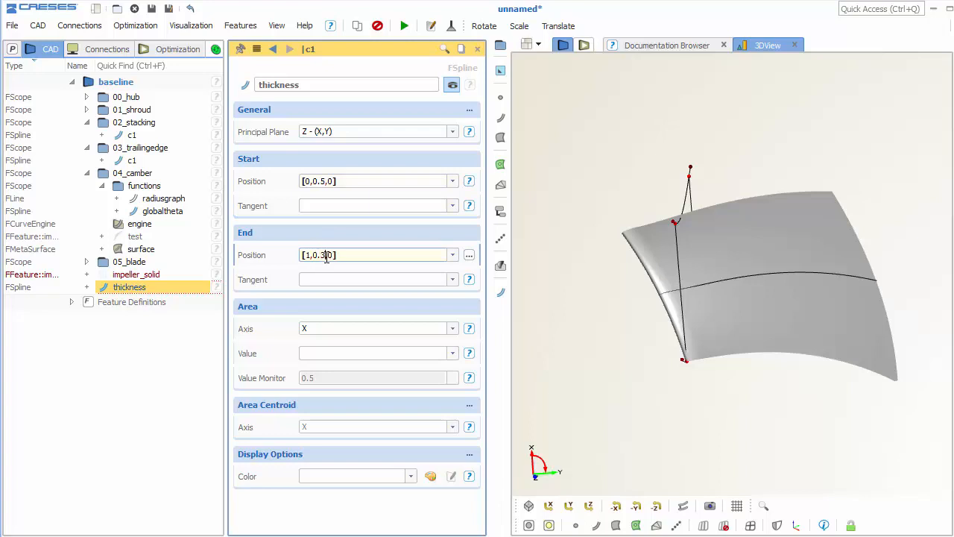
- Filter the 3D view to thickness in the Z view and set the curve's start and end tangents to 0
click(589, 506)
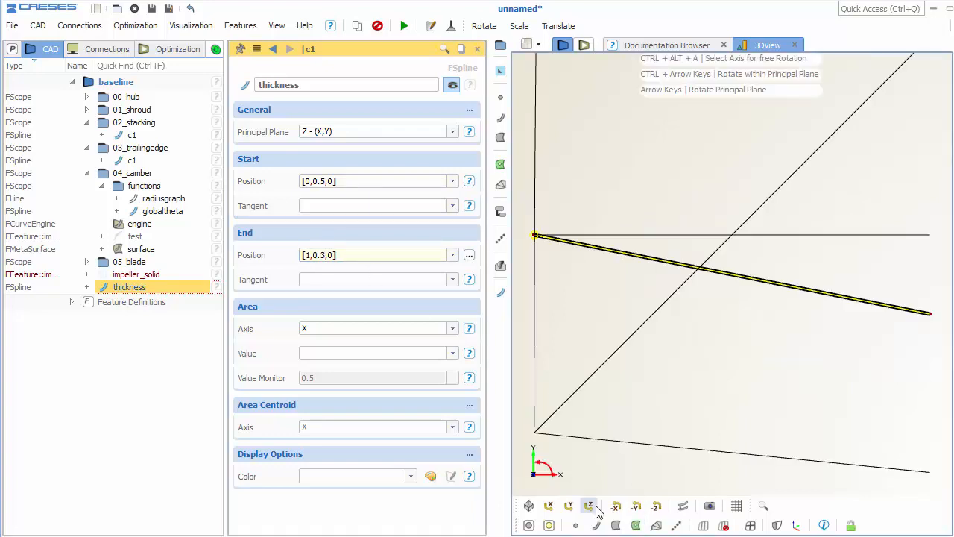
scroll(620, 452, down, 2)
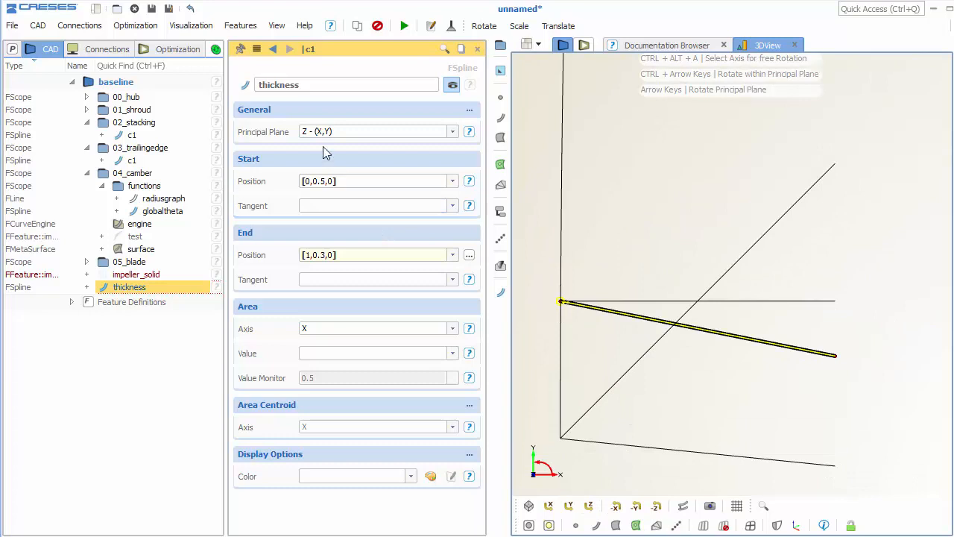
click(769, 507)
text(thickness)
click(336, 206)
text(0)
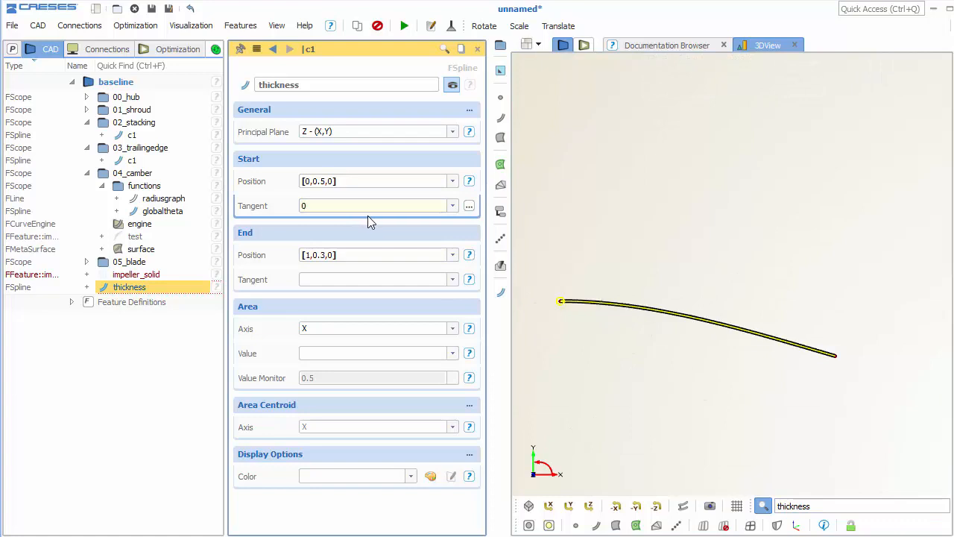
click(355, 279)
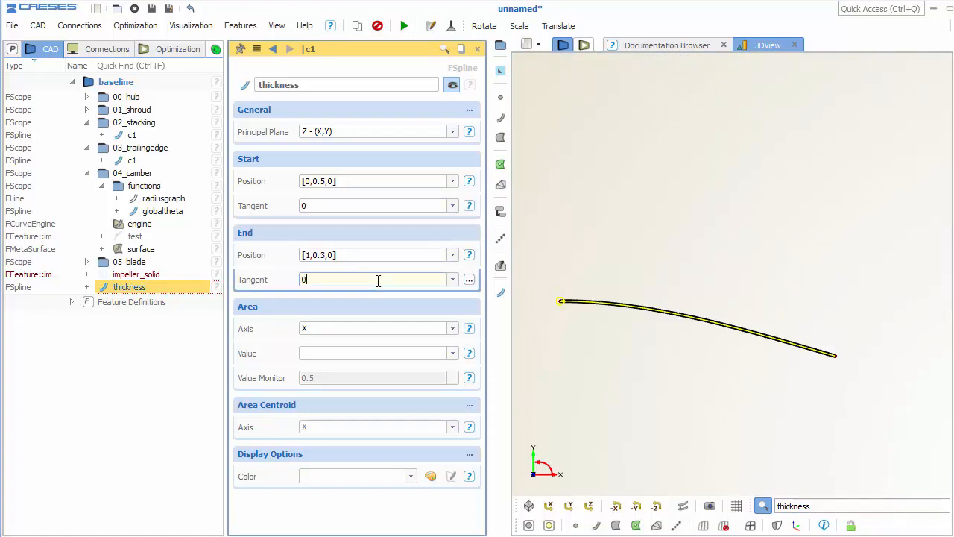
key(Return)
scroll(627, 379, down, 2)
middle_drag(643, 376, 685, 316)
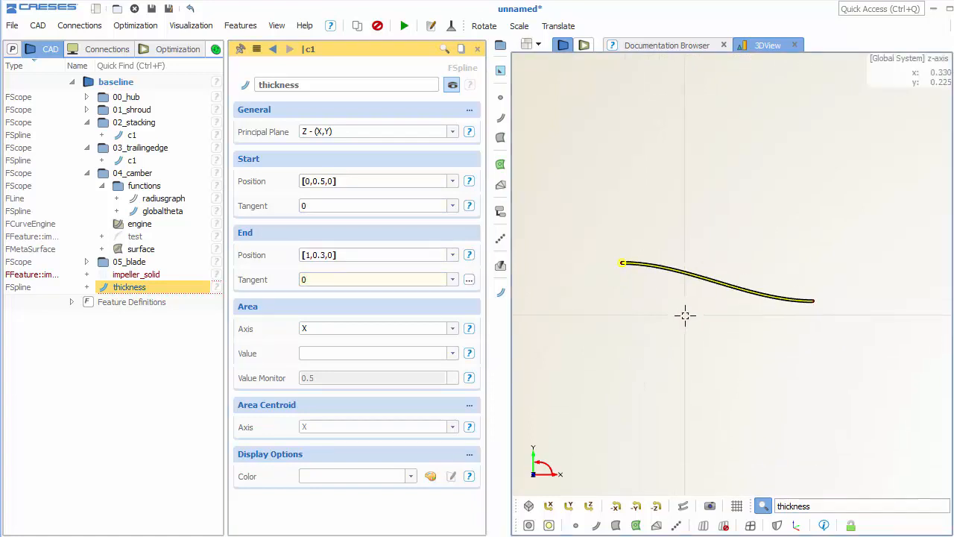
- Remove the name filter from the 3D view and display all object types, with the blade and contour curves in perspective
click(764, 508)
click(530, 526)
scroll(691, 365, down, 1)
drag(691, 364, 692, 335)
scroll(683, 271, up, 2)
drag(682, 270, 768, 254)
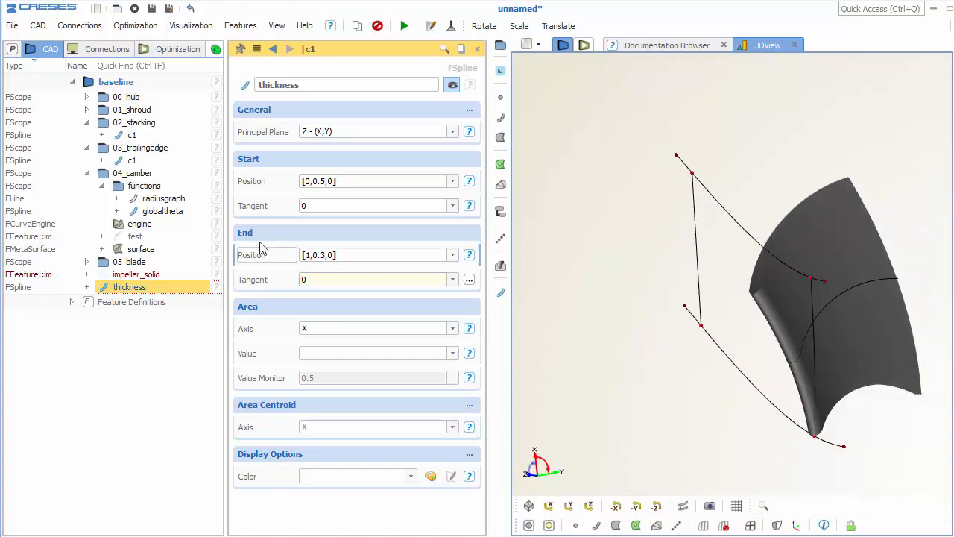
- Set Thickness LE of the 05_blade engine to [thickness, 10]
click(87, 262)
click(128, 274)
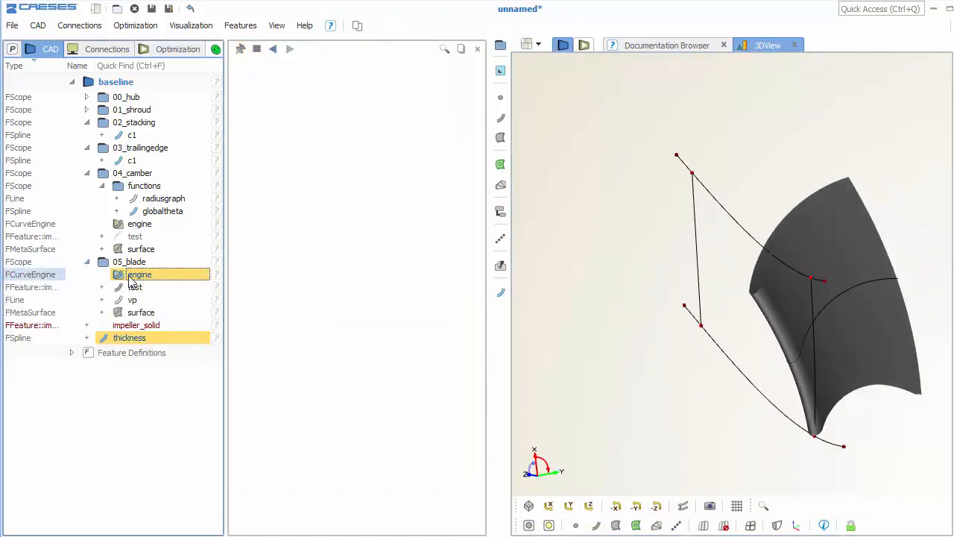
drag(123, 337, 320, 280)
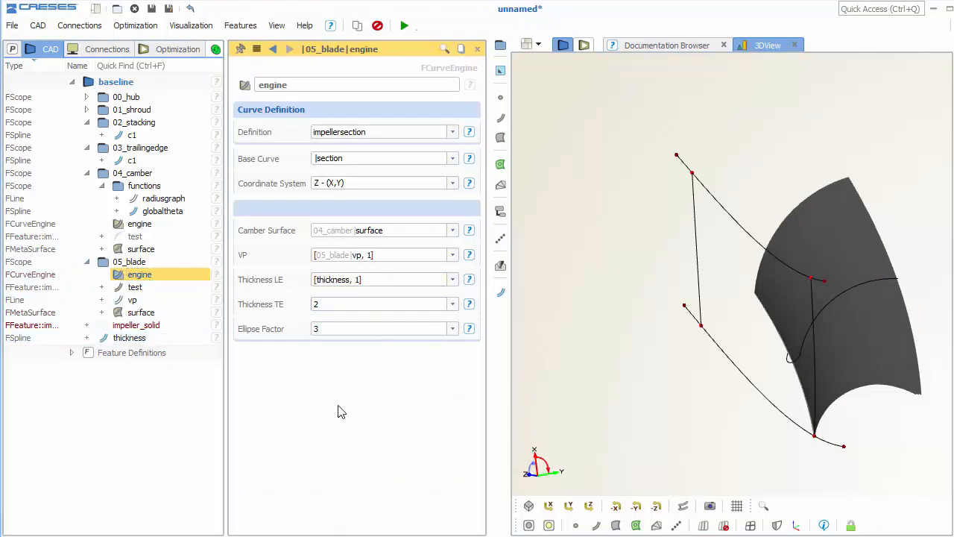
click(362, 279)
text(0)
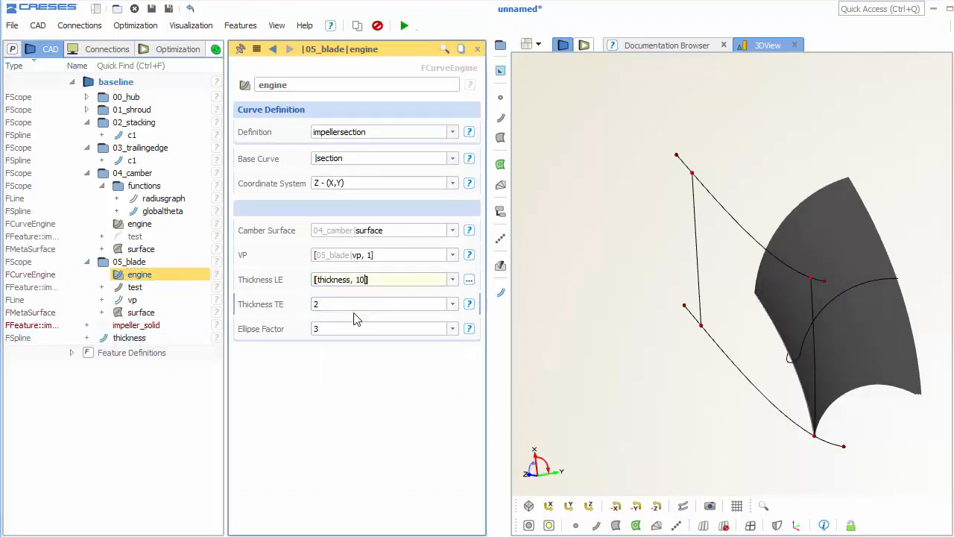
key(Return)
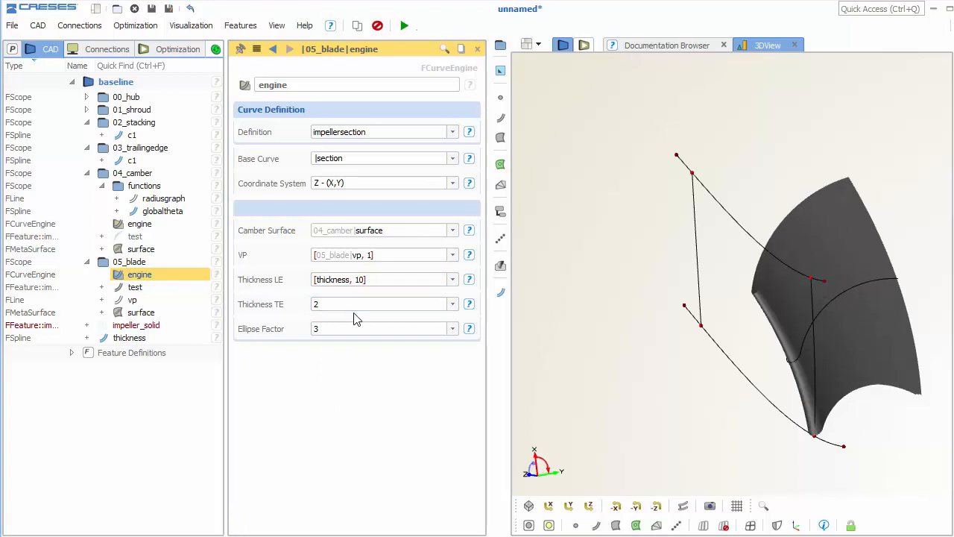
- Show impeller_solid in the 3D view and hide the plain surfaces
click(104, 326)
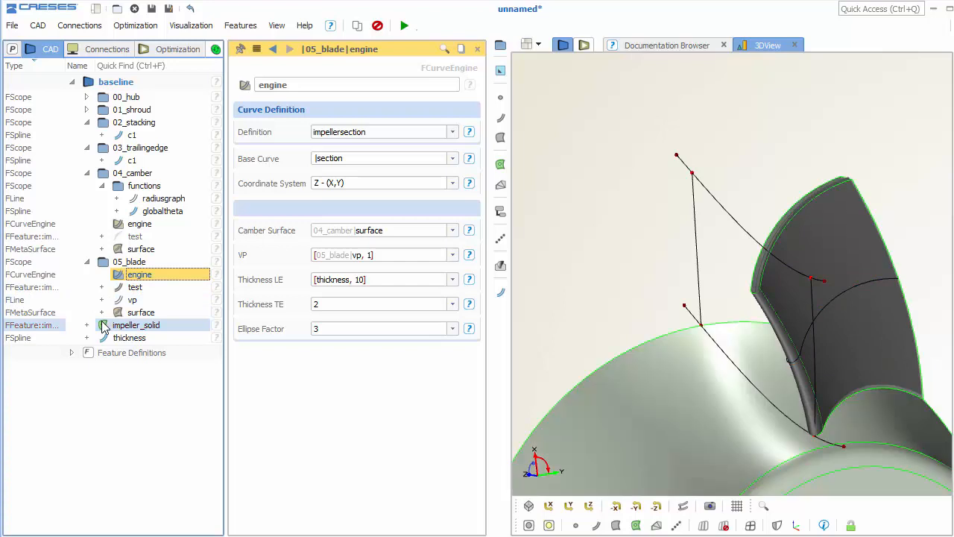
click(619, 528)
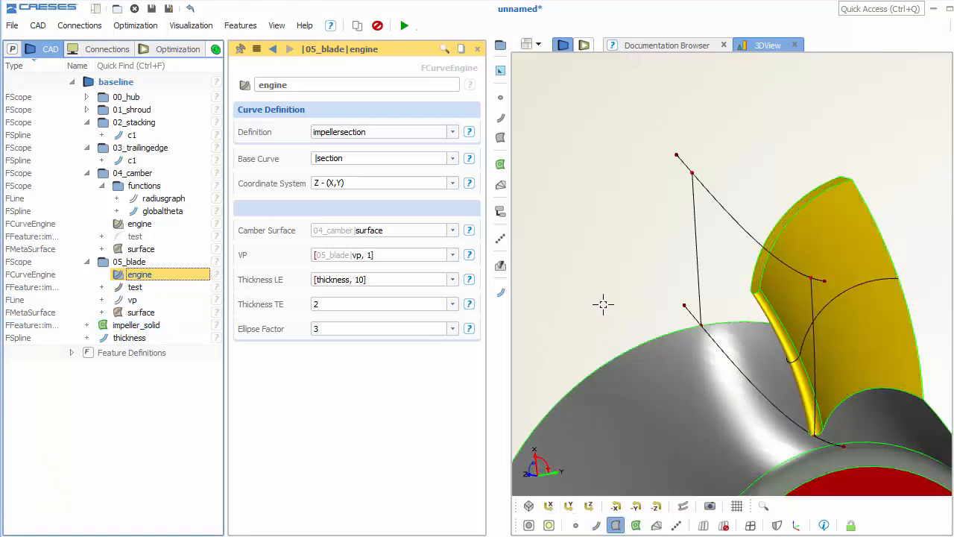
click(603, 305)
drag(694, 326, 701, 307)
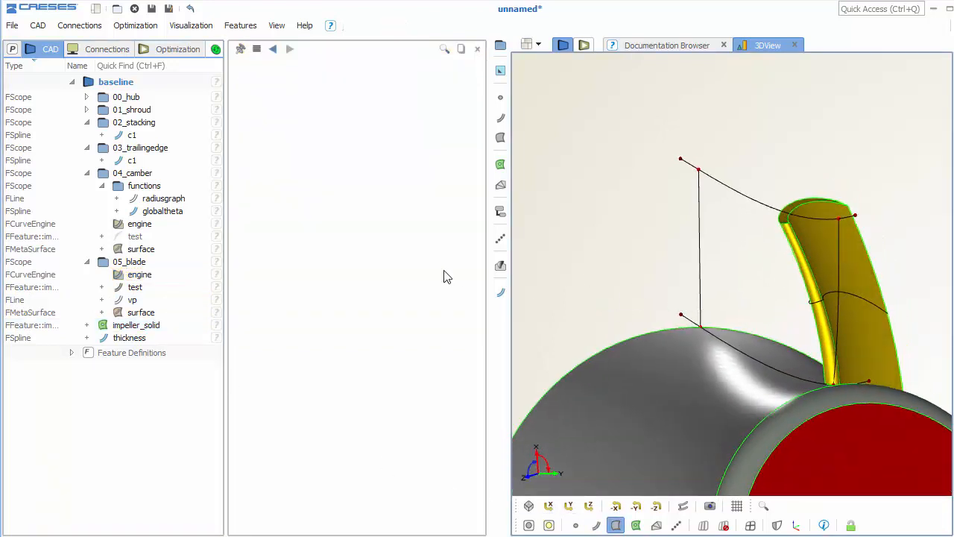
- Set the end position of the thickness curve to [1,0.2,0] and check the blade's leading edge on the solid
click(131, 337)
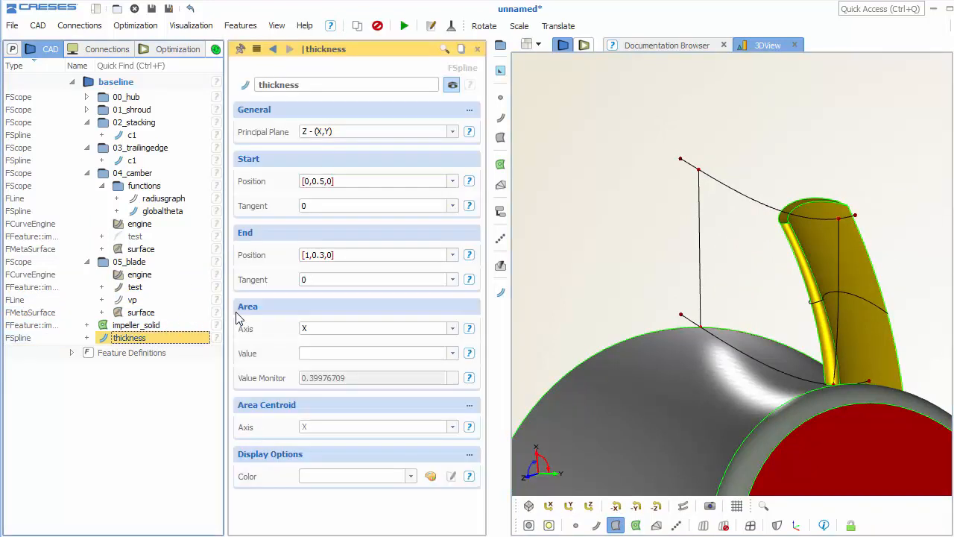
click(322, 255)
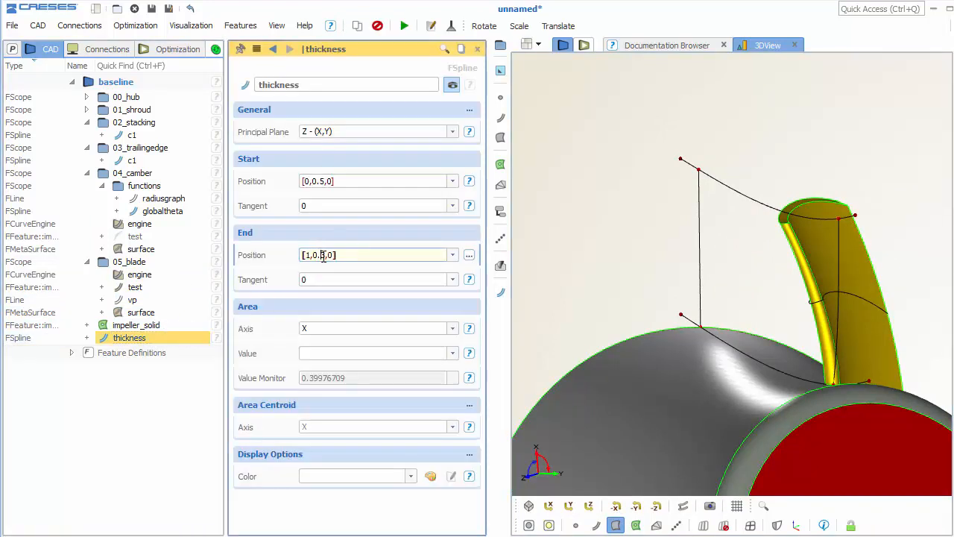
double_click(325, 255)
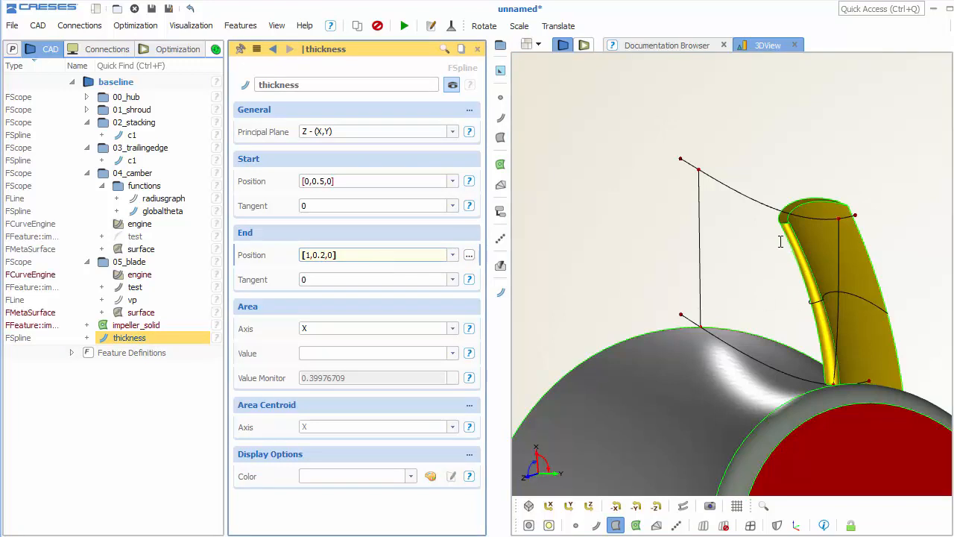
scroll(781, 238, up, 8)
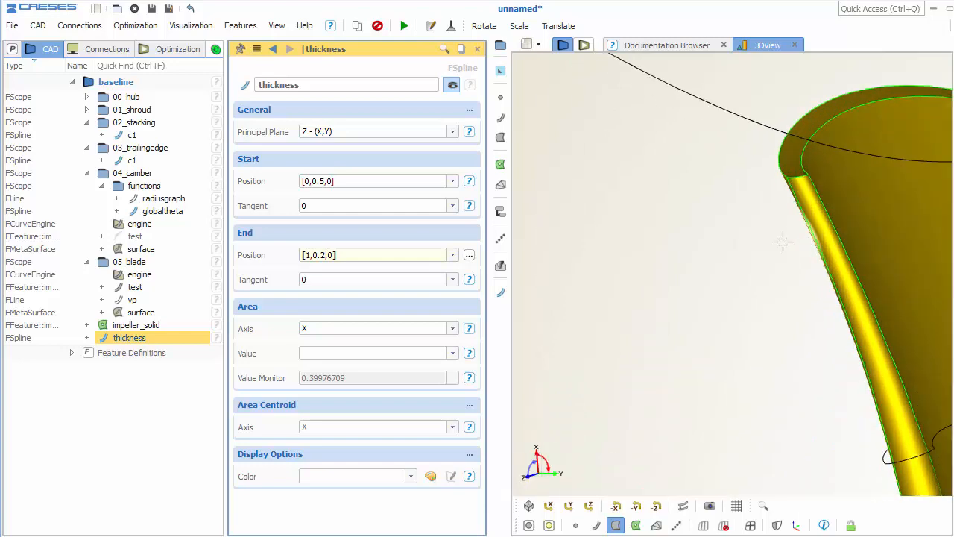
right_drag(691, 273, 626, 268)
scroll(635, 283, down, 6)
drag(745, 332, 724, 349)
- Hide the curves and points so that only the impeller solid is displayed
click(596, 526)
drag(753, 283, 672, 400)
click(574, 526)
drag(751, 304, 763, 270)
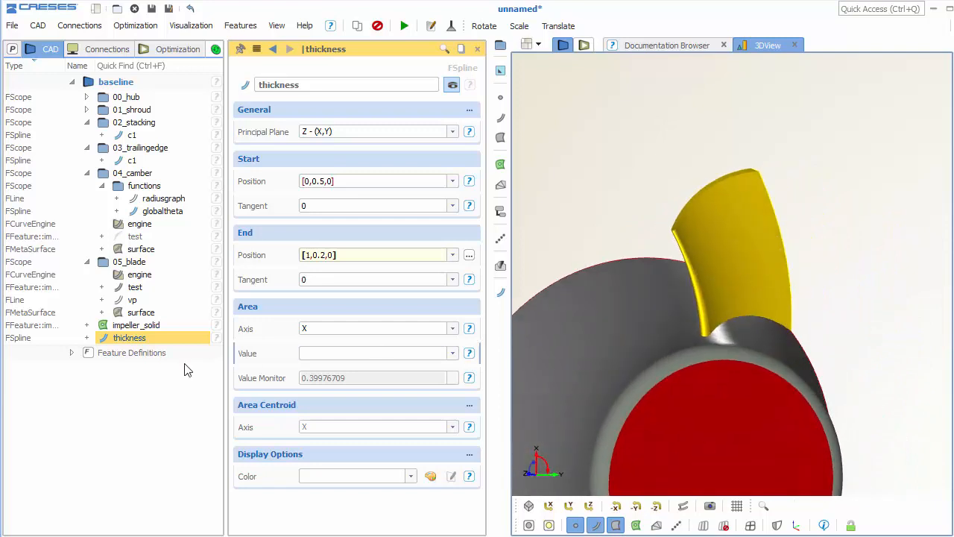
- Move the thickness curve into the 05_blade scope
drag(148, 339, 176, 263)
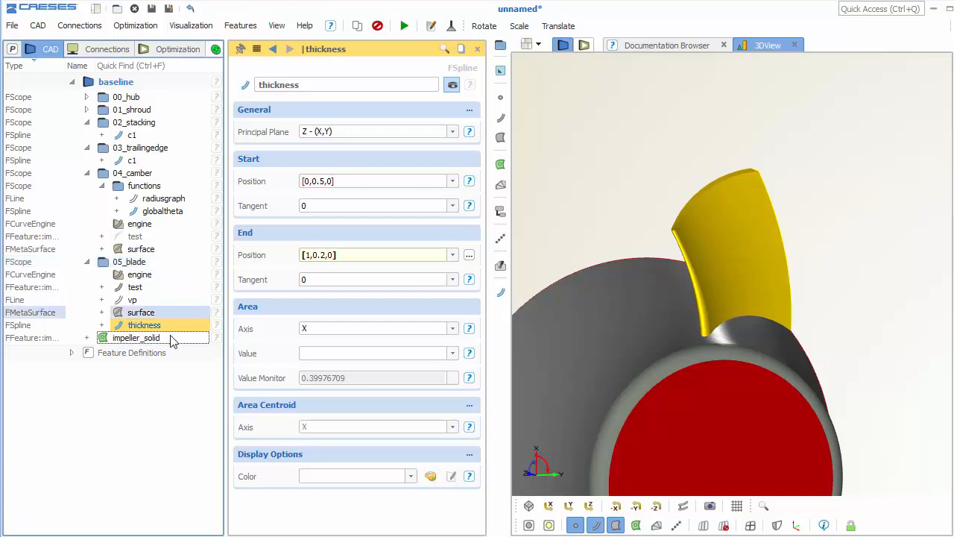
click(173, 404)
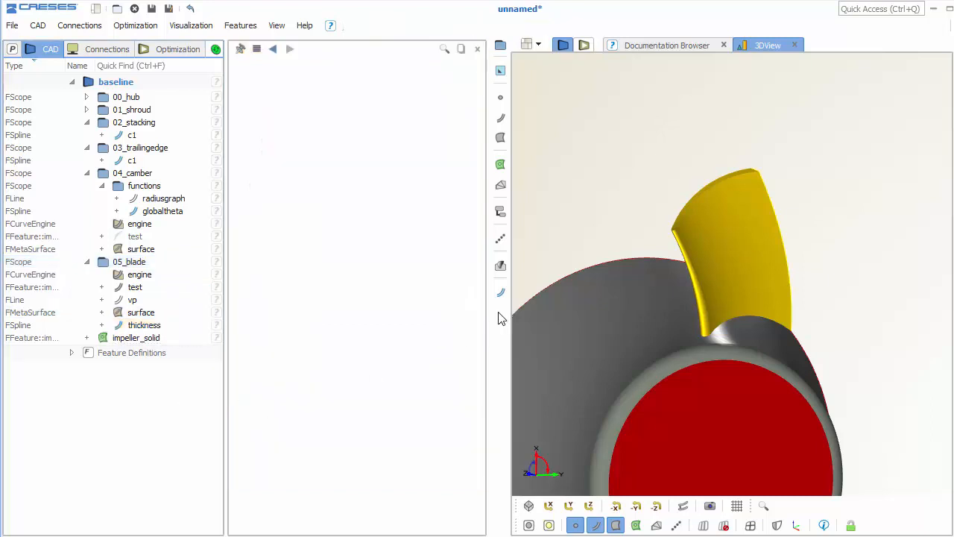
- Create an F-spline curve named camber_start with start position [0,0.3,0] and end position [1,0.4,0]
click(501, 118)
click(574, 310)
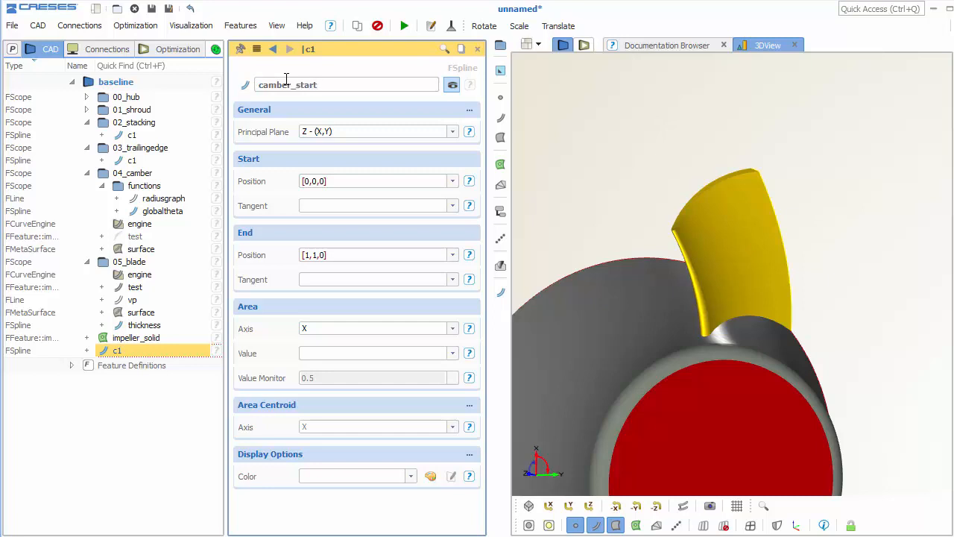
click(317, 182)
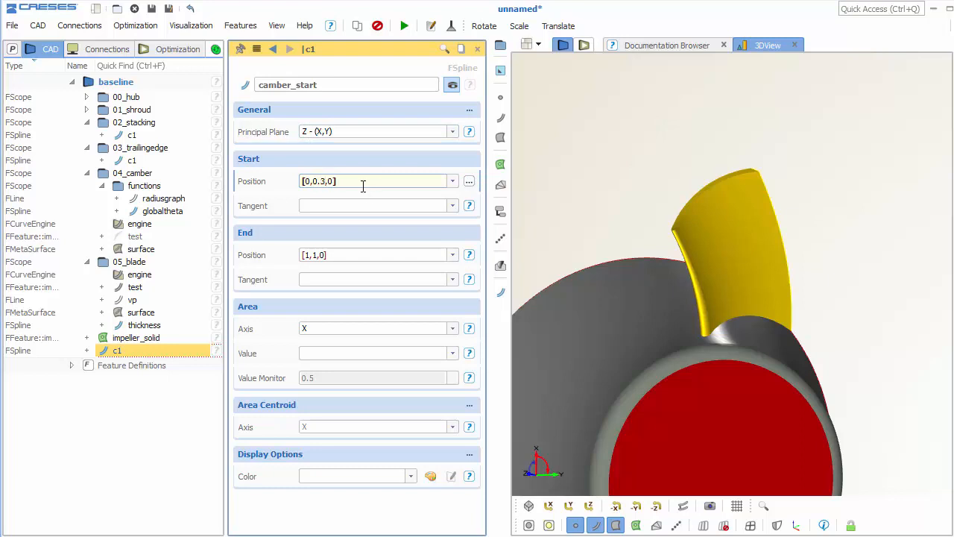
double_click(316, 256)
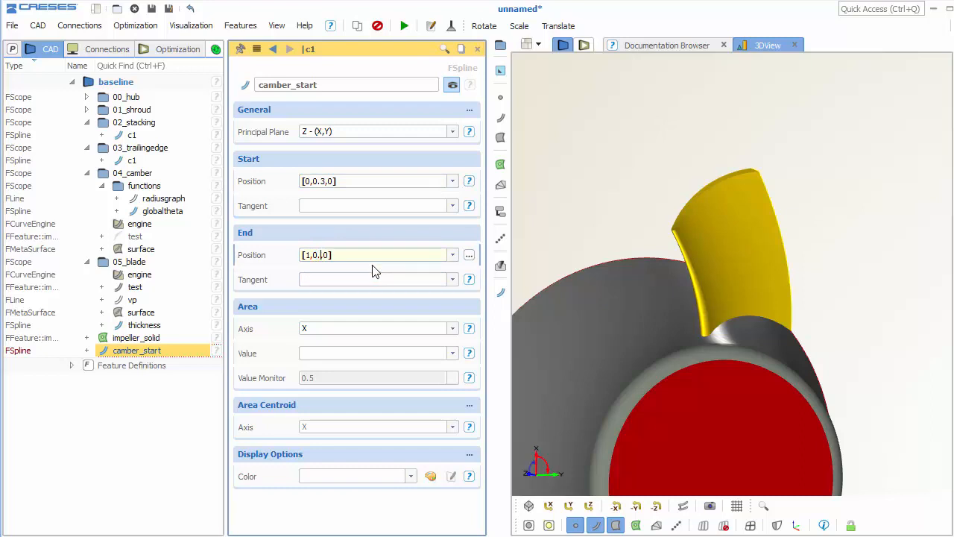
- Filter the Z view to camber, showing points and curves while hiding surfaces and solids
click(589, 505)
click(616, 526)
click(635, 525)
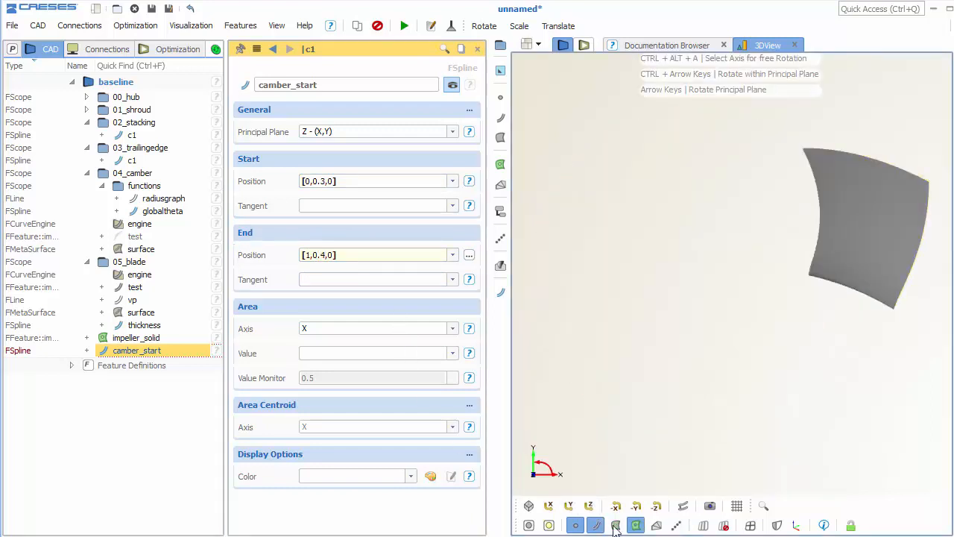
click(575, 526)
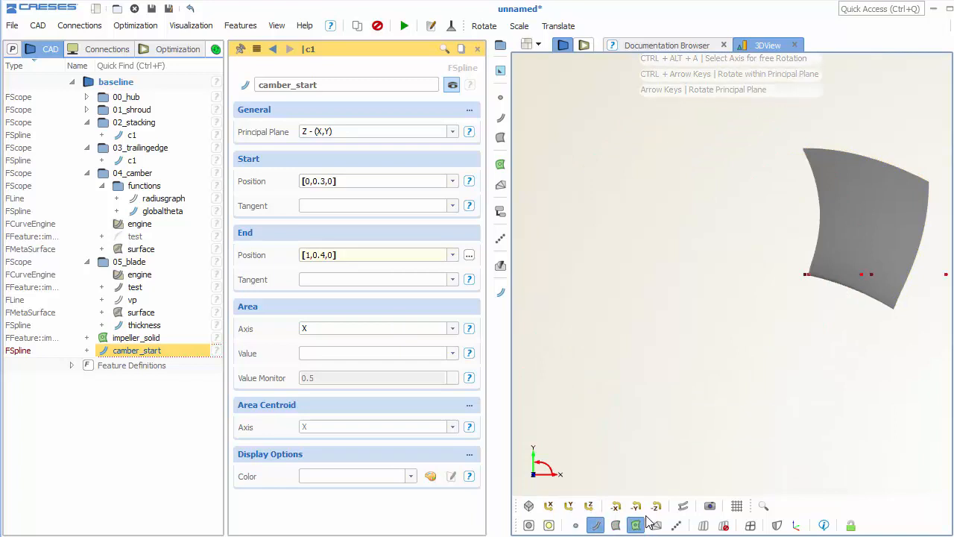
click(590, 506)
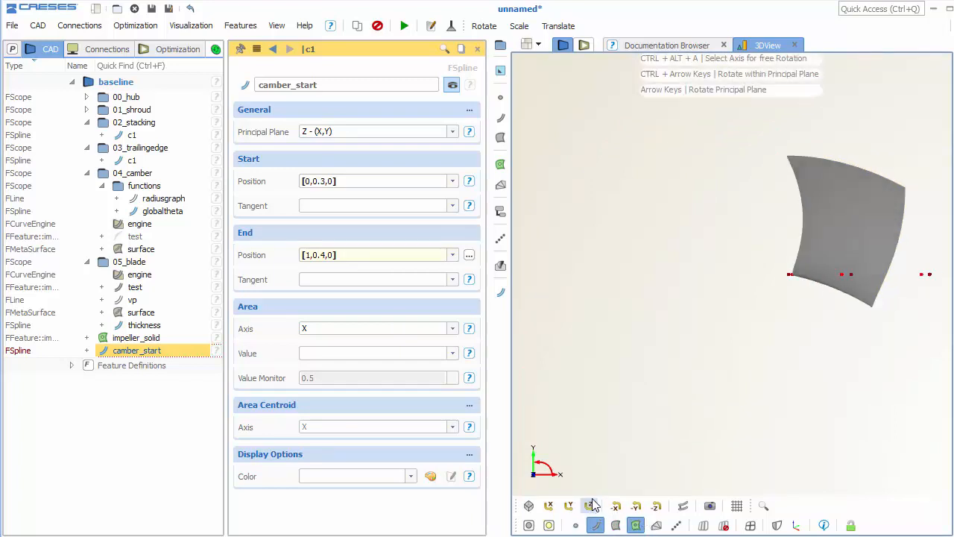
click(764, 506)
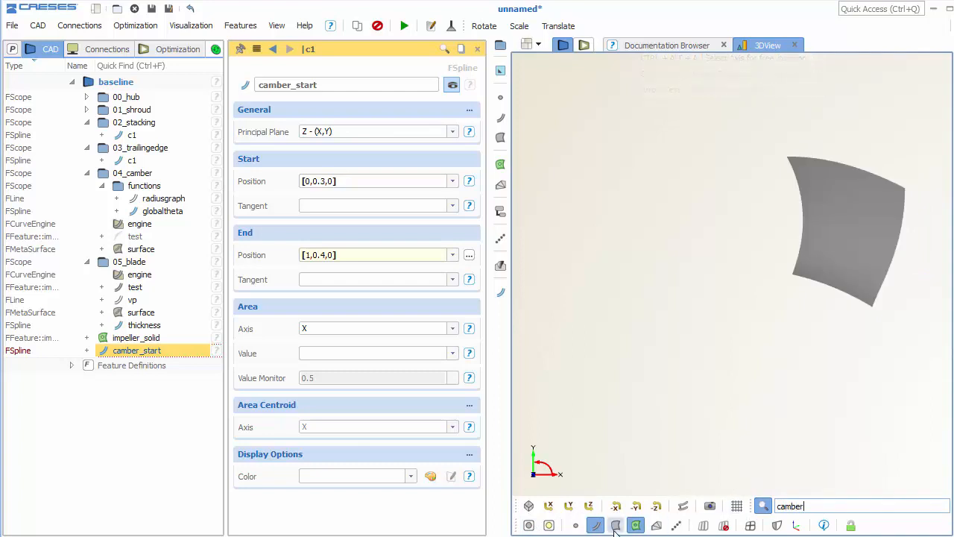
click(589, 506)
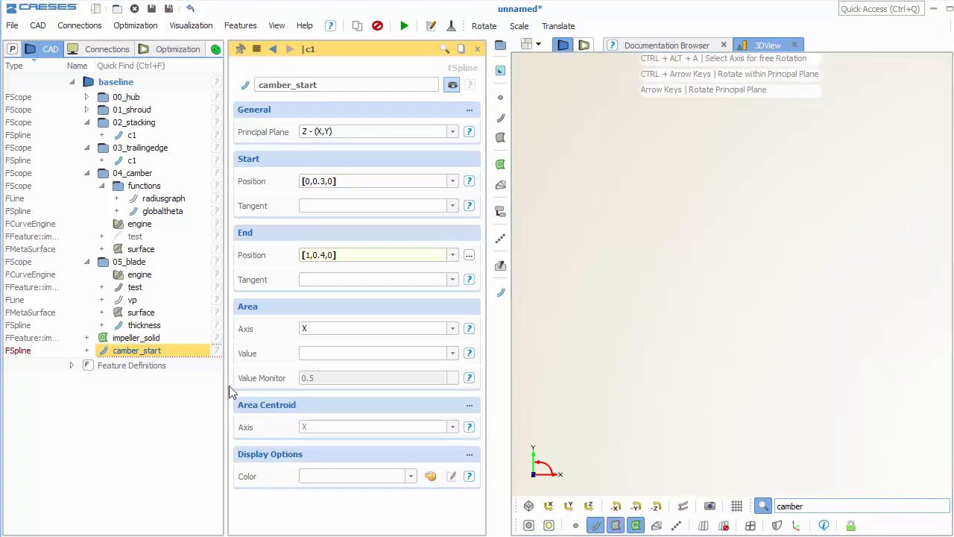
click(596, 525)
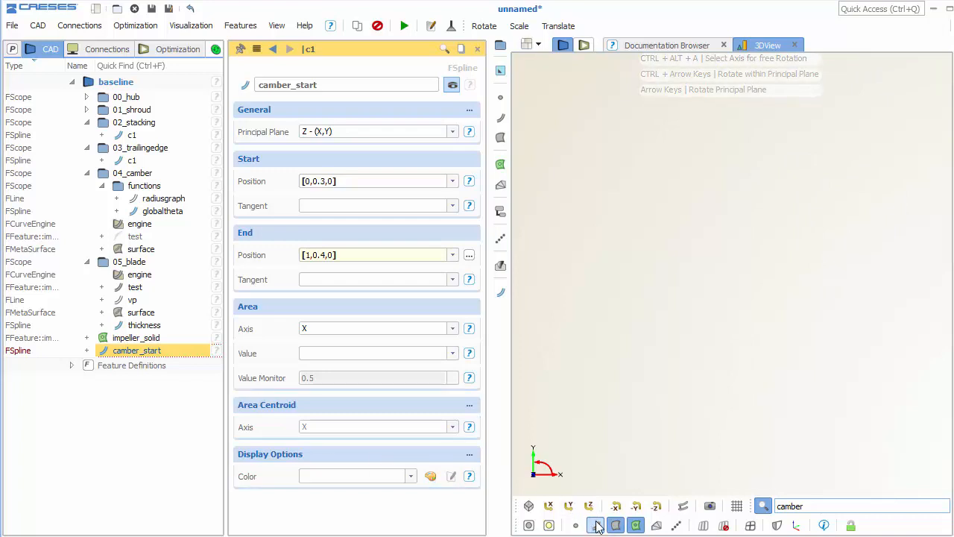
scroll(711, 383, down, 1)
middle_drag(711, 383, 717, 411)
scroll(717, 411, up, 2)
- Set the start tangent of the camber_start curve to 0
click(358, 208)
text(0)
key(Return)
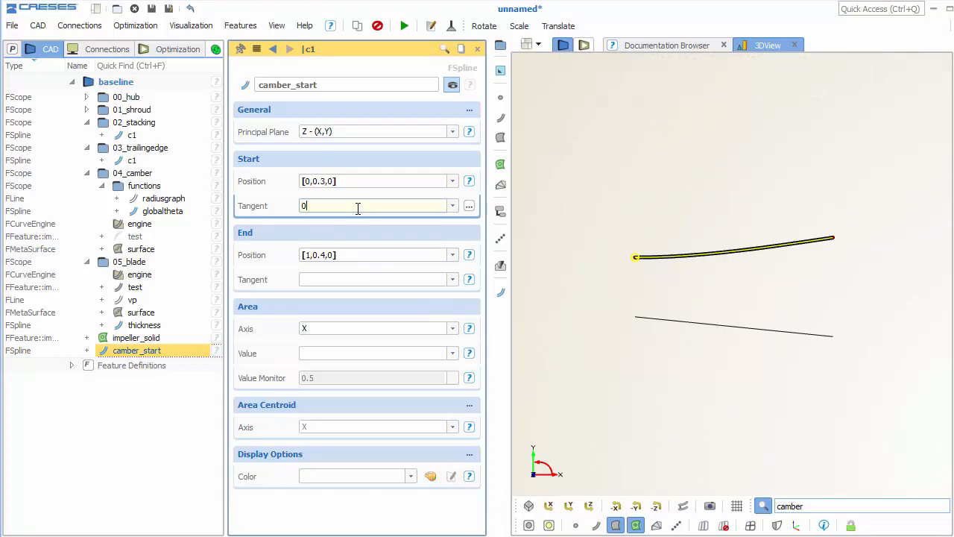
- Remove the camber name filter from the 3D view and show the surfaces and solids again
scroll(703, 324, down, 2)
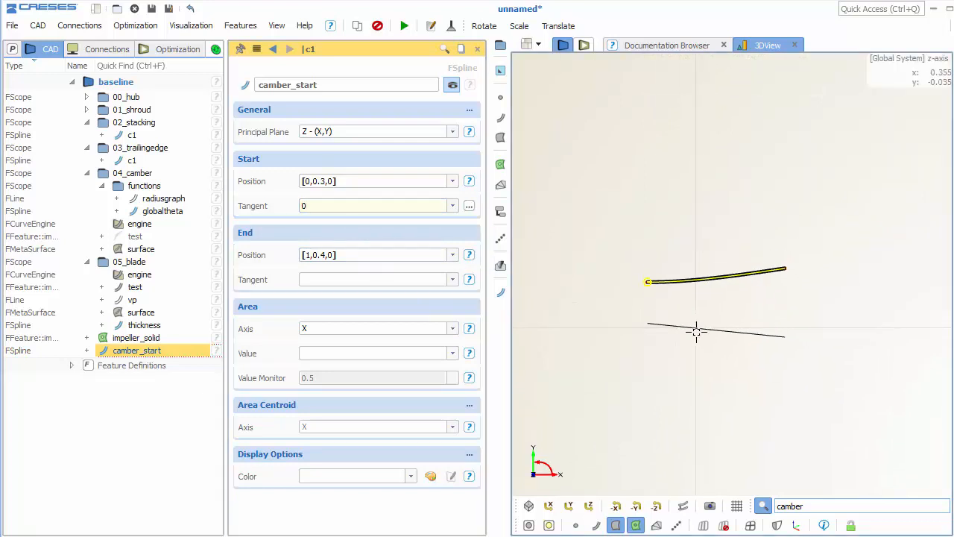
scroll(697, 306, up, 2)
click(763, 506)
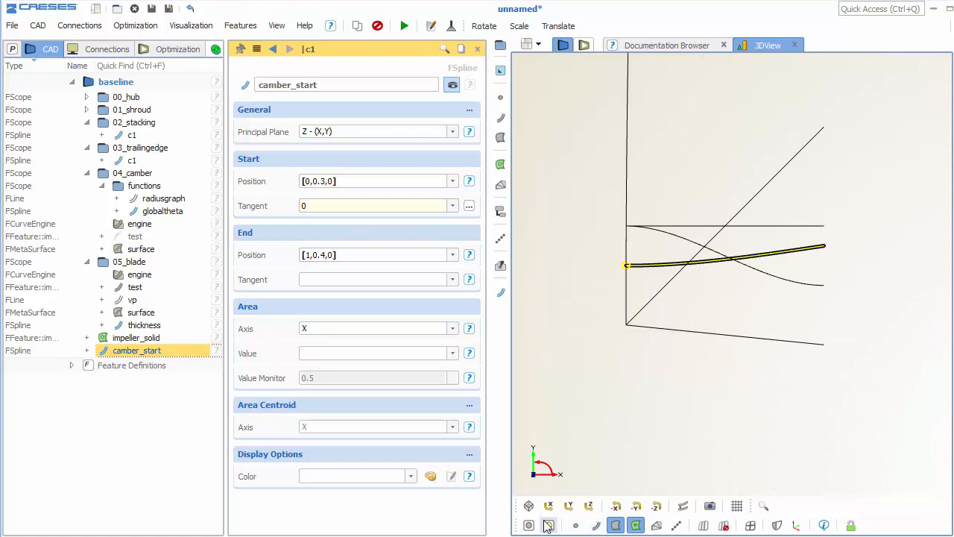
click(616, 526)
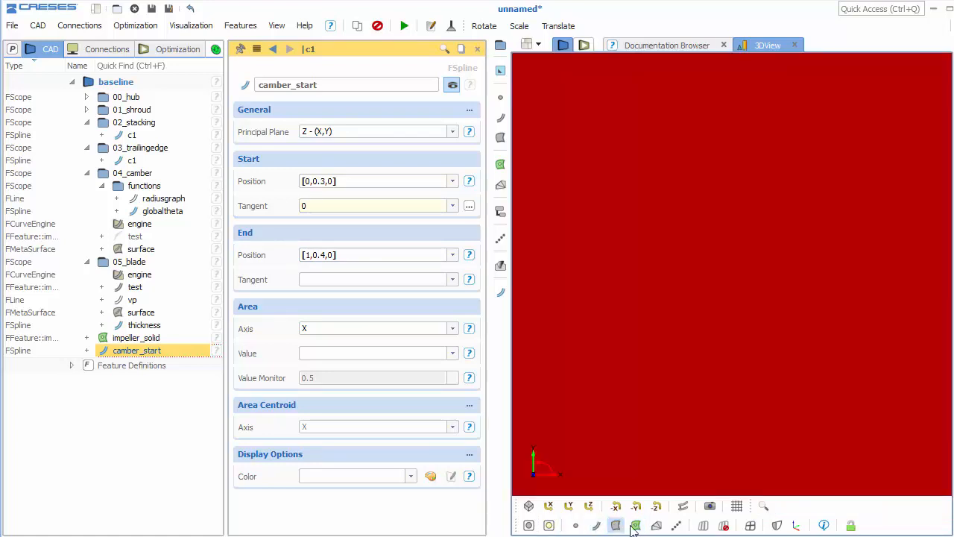
click(530, 525)
scroll(630, 418, down, 2)
drag(723, 311, 537, 192)
- Move camber_start into the functions scope of 04_camber and set the camber engine's Value at Start to [camber_start, 1]
drag(184, 352, 181, 188)
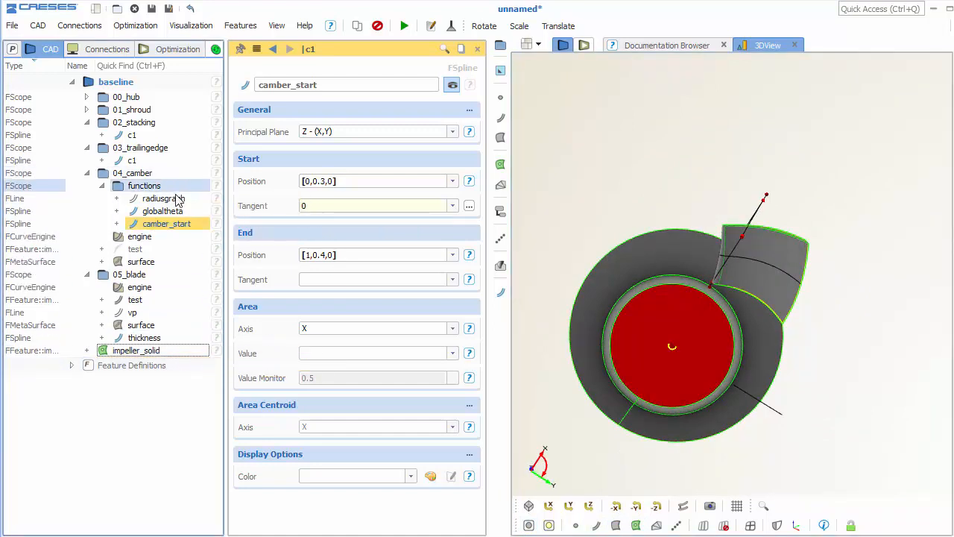
click(187, 239)
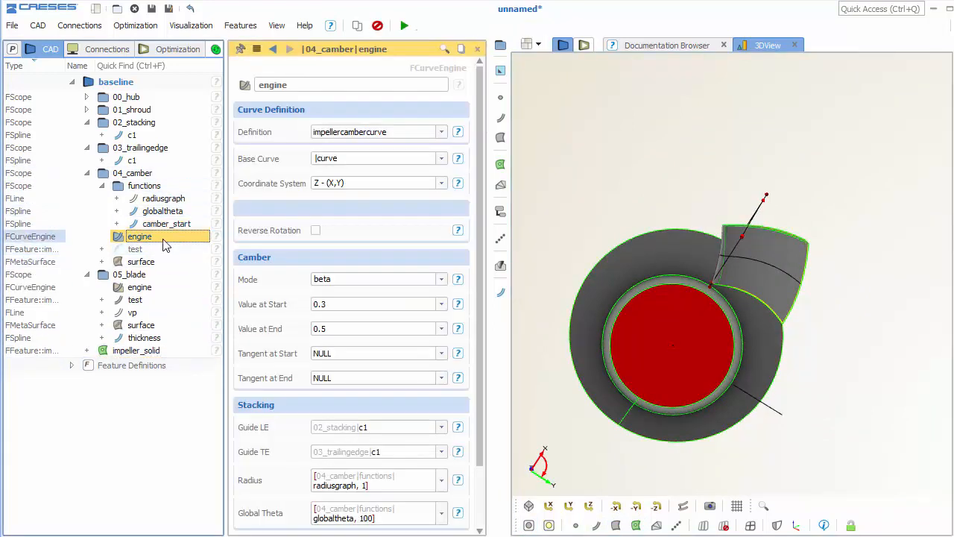
drag(164, 224, 334, 312)
key(Return)
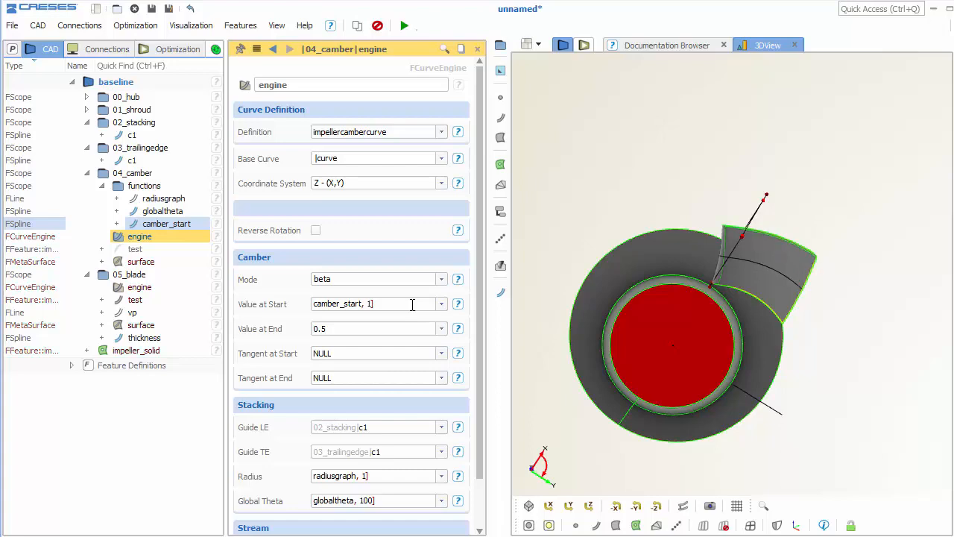
- Try [1,0.5,0] as the end position of the camber_start curve and restore it to [1,0.4,0]
scroll(725, 239, up, 3)
drag(725, 239, 641, 430)
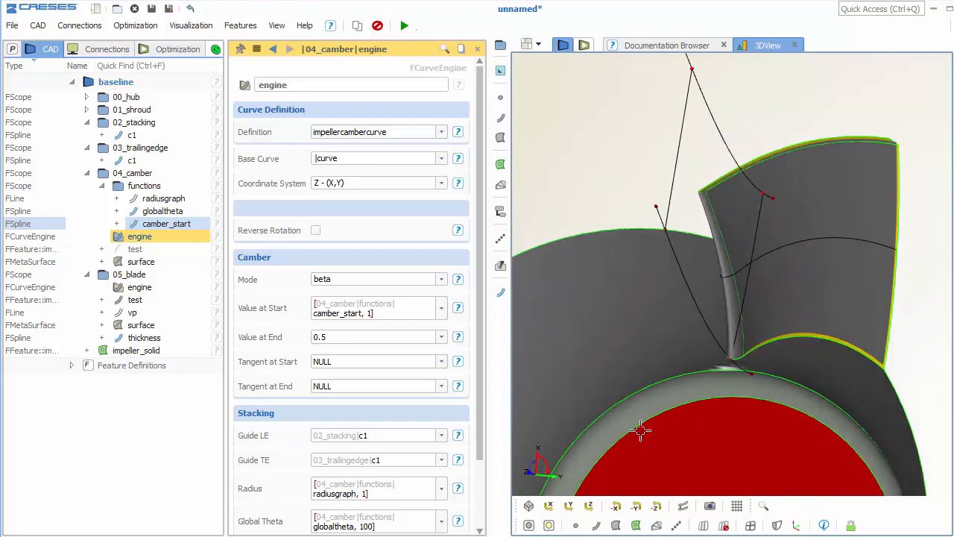
click(615, 528)
mouse_move(857, 307)
mouse_down()
mouse_move(756, 284)
mouse_move(708, 287)
mouse_up()
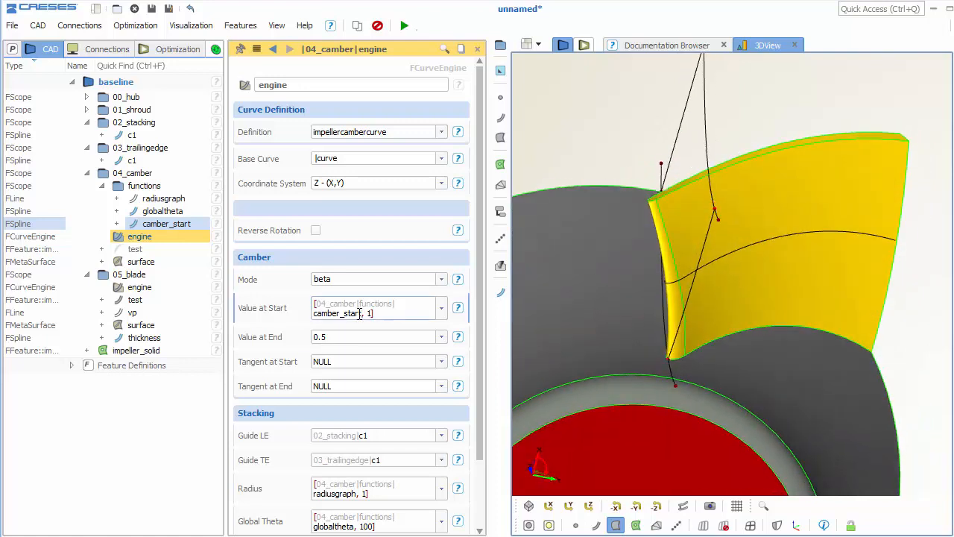
click(379, 337)
drag(371, 242, 365, 163)
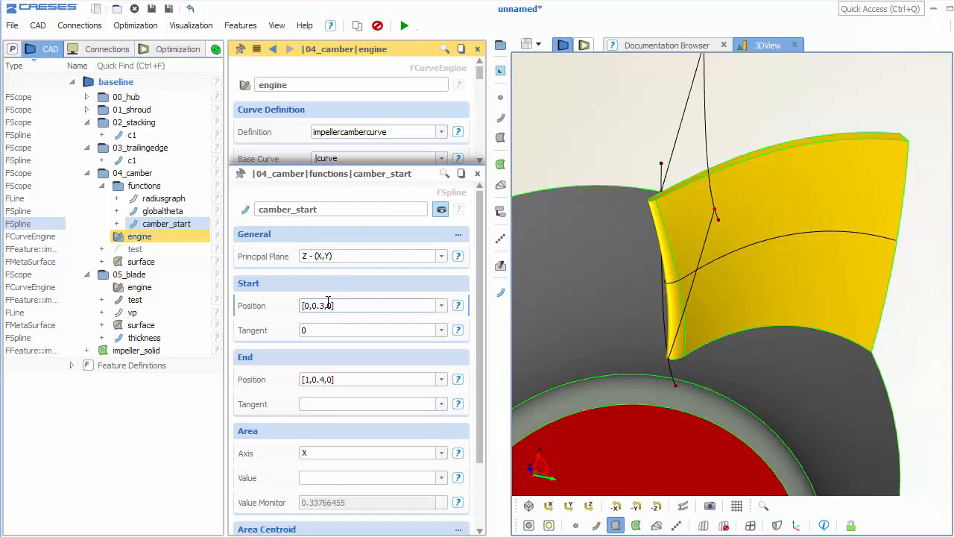
click(321, 380)
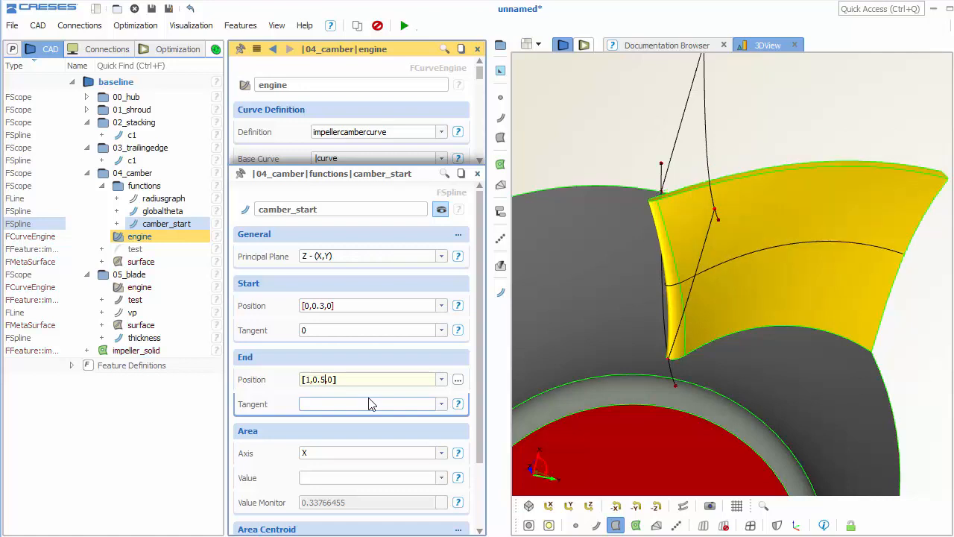
mouse_move(728, 311)
mouse_down()
mouse_move(727, 298)
mouse_move(775, 331)
mouse_move(733, 308)
mouse_up()
double_click(324, 379)
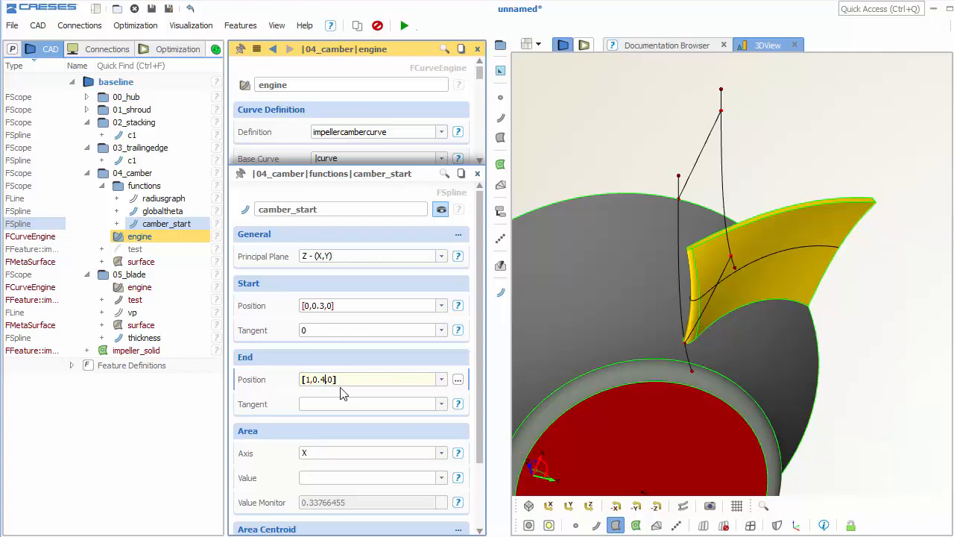
drag(812, 277, 743, 293)
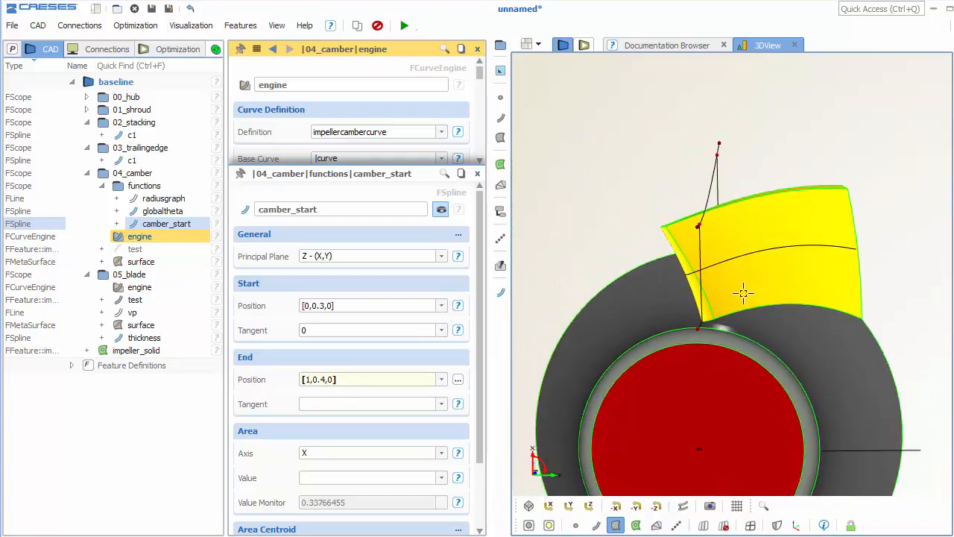
- Hide the solids and the 03_trailingedge scope, and display the hub and shroud contours in the Y view
click(632, 527)
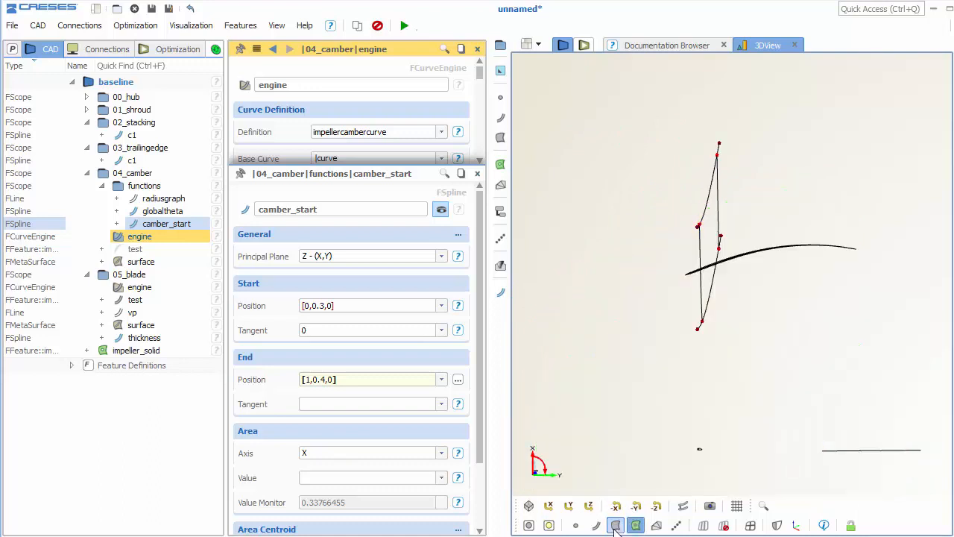
click(617, 526)
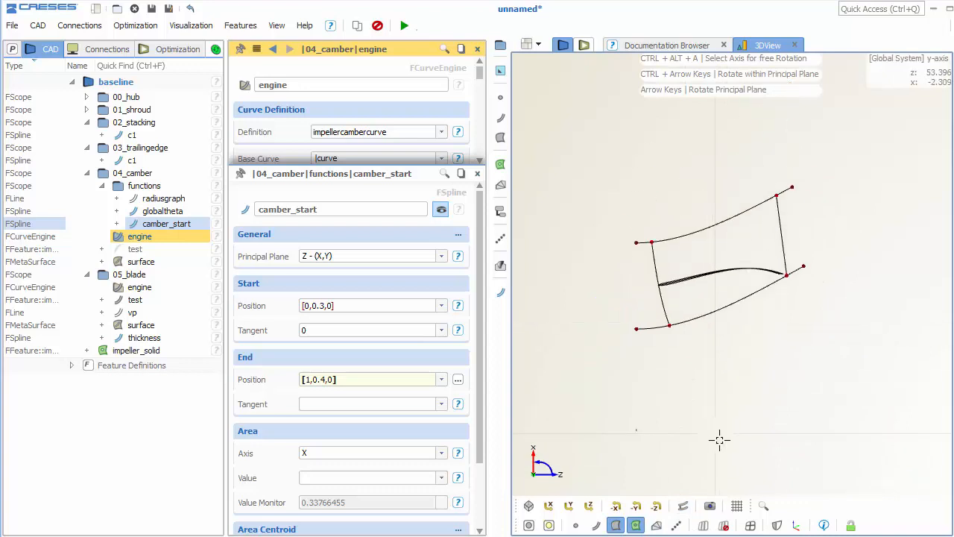
click(86, 275)
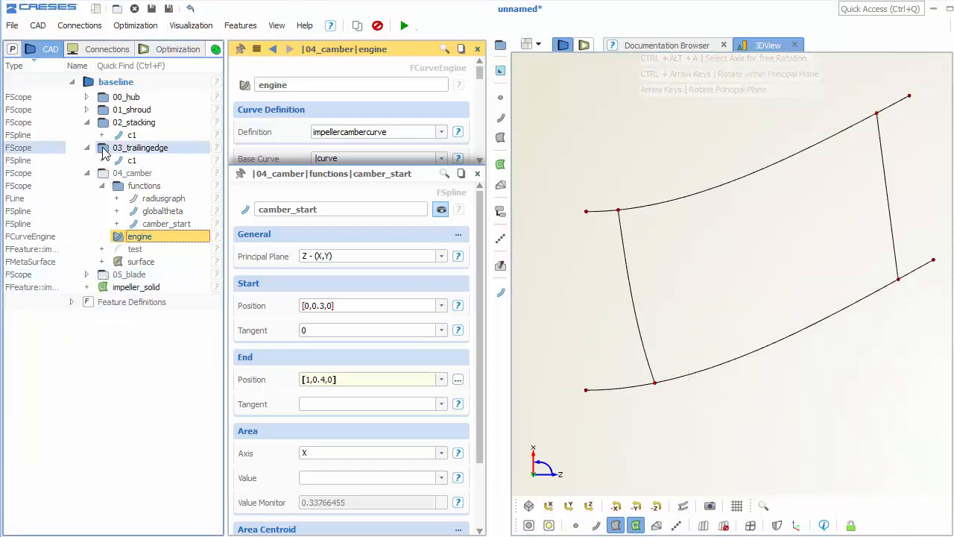
click(86, 148)
click(87, 123)
scroll(629, 355, down, 1)
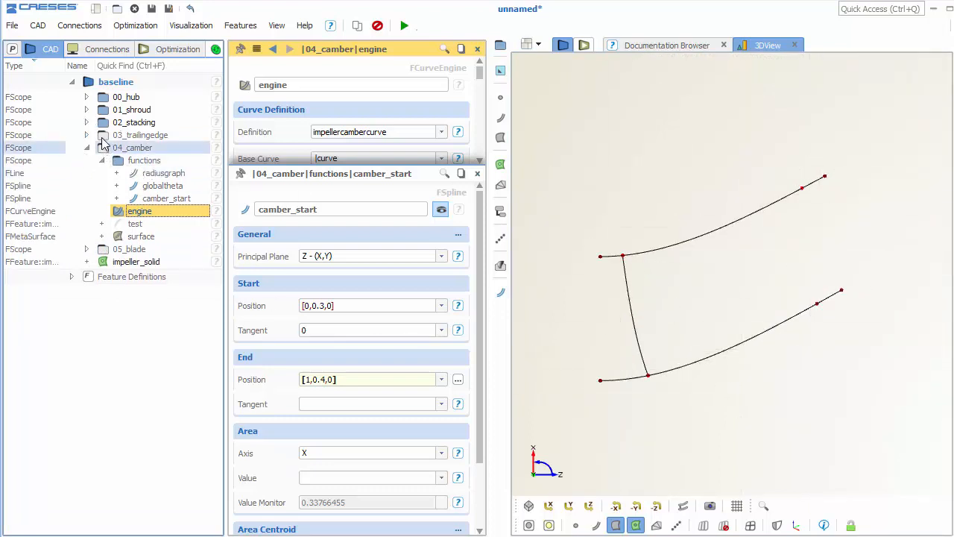
click(102, 149)
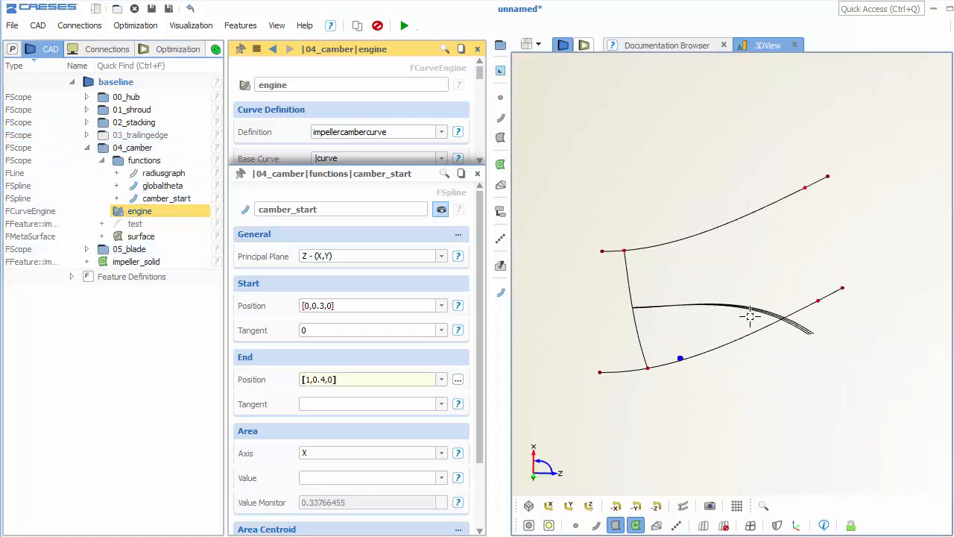
- Show the surfaces and move the shroud's end point p2 along the X axis to about 158.2
click(822, 175)
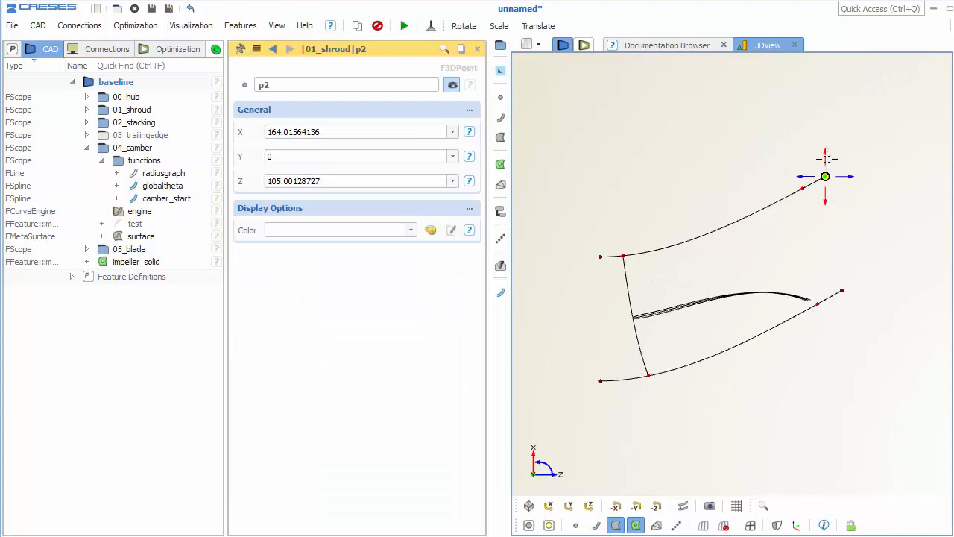
mouse_move(824, 155)
mouse_down()
mouse_move(825, 142)
mouse_move(829, 165)
mouse_move(828, 147)
mouse_up()
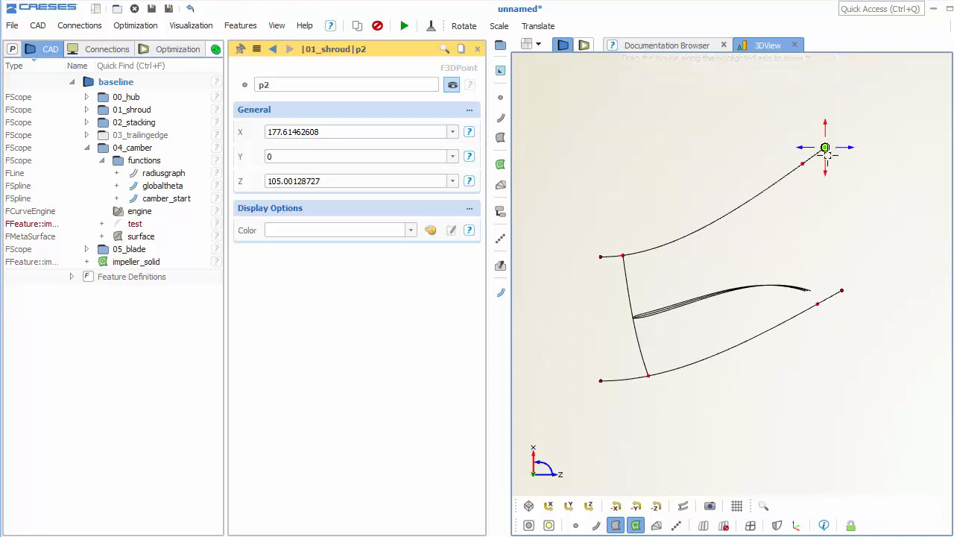
click(616, 526)
mouse_move(789, 316)
mouse_down()
mouse_move(773, 313)
mouse_move(774, 328)
mouse_up()
drag(832, 147, 828, 183)
drag(832, 238, 735, 214)
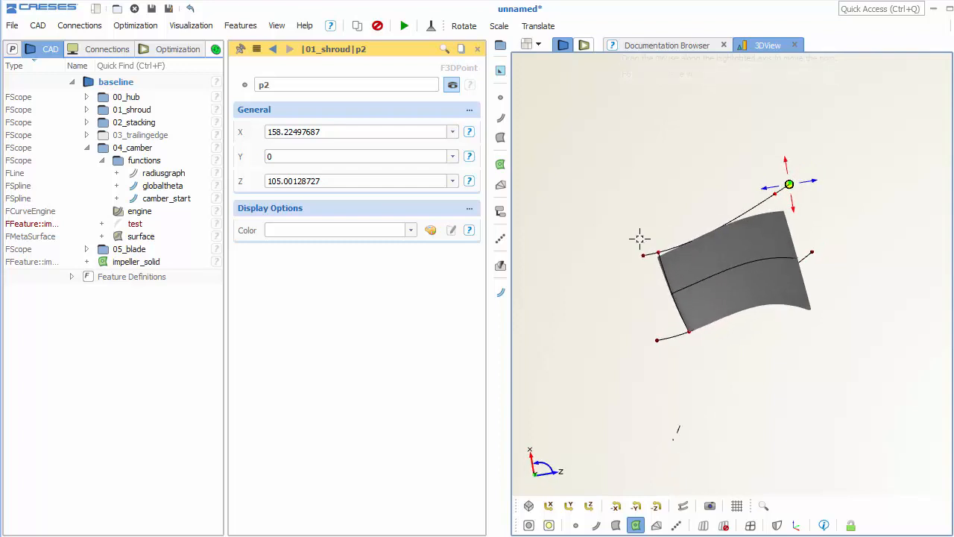
- Move the shroud's start point p1 along the X axis to about 112.1
click(645, 257)
mouse_move(645, 276)
mouse_down()
mouse_move(650, 269)
mouse_move(660, 281)
mouse_up()
drag(679, 274, 766, 270)
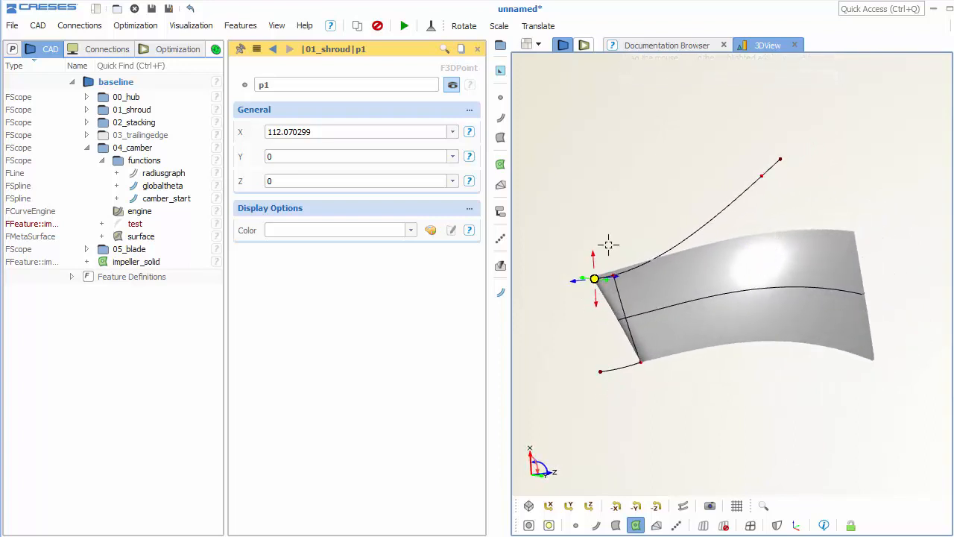
- Create a parameter from the X coordinate of point p1 in the 00_hub scope
click(87, 148)
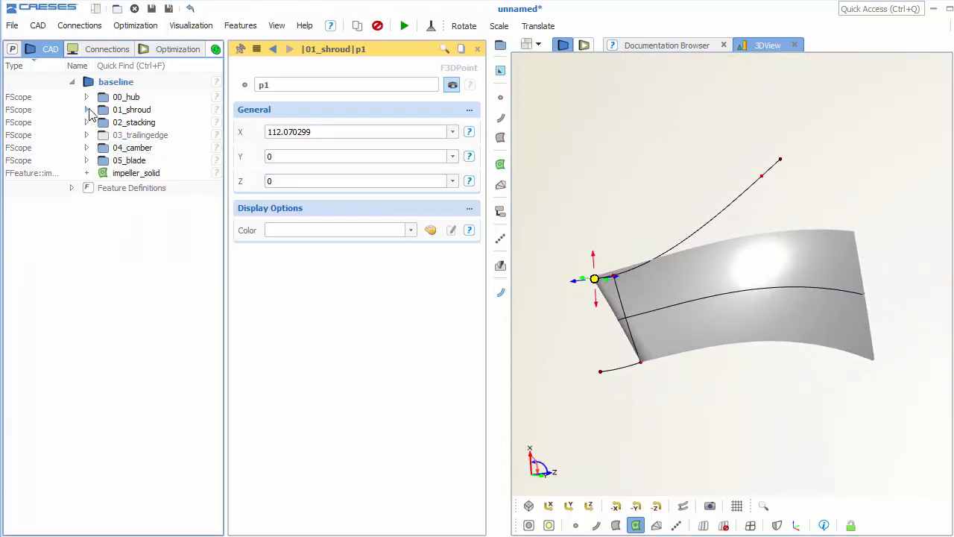
click(86, 109)
click(86, 97)
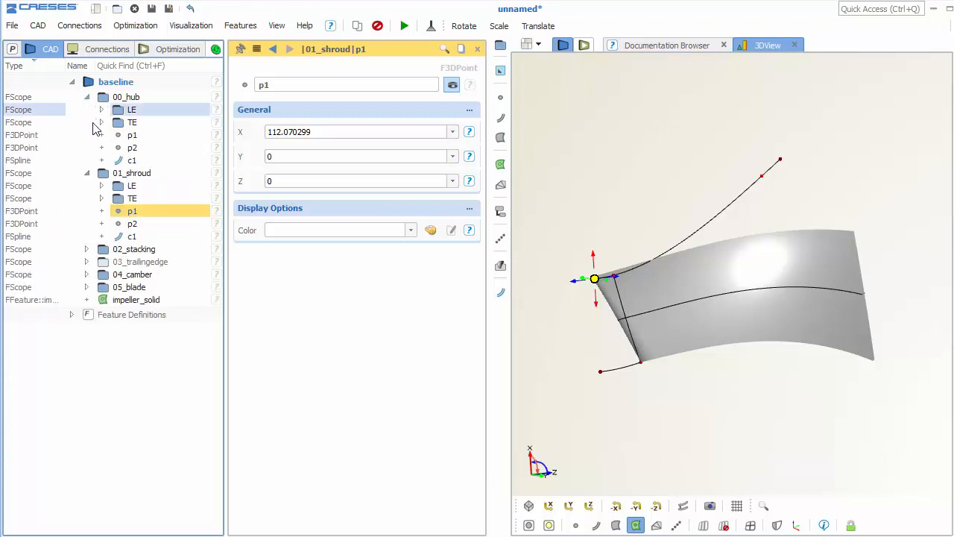
click(156, 141)
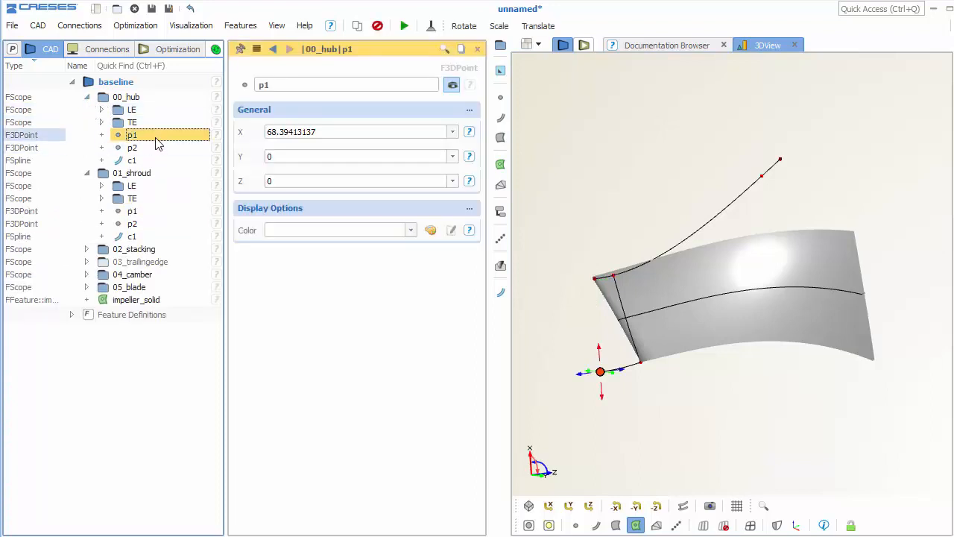
double_click(349, 134)
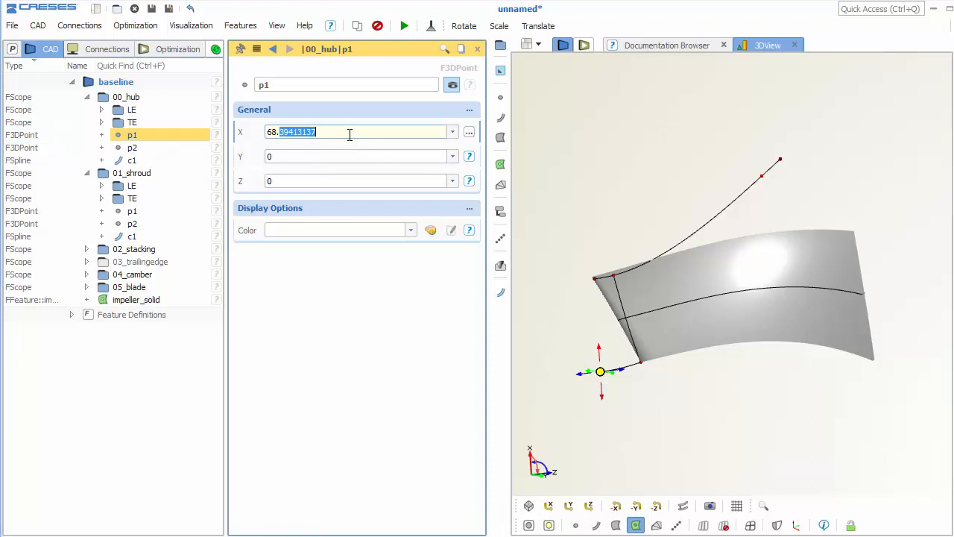
triple_click(327, 132)
right_click(327, 132)
click(373, 169)
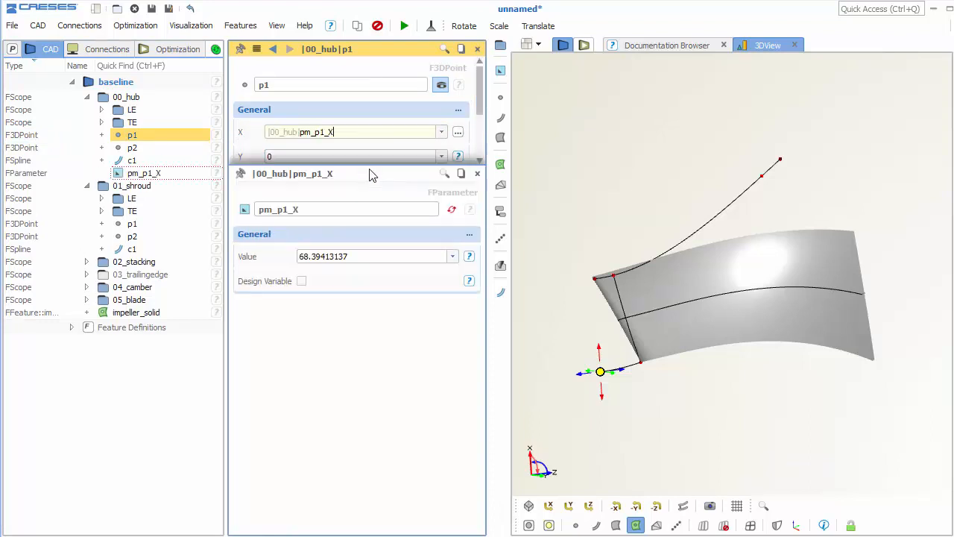
- Rename the hub point's new X parameter as RADIUS_HUB
double_click(313, 210)
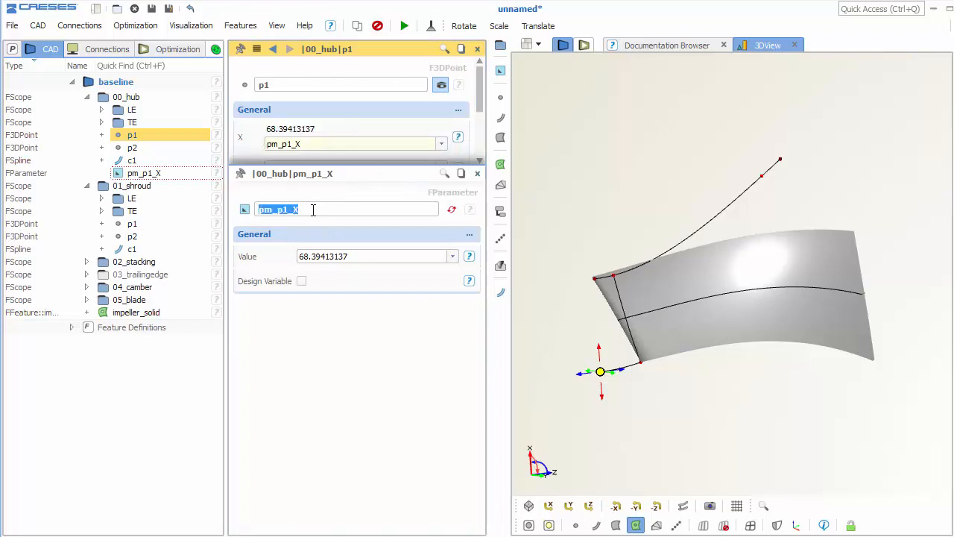
text(RADIUS_HUB)
key(Return)
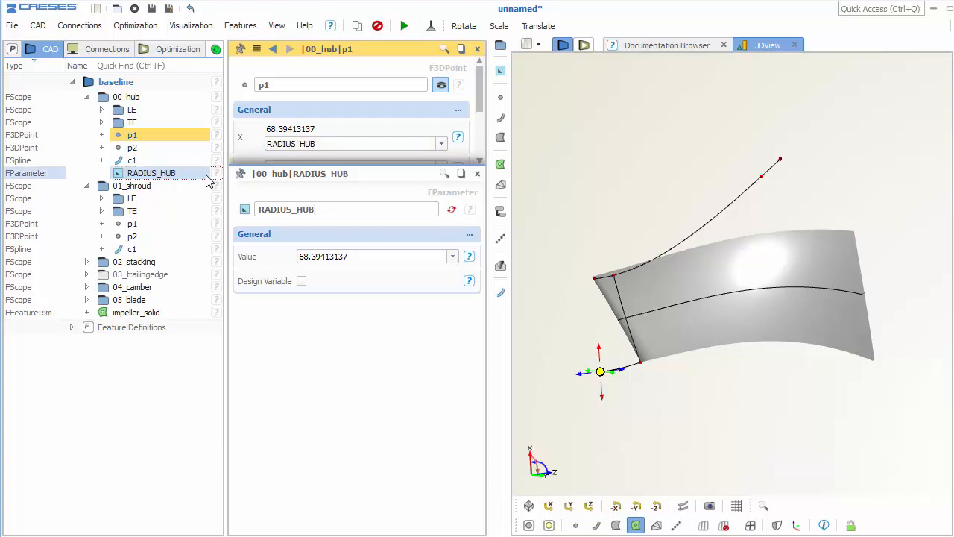
- Filter the 3D view to hub and display the hub contour along the Y axis
drag(764, 331, 720, 389)
click(764, 507)
drag(780, 509, 795, 512)
key(BackSpace)
text(hub)
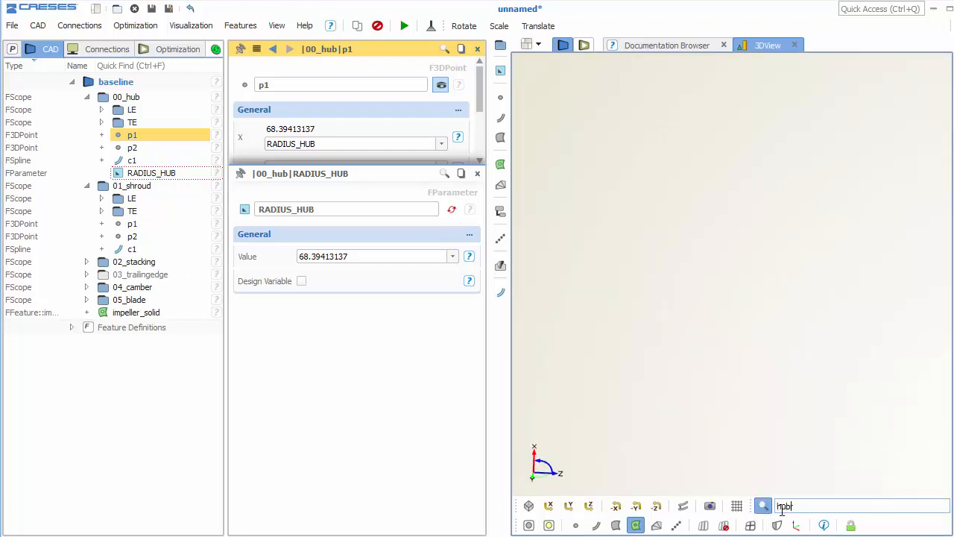
key(BackSpace)
click(843, 511)
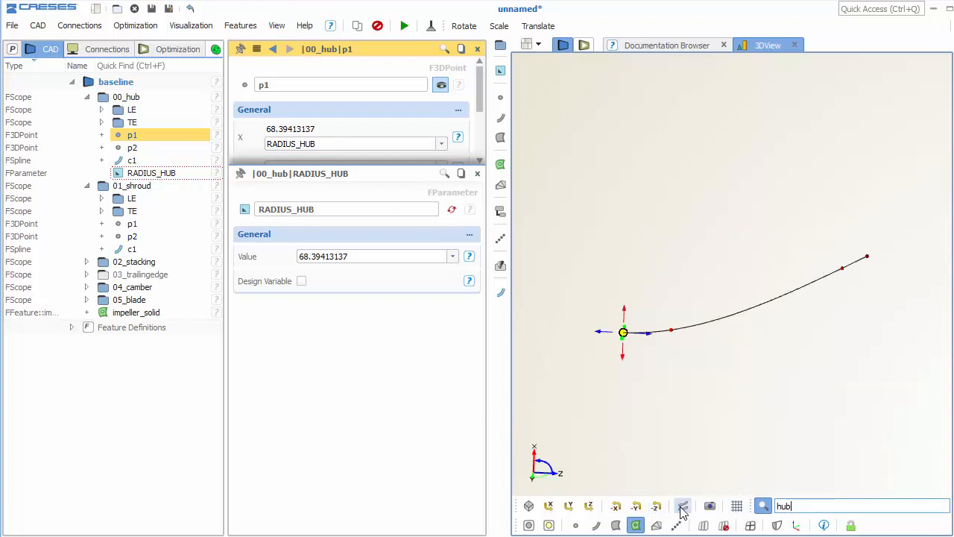
click(682, 506)
scroll(675, 417, down, 8)
middle_drag(791, 434, 731, 392)
scroll(730, 399, down, 3)
scroll(730, 399, down, 6)
middle_drag(789, 401, 678, 341)
scroll(677, 341, down, 5)
middle_drag(766, 344, 722, 326)
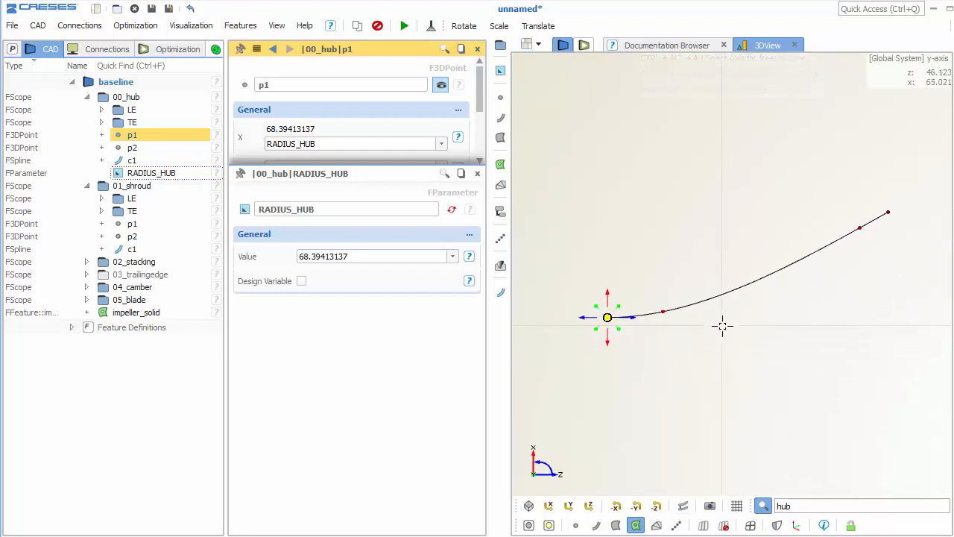
- Set the X coordinate of hub point p2 to the expression RADIUS_HUB * 1.5
click(477, 173)
click(134, 147)
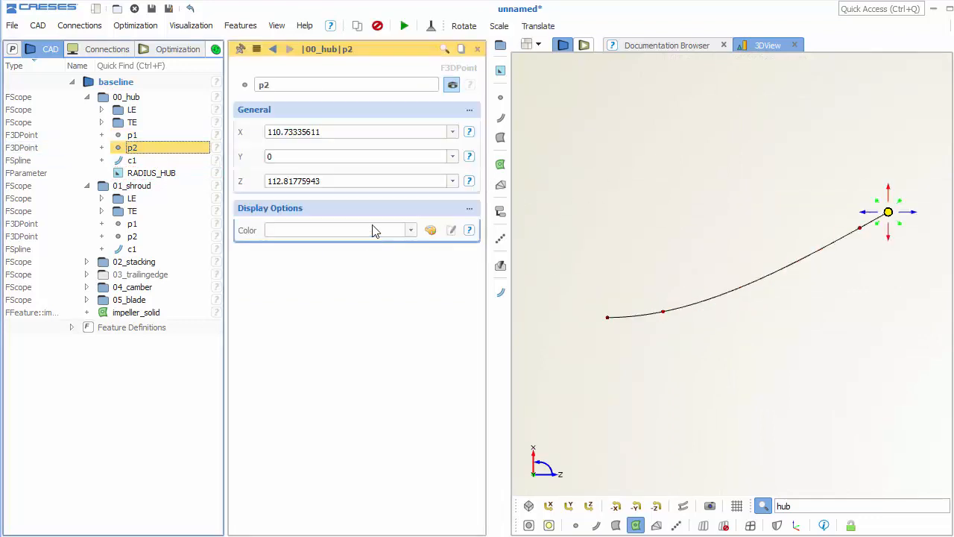
double_click(352, 133)
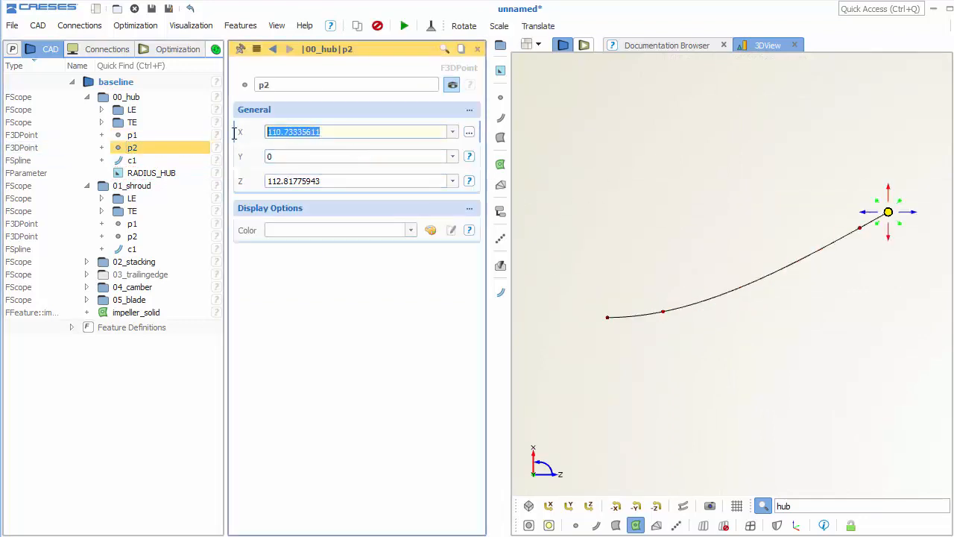
click(179, 173)
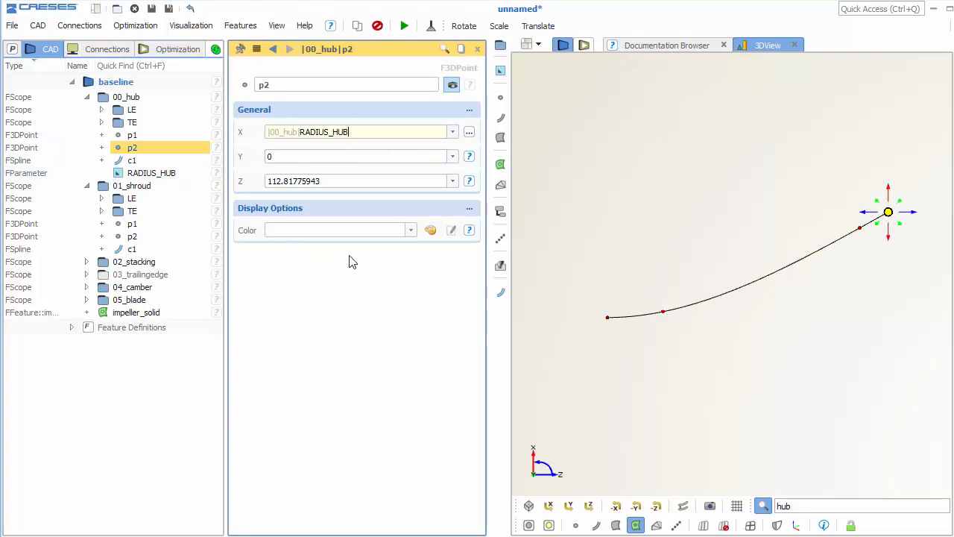
key(Return)
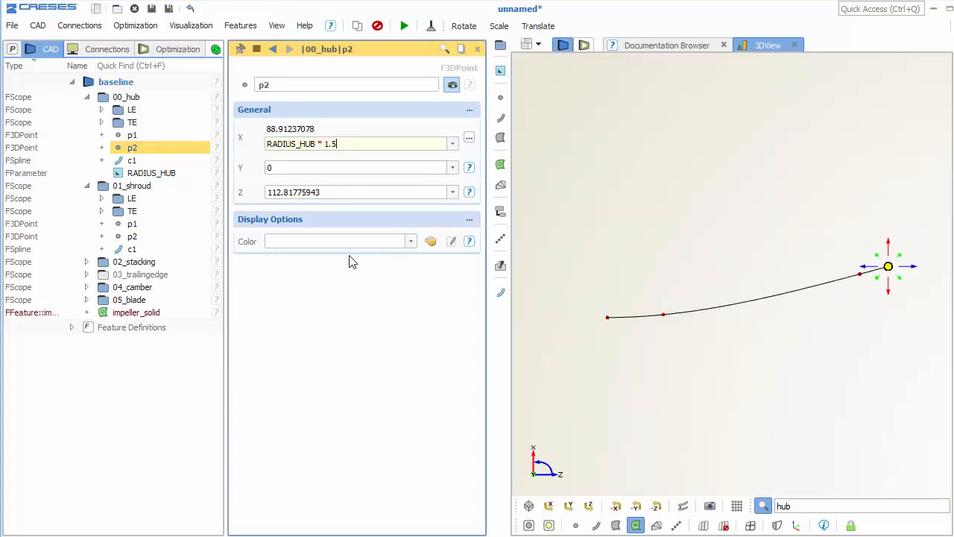
key(Return)
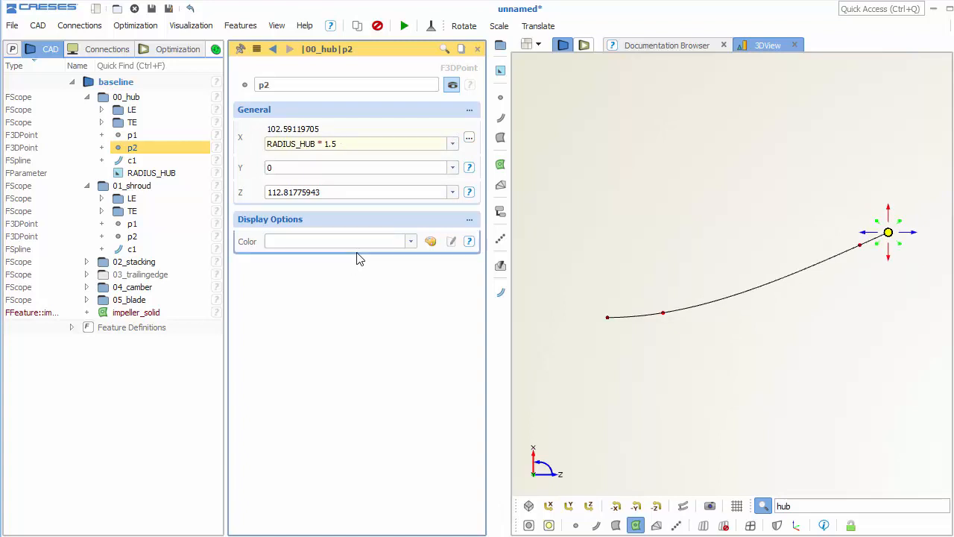
- Test the hub contour's response by trying RADIUS_HUB values 60, 68 and 69, ending on 60
scroll(634, 294, down, 3)
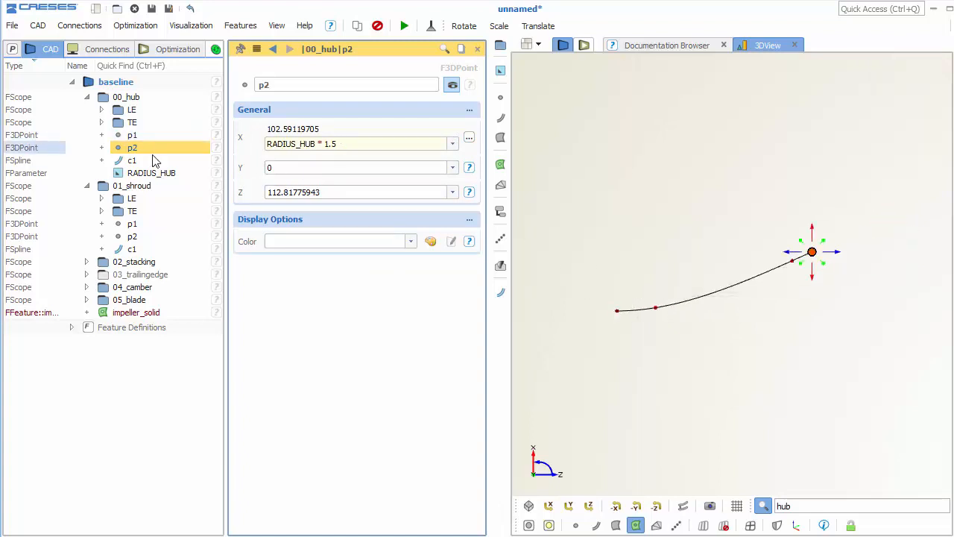
click(152, 175)
click(372, 134)
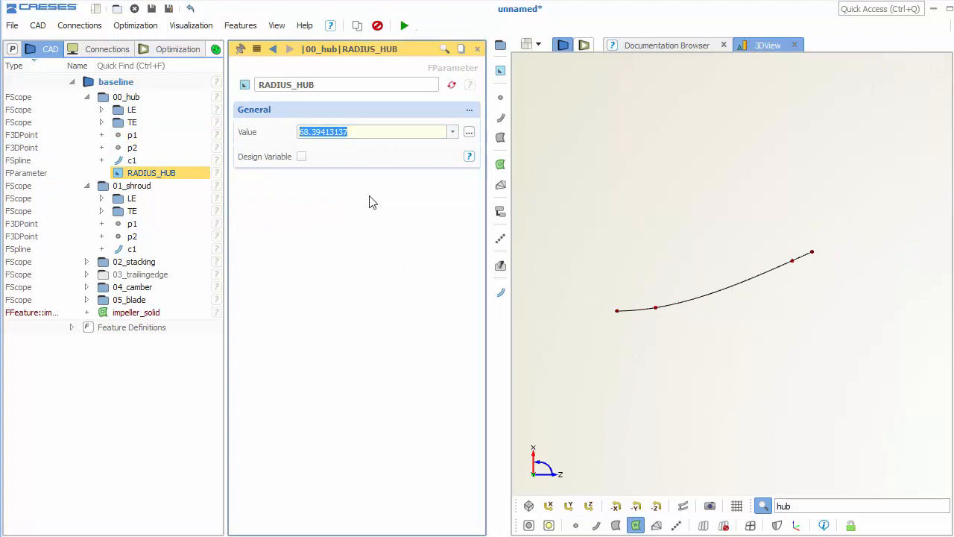
text(6)
key(Return)
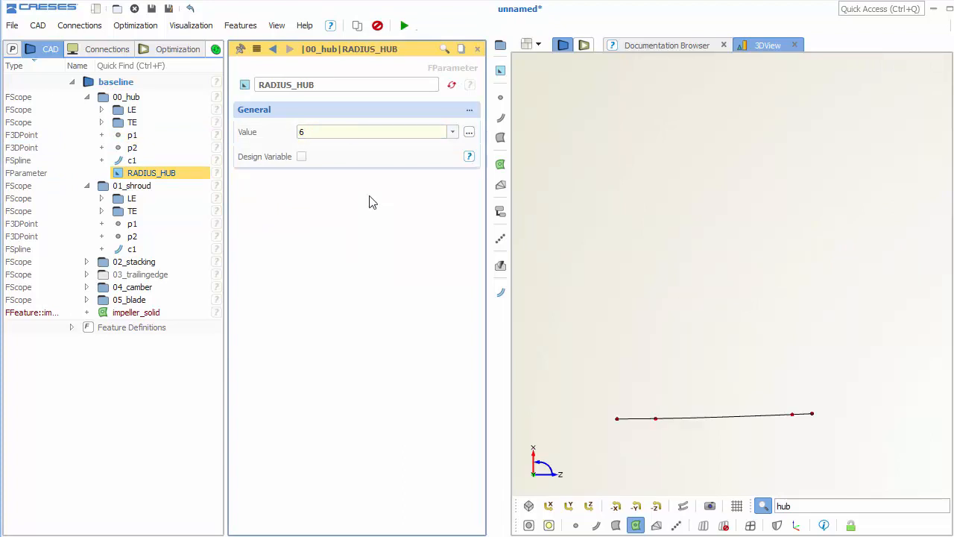
key(Return)
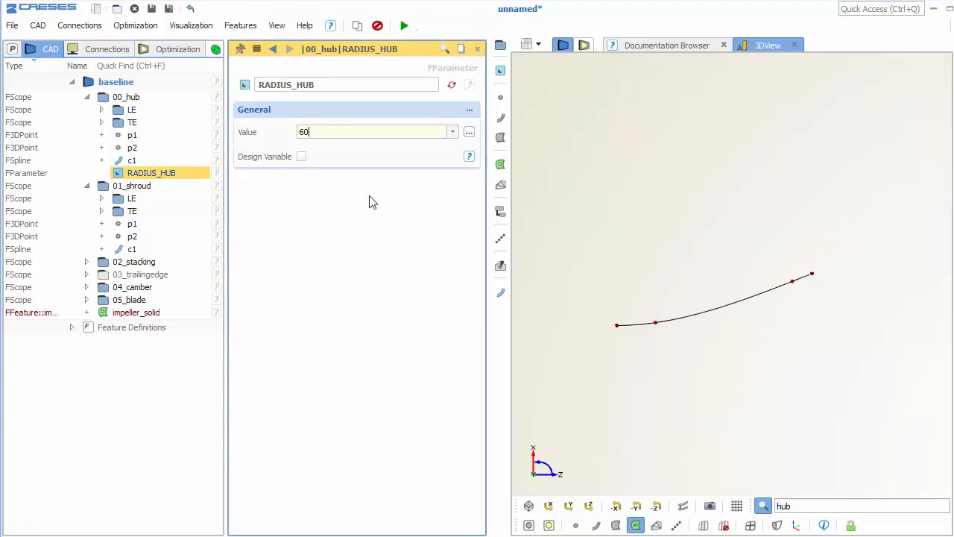
key(Return)
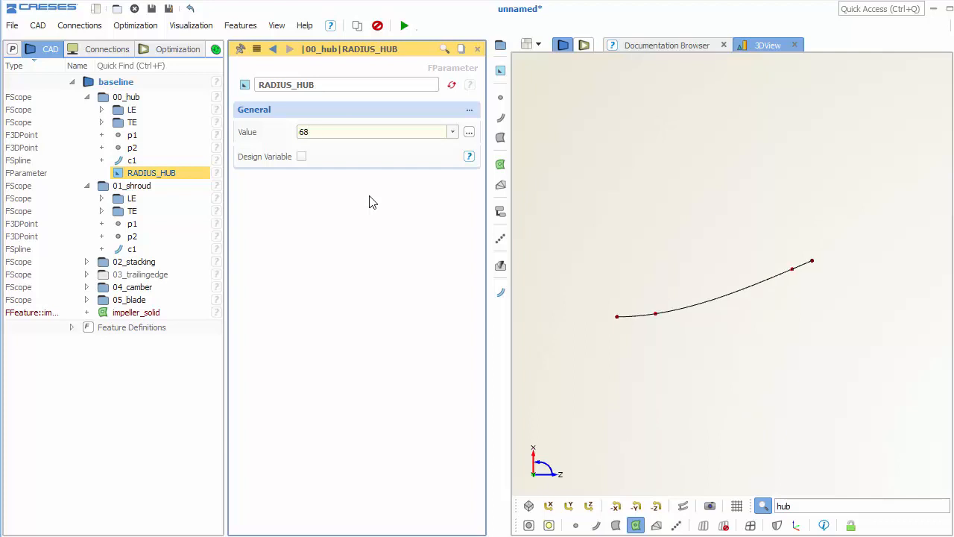
key(Return)
key(BackSpace)
key(Return)
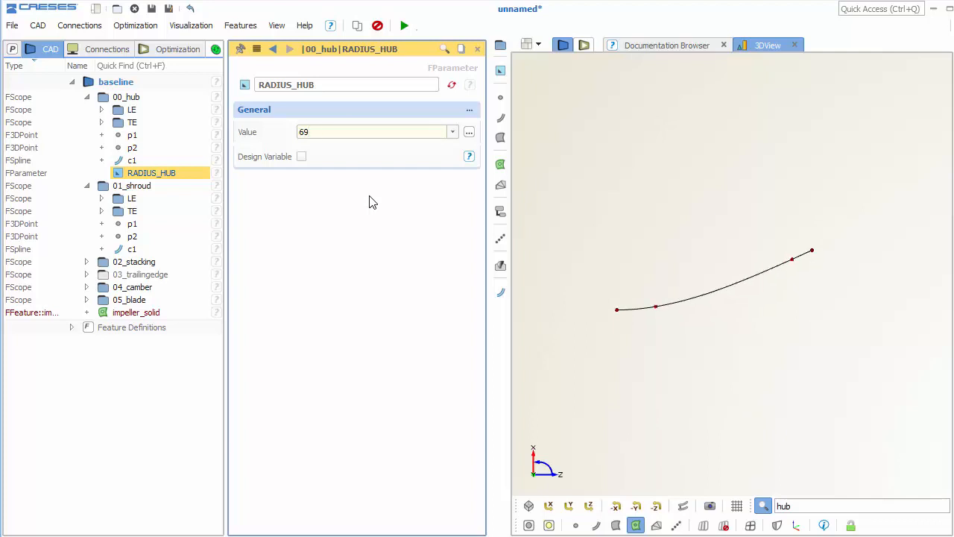
key(Return)
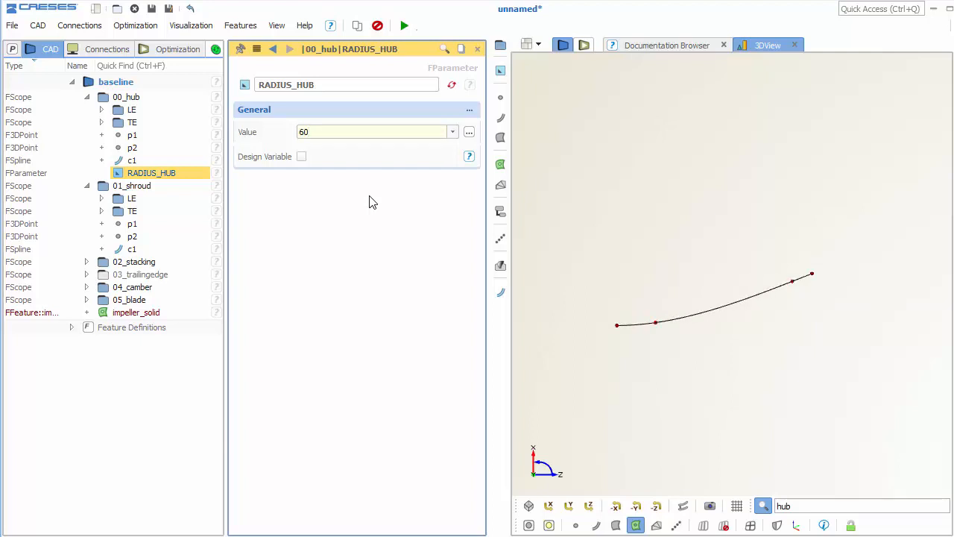
- Turn off the hub filter in the 3D view and set RADIUS_HUB to 55
click(758, 509)
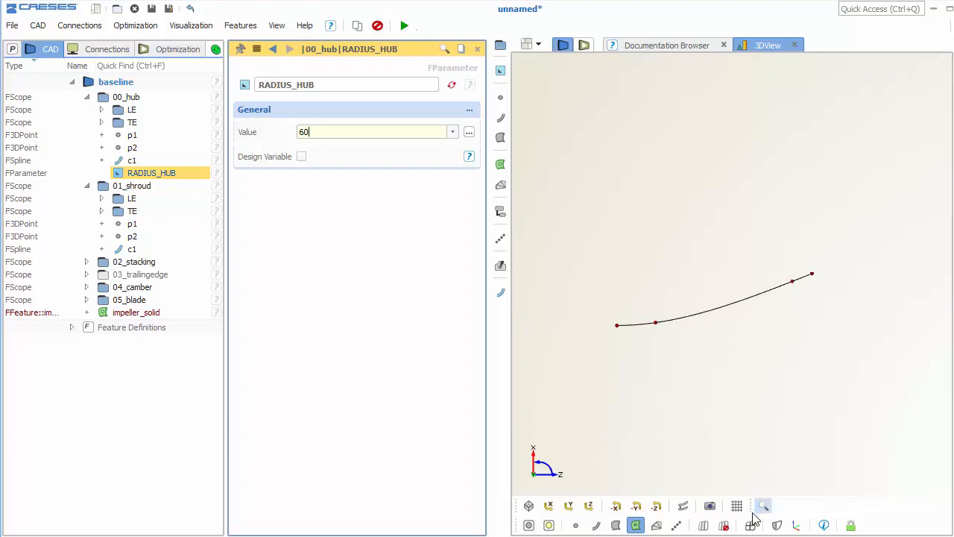
scroll(720, 359, down, 2)
drag(719, 313, 708, 339)
double_click(322, 131)
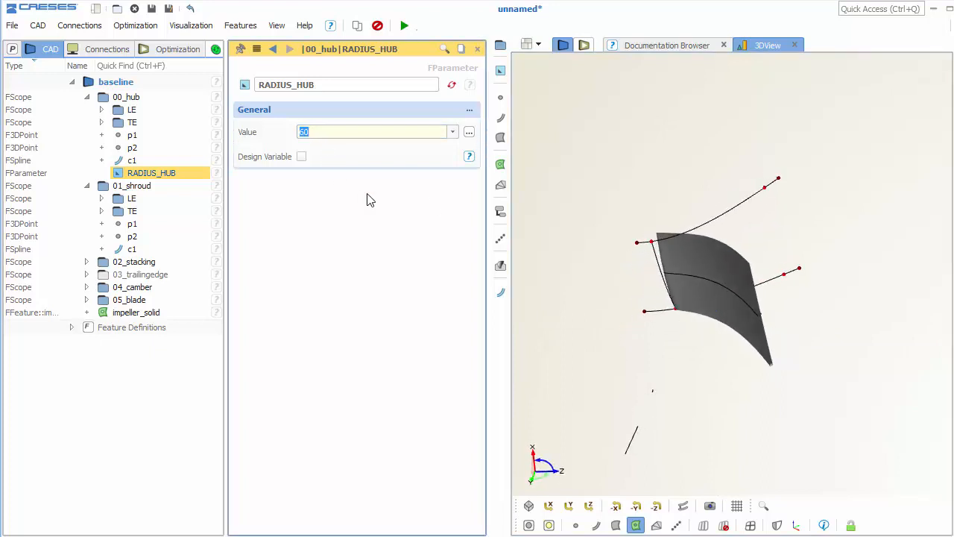
key(Return)
- Hide the points, curves and surfaces in the 3D view and display the impeller solid
drag(703, 234, 735, 225)
scroll(703, 264, up, 3)
drag(732, 302, 682, 313)
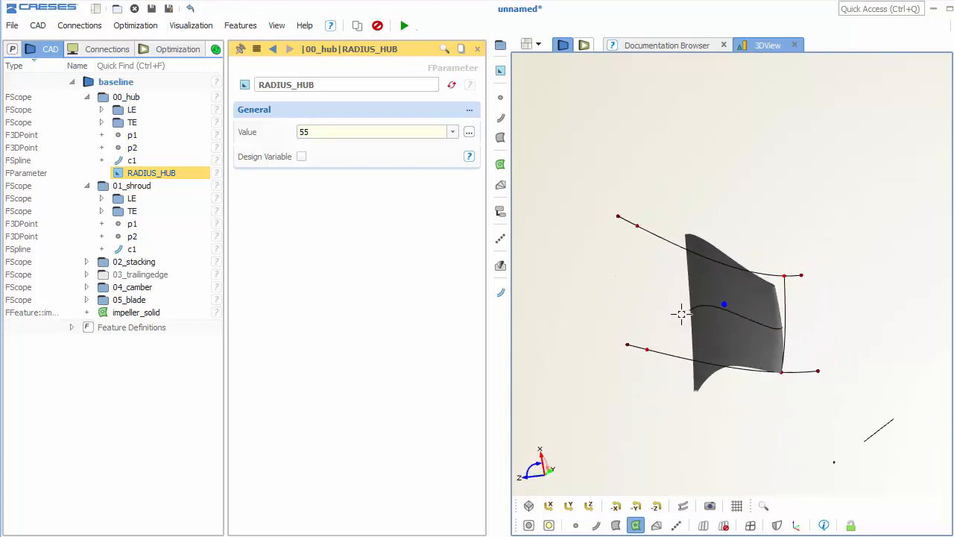
click(616, 526)
click(595, 526)
click(576, 526)
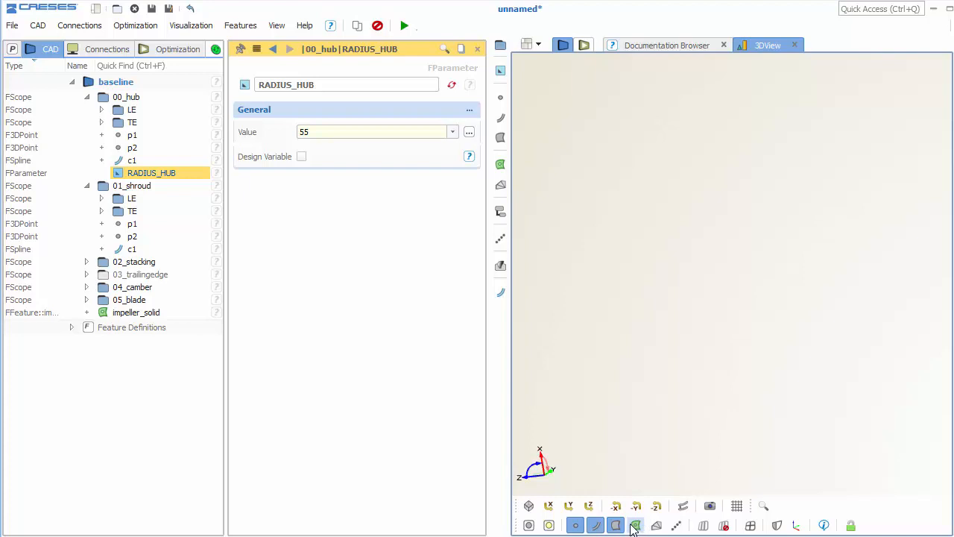
click(636, 526)
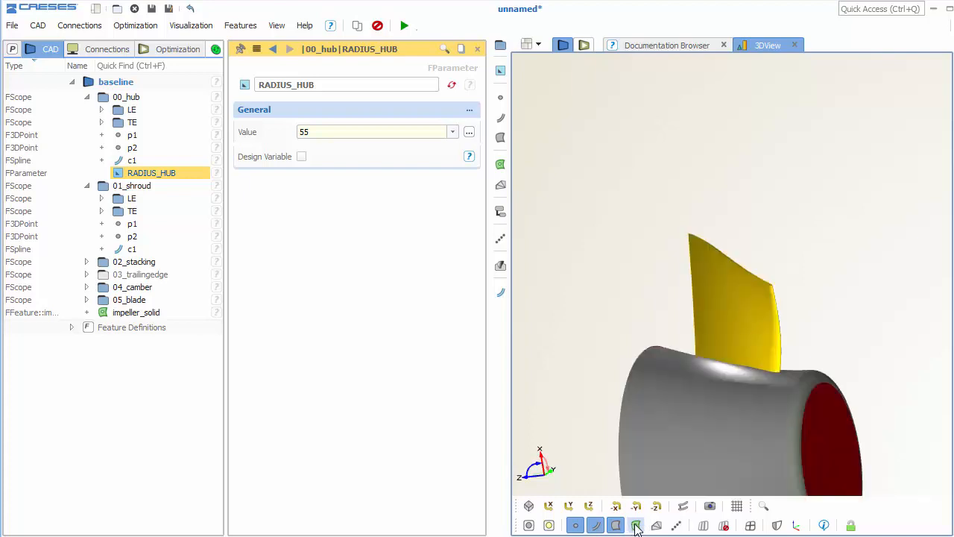
mouse_move(788, 345)
mouse_down()
mouse_move(666, 358)
mouse_move(756, 381)
mouse_move(792, 363)
mouse_up()
scroll(793, 362, up, 3)
middle_drag(791, 362, 860, 285)
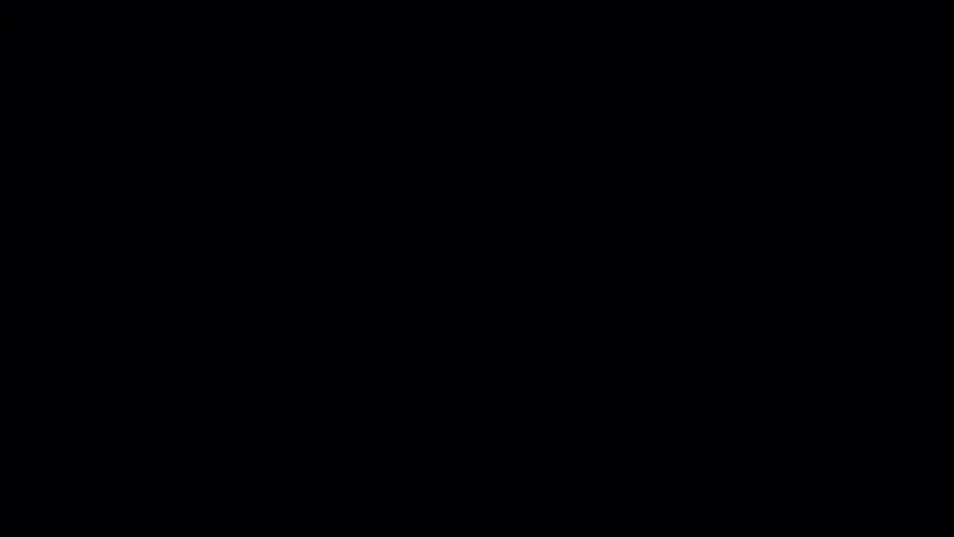